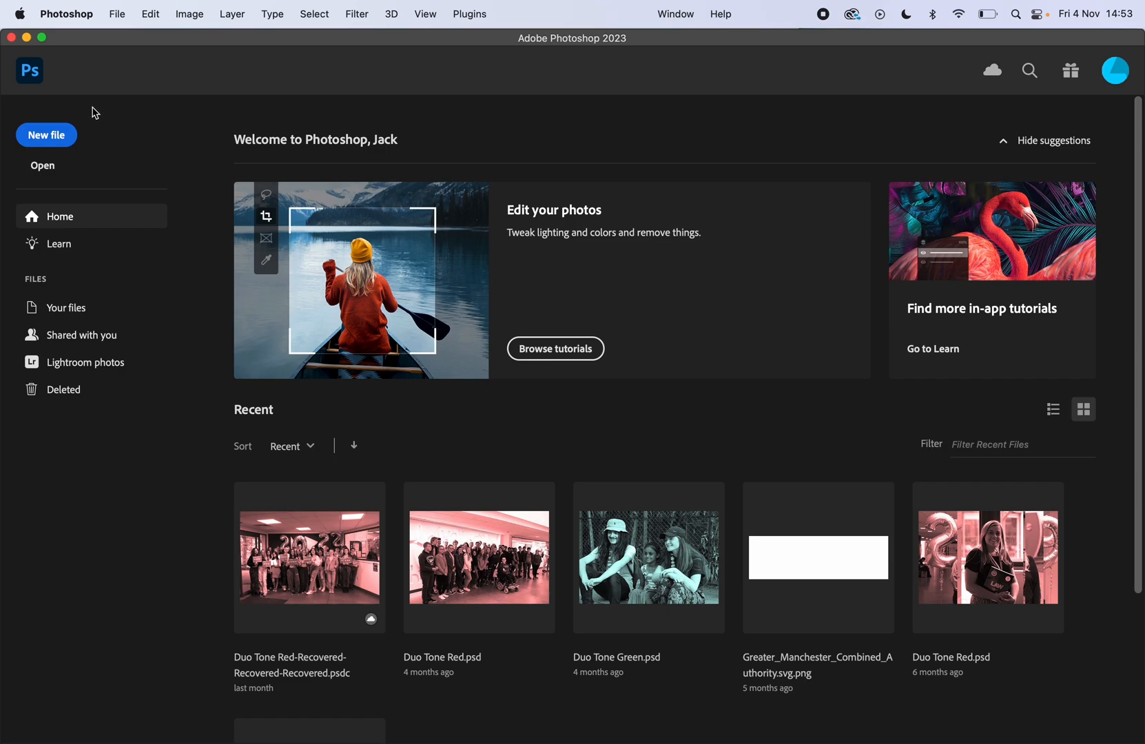
# - Create a new document from the Art & Illustration Poster preset, 18 x 24 in at 300 ppi
pyautogui.click(47, 140)
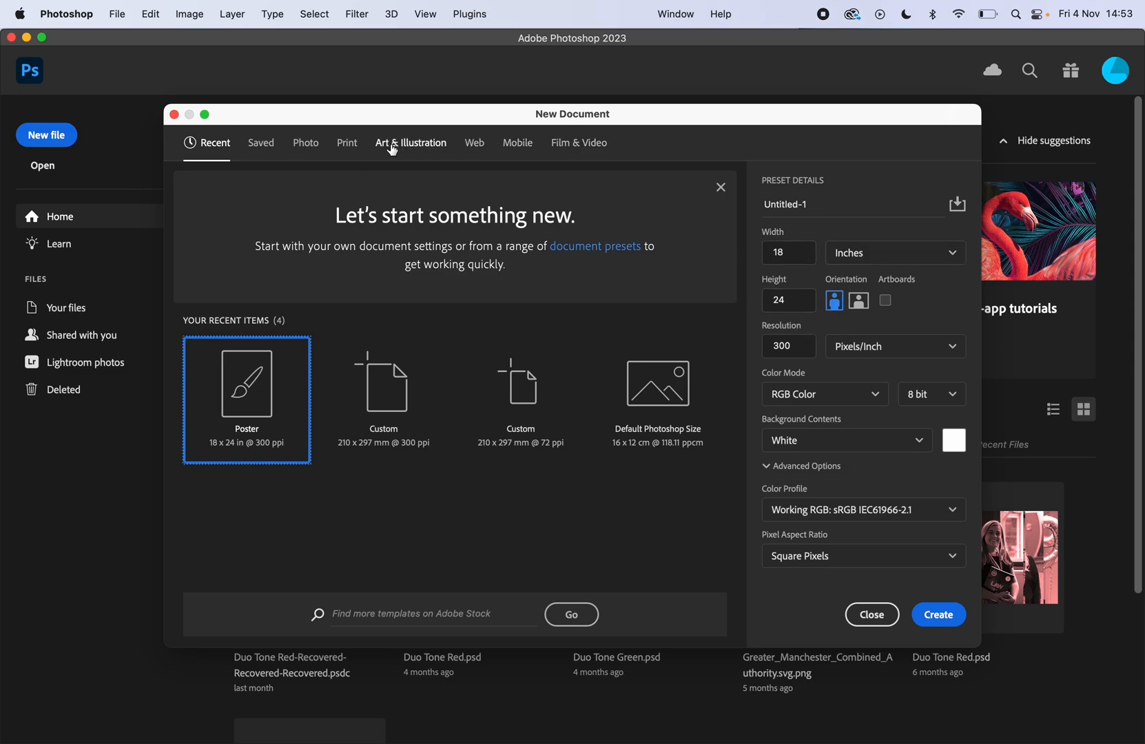
pyautogui.click(354, 145)
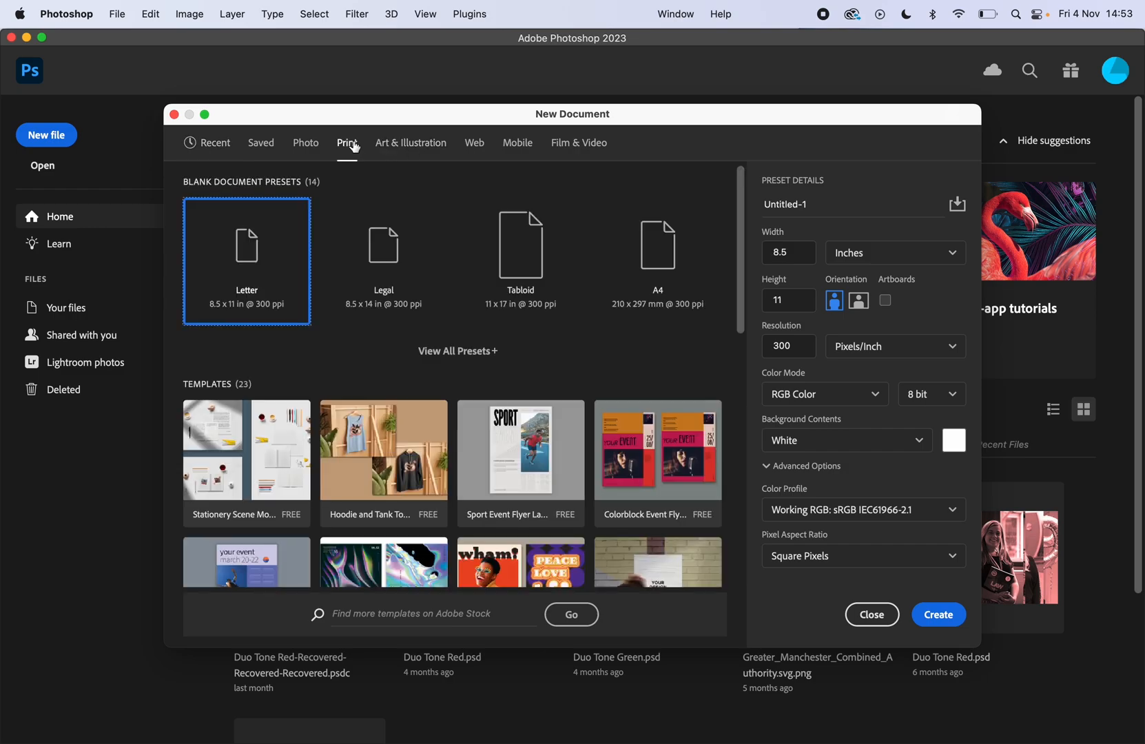
pyautogui.click(656, 247)
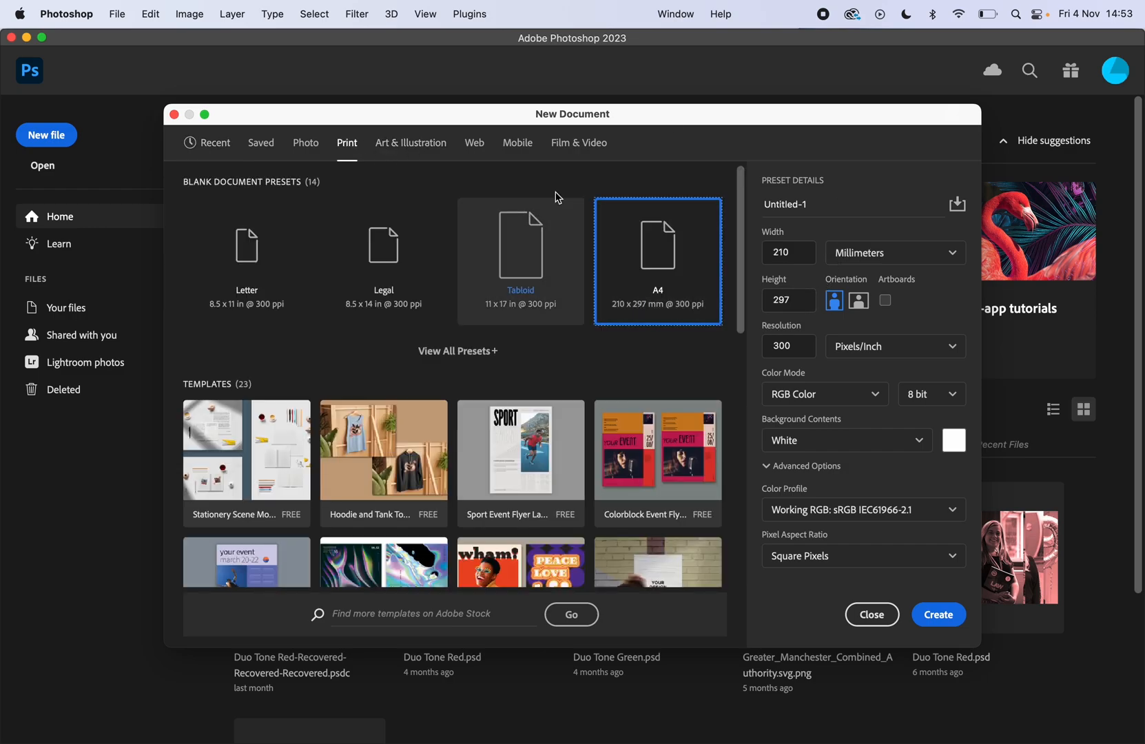
pyautogui.click(401, 145)
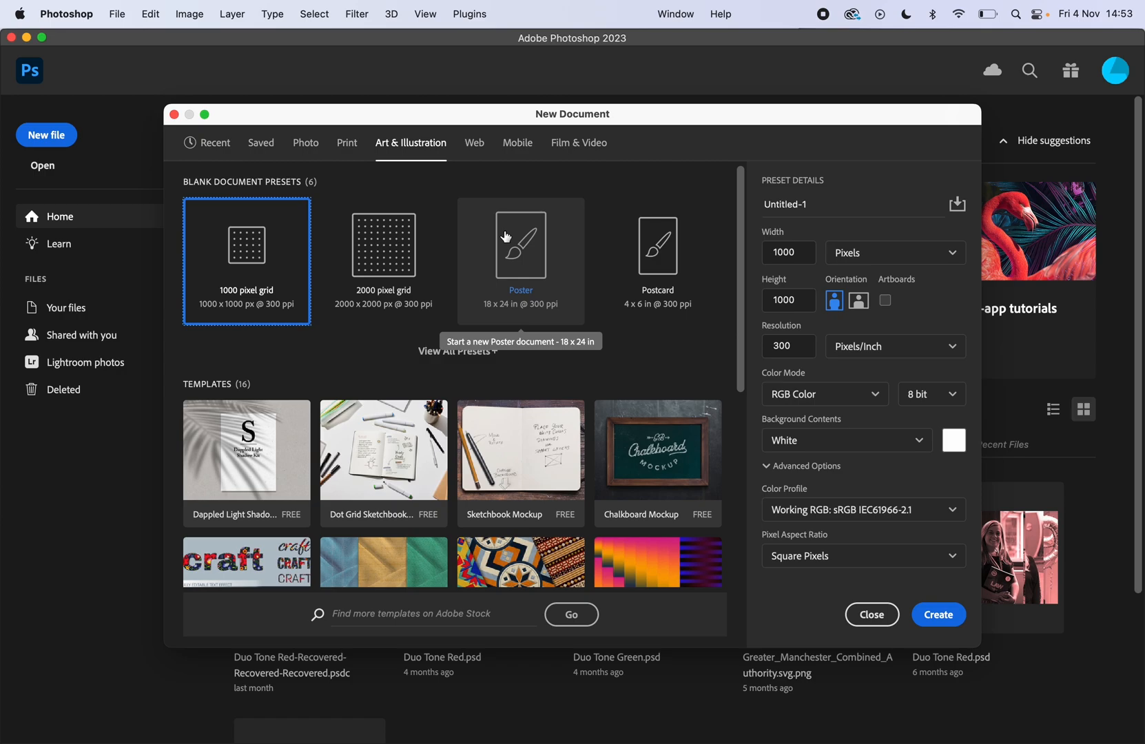
pyautogui.click(513, 251)
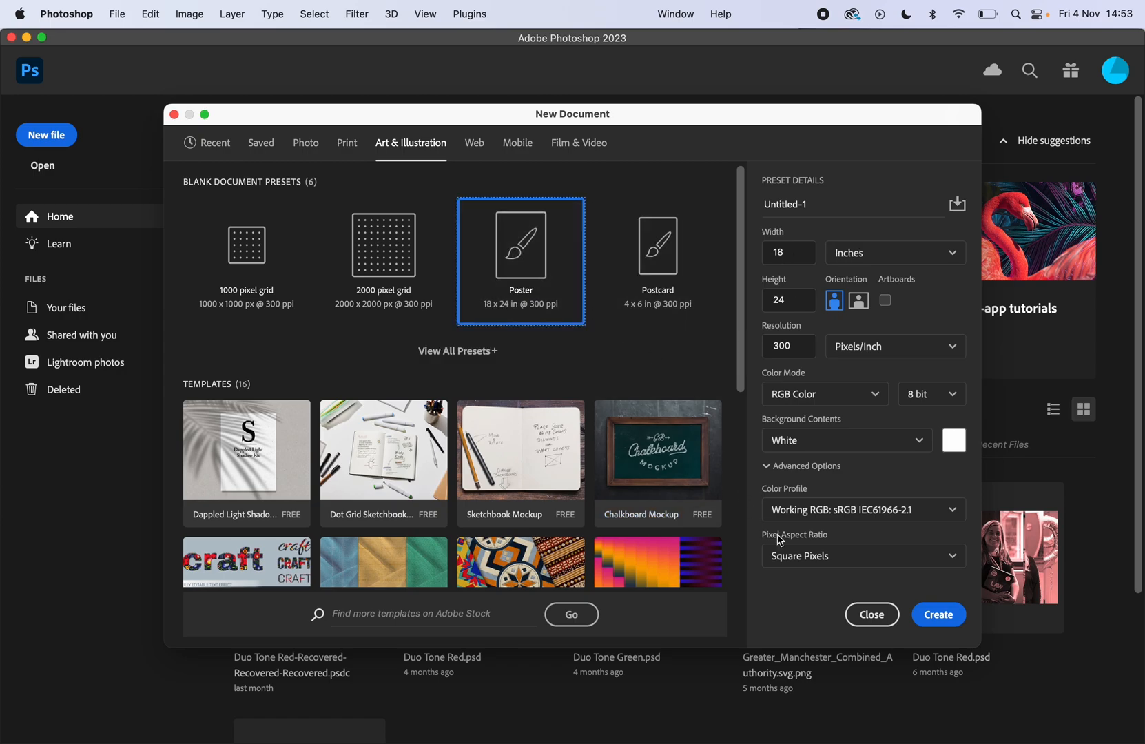
pyautogui.click(938, 613)
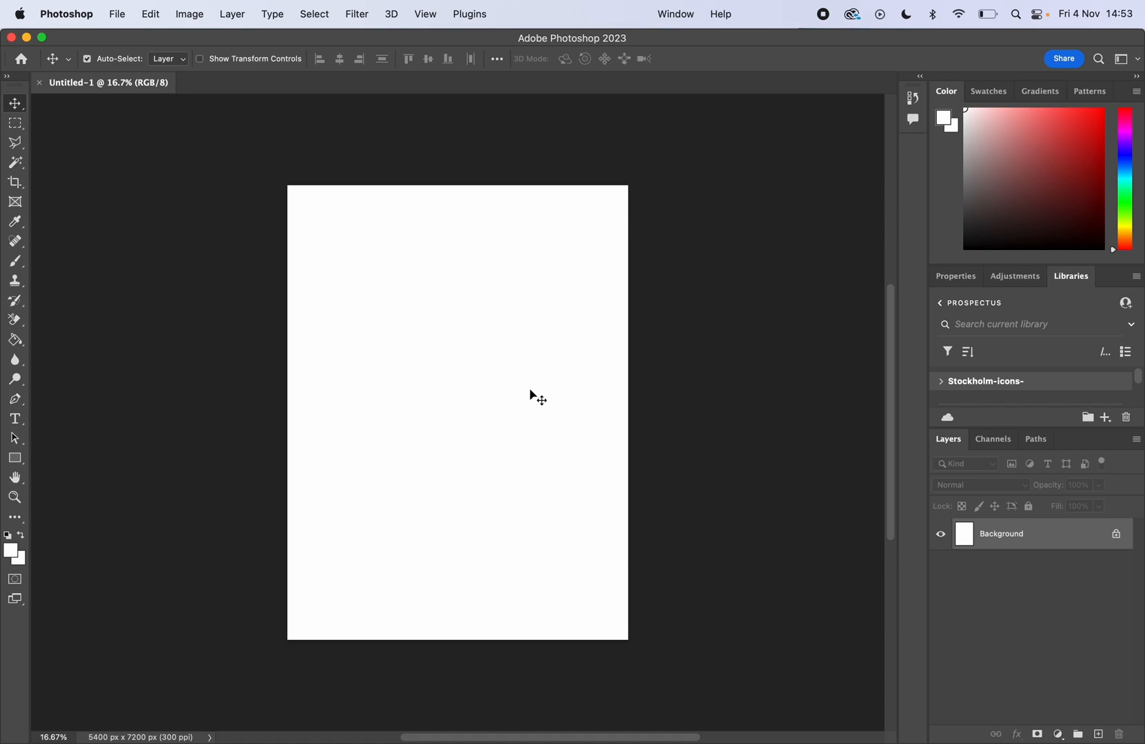
# - Switch to Chrome and open the Photoshop Template Images Drive folder from the Classroom Photoshop Tutorial assets, closing the leftover tabs and details pane
pyautogui.moveTo(409, 743)
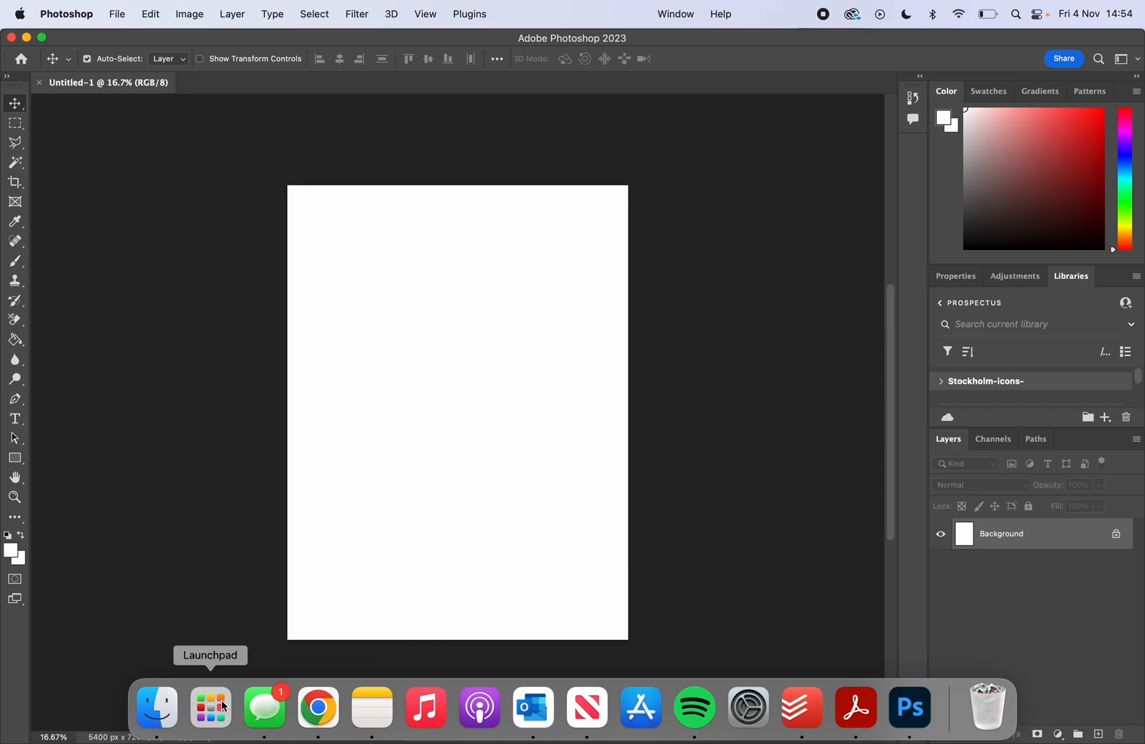
pyautogui.click(318, 707)
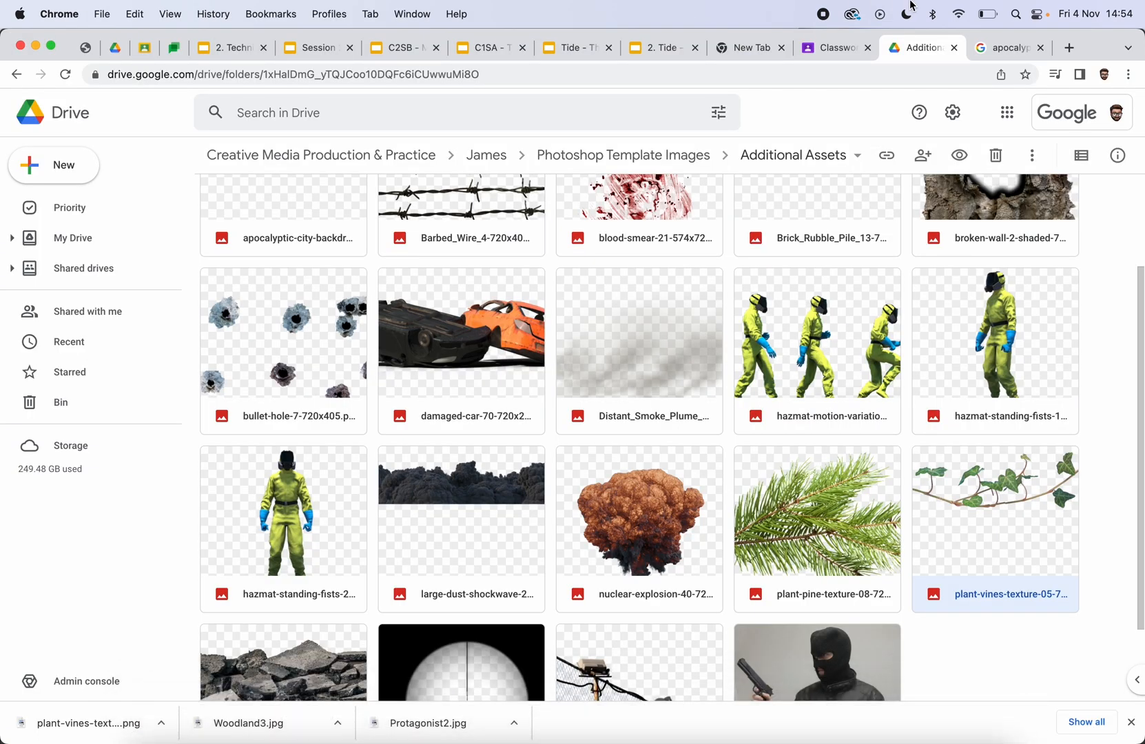
pyautogui.click(841, 47)
pyautogui.click(954, 48)
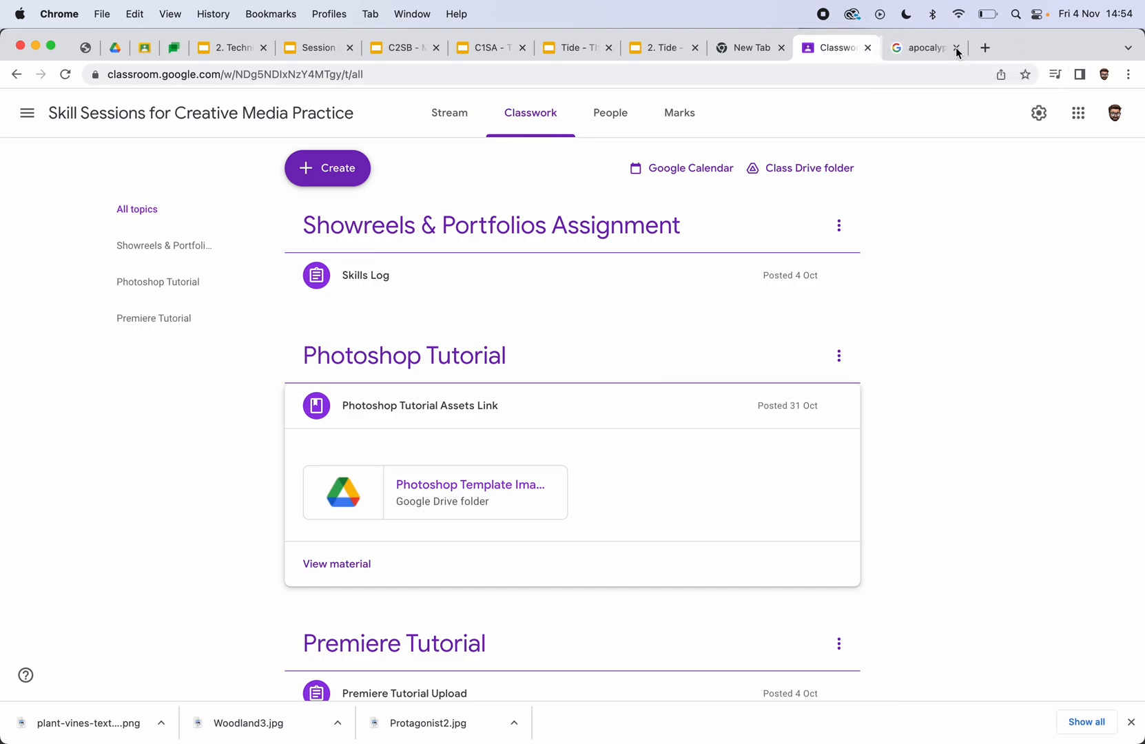
pyautogui.click(455, 409)
pyautogui.click(455, 412)
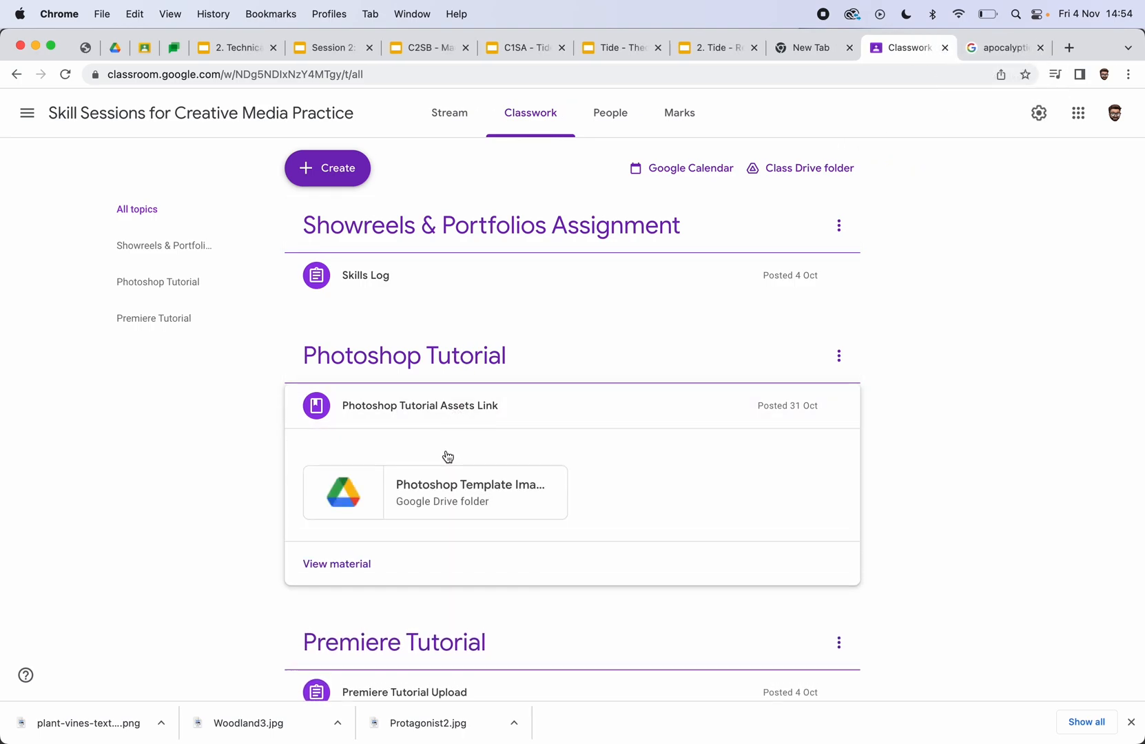
pyautogui.click(437, 497)
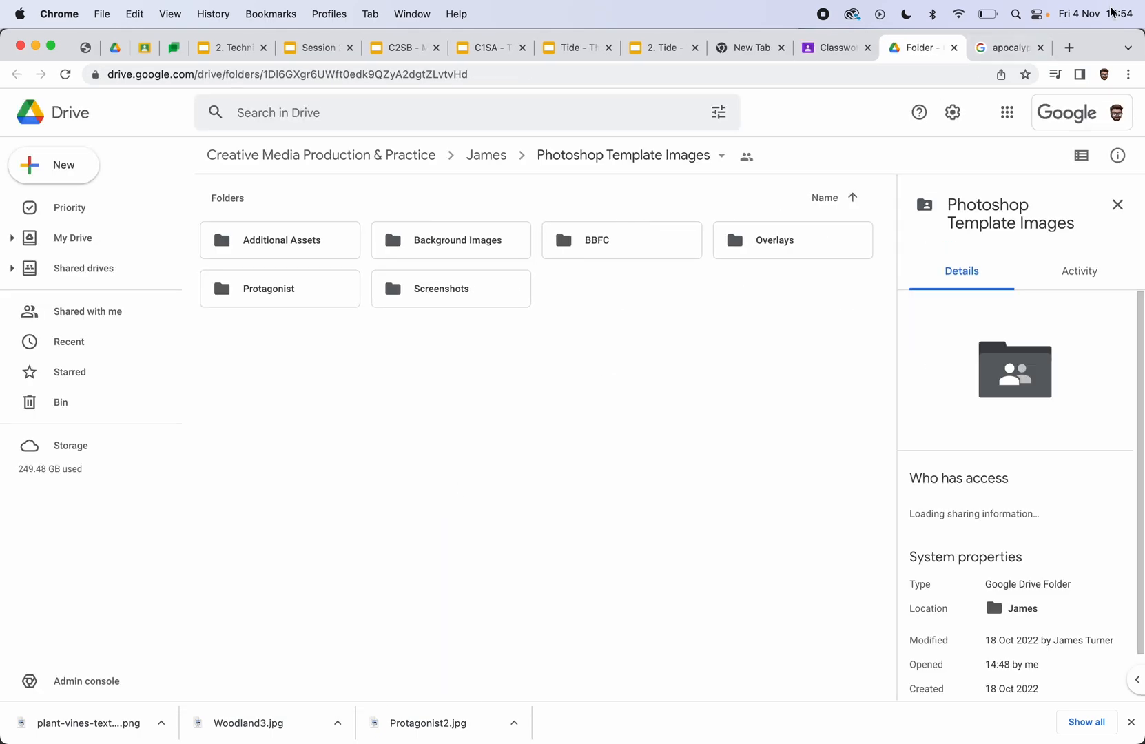
pyautogui.click(1040, 48)
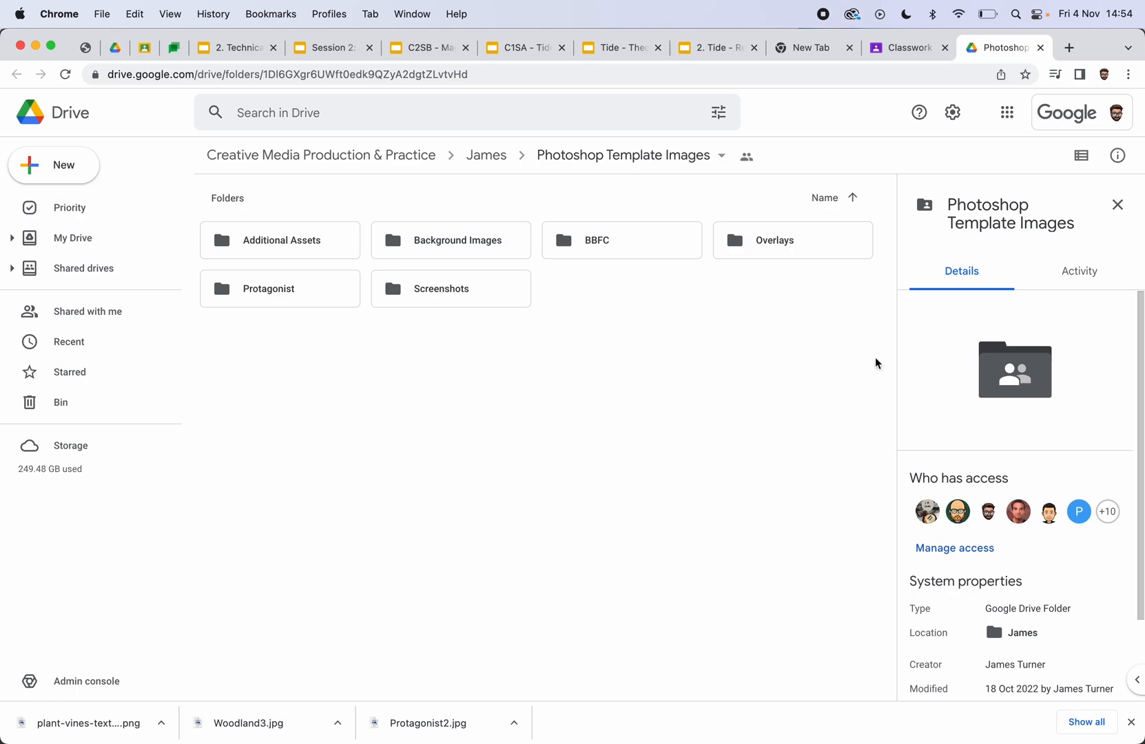
pyautogui.click(1117, 205)
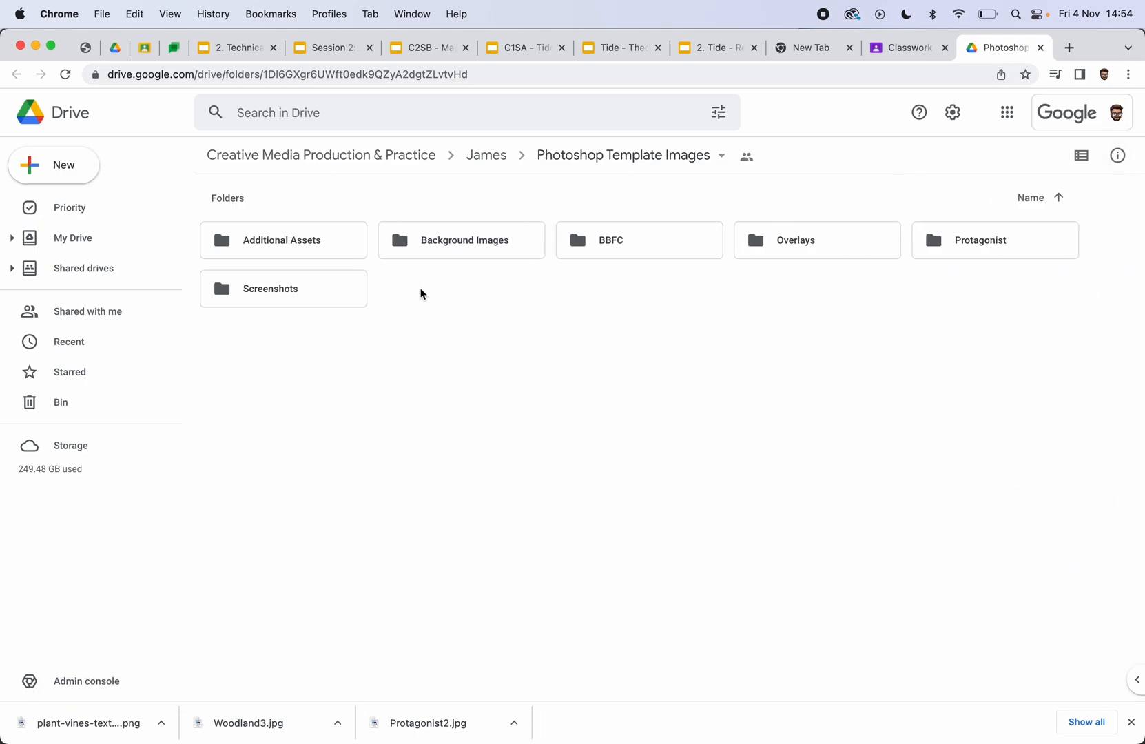
# - Download Protagonist2.jpg from the Protagonist folder
pyautogui.doubleClick(968, 243)
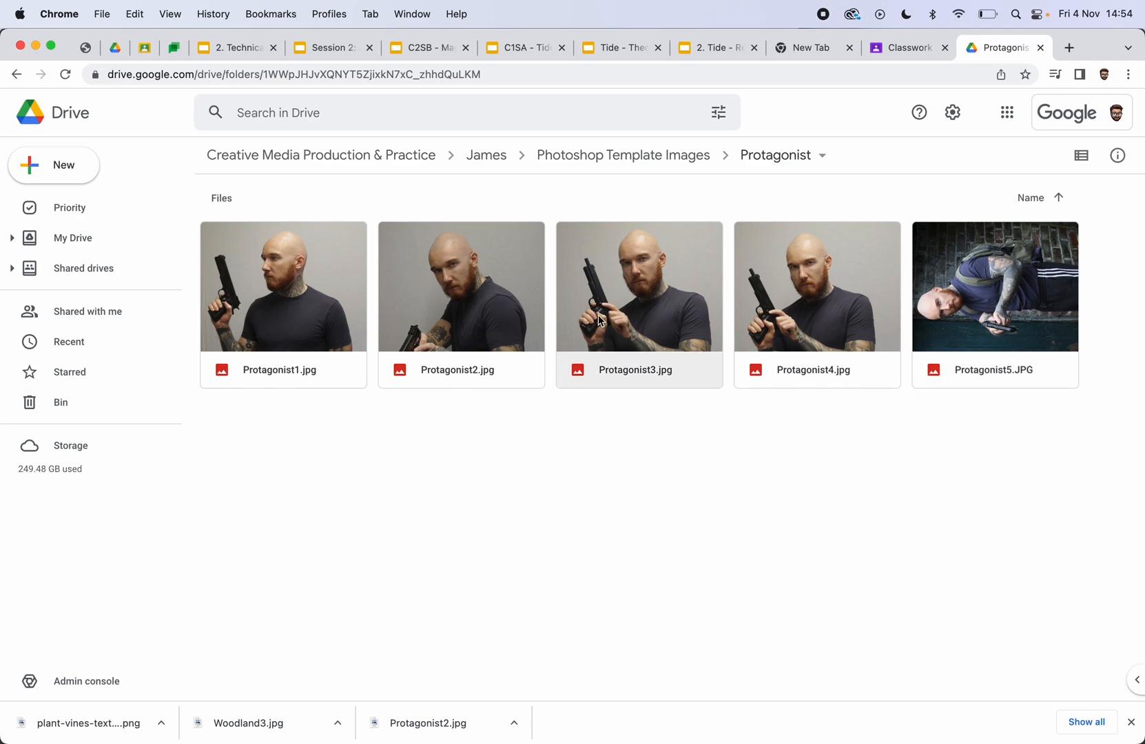
pyautogui.rightClick(499, 318)
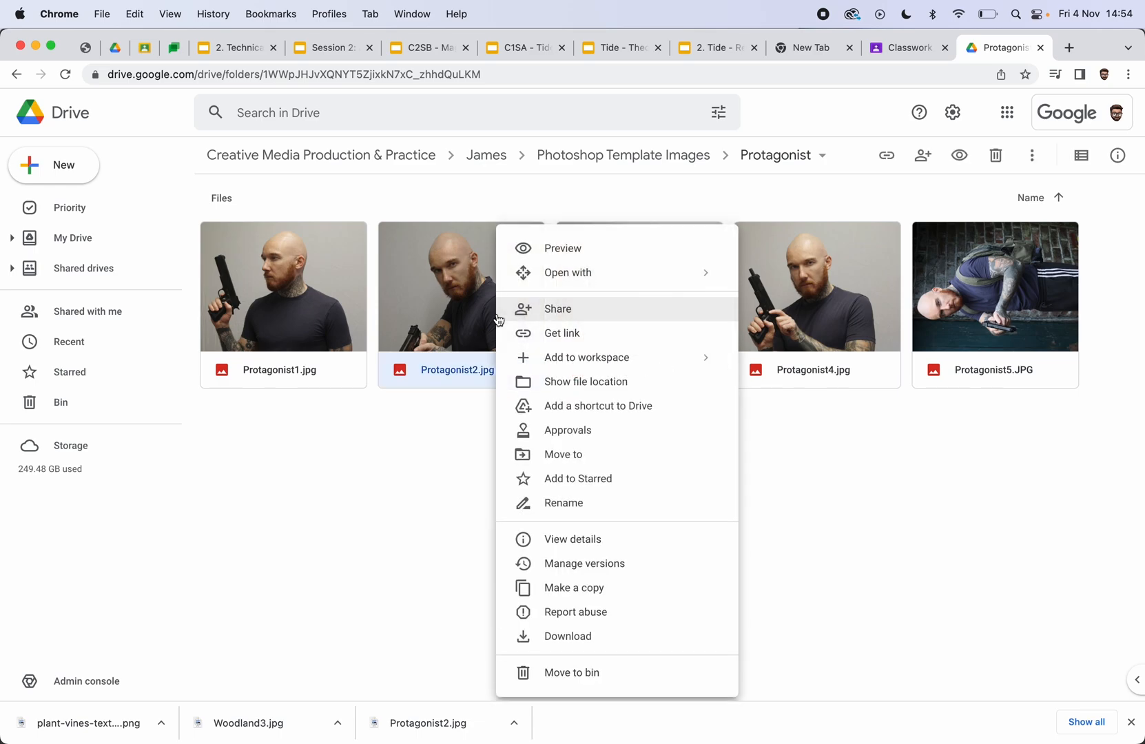
pyautogui.click(558, 637)
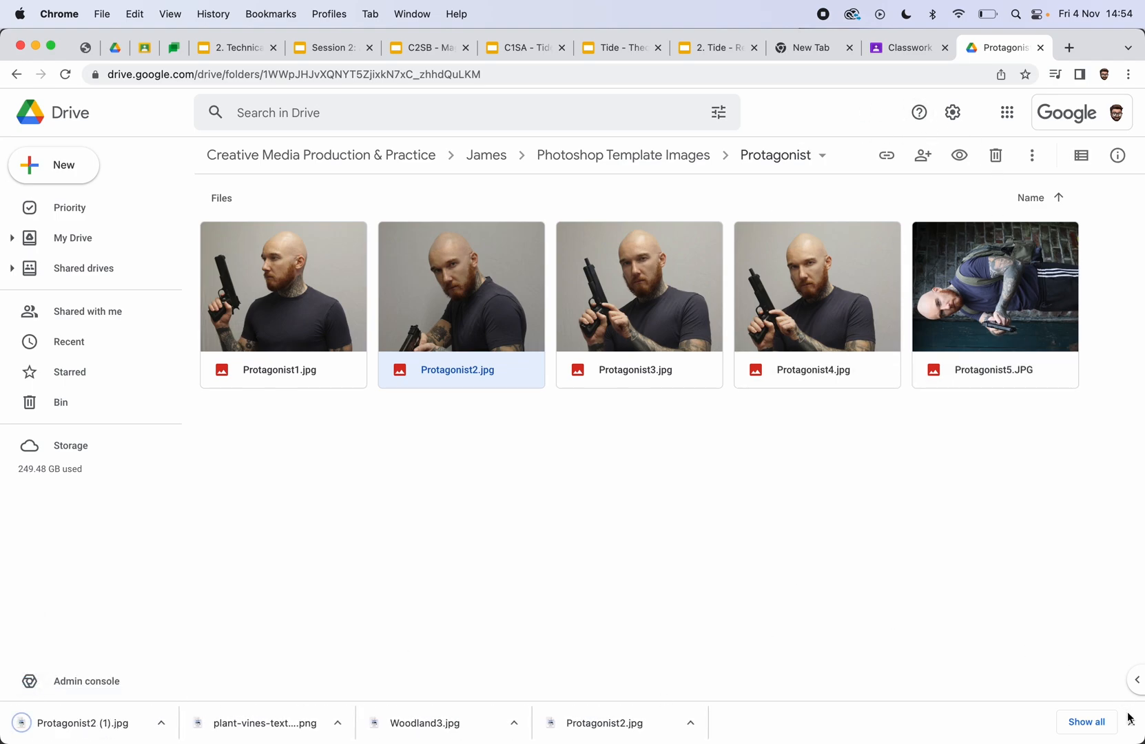
# - Show the downloaded Protagonist2.jpg in Finder and move the Downloads window to make its file list accessible
pyautogui.click(689, 732)
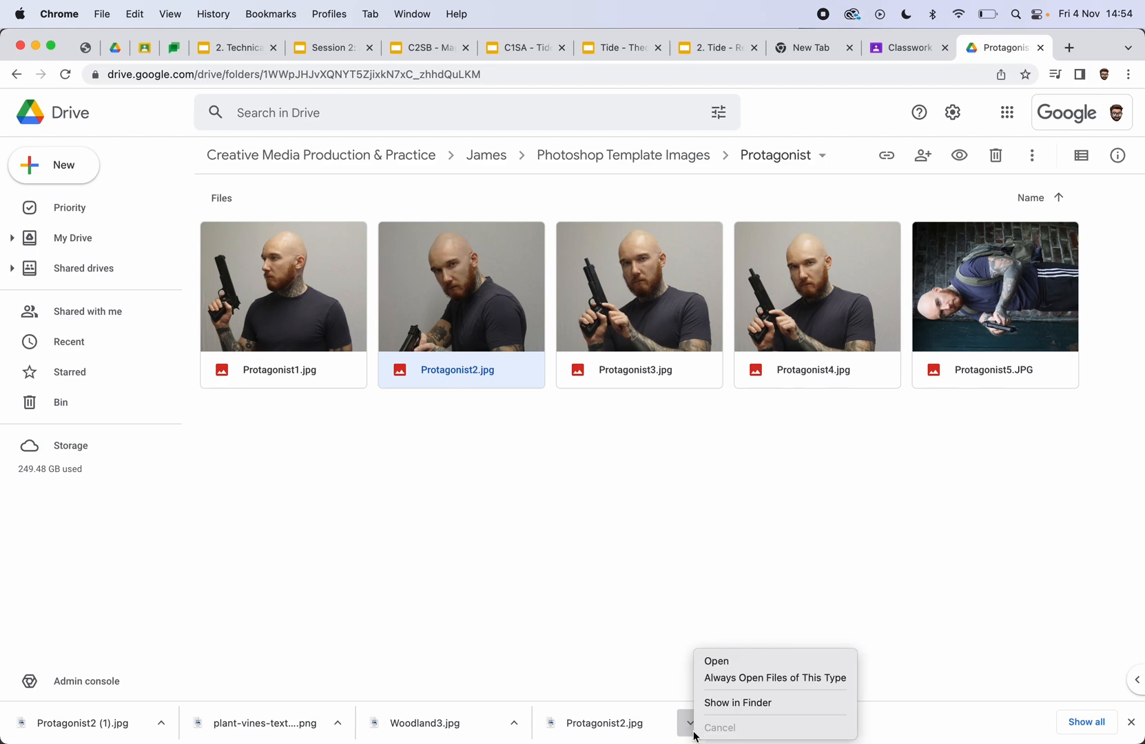
pyautogui.click(736, 702)
pyautogui.moveTo(1030, 184); pyautogui.dragTo(817, 177)
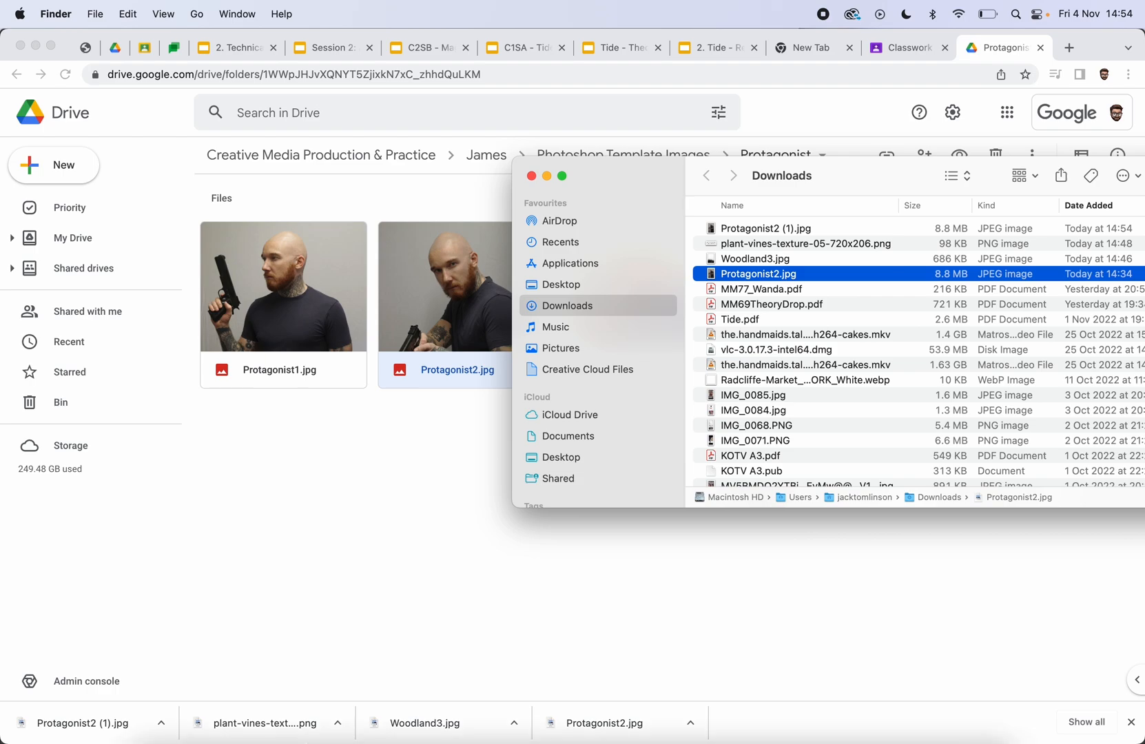
# - Switch to Photoshop and place Protagonist2.jpg from Downloads on the poster canvas, scaled to about 31.05%
pyautogui.moveTo(823, 734)
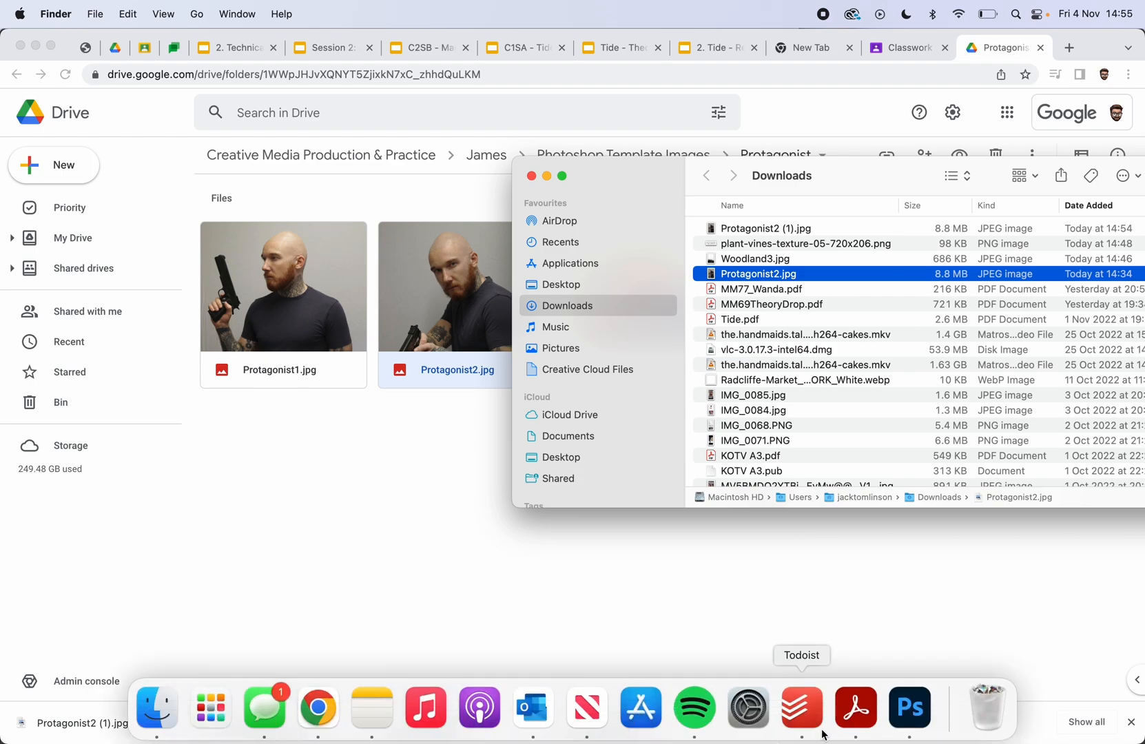
pyautogui.click(909, 707)
pyautogui.click(157, 708)
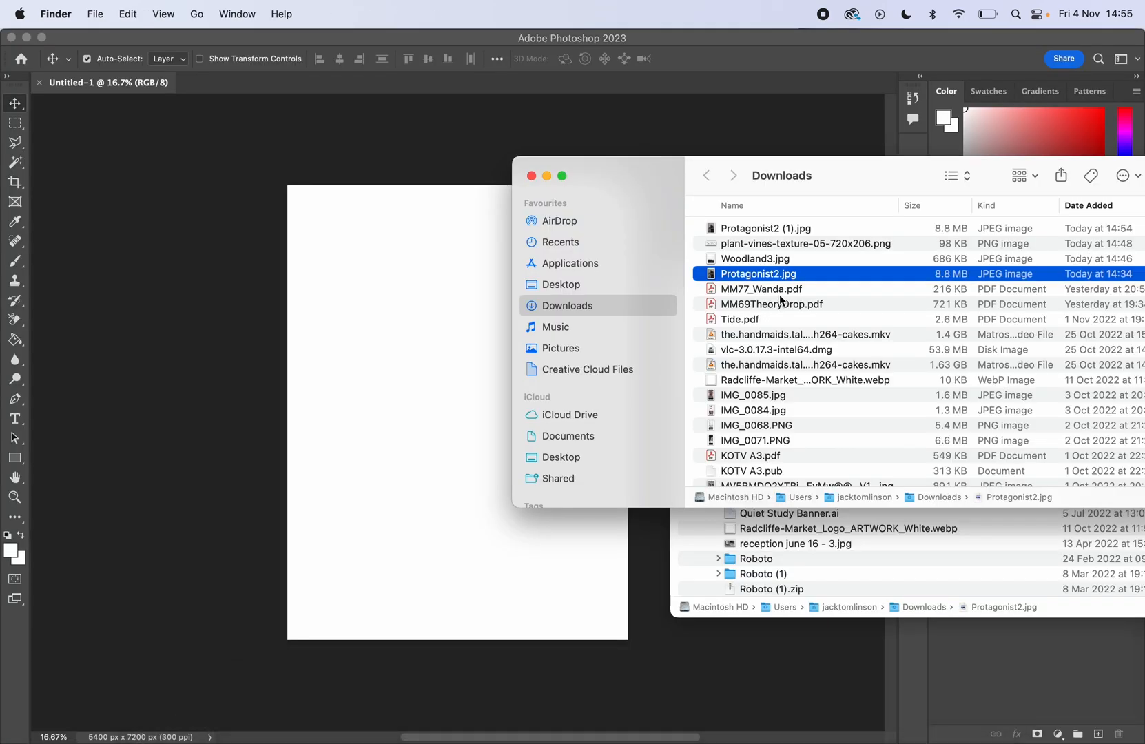
pyautogui.moveTo(780, 280); pyautogui.dragTo(442, 423)
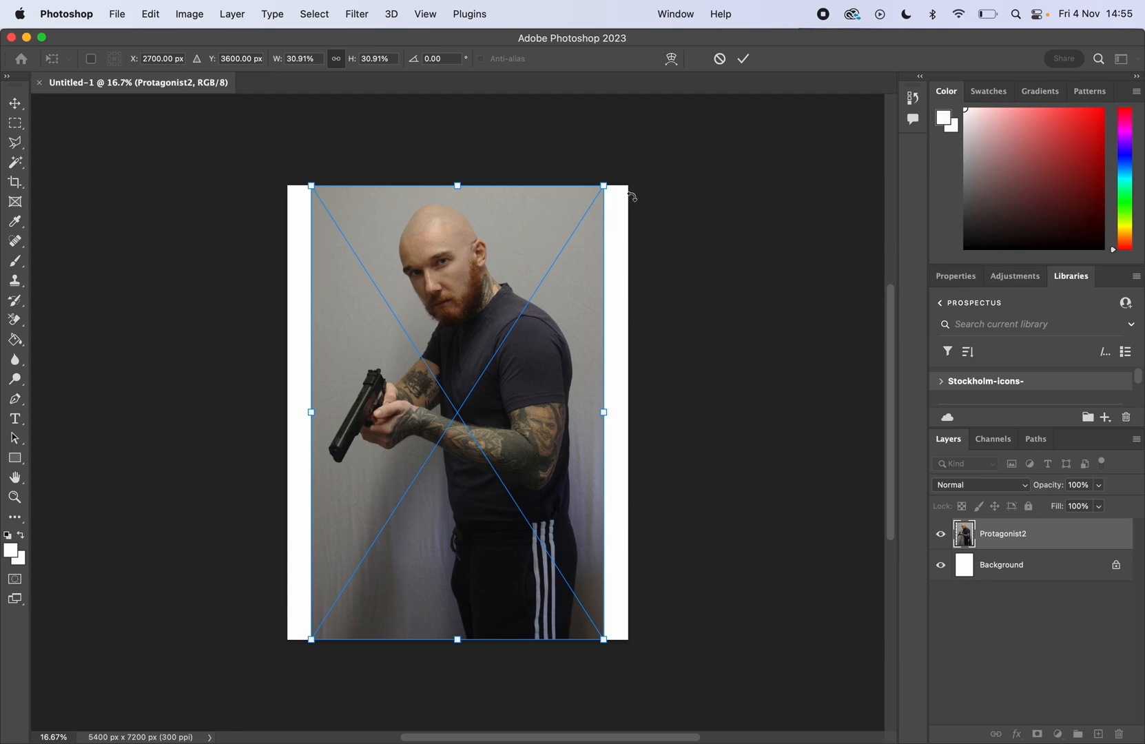
pyautogui.moveTo(601, 187)
pyautogui.mouseDown()
pyautogui.moveTo(636, 176)
pyautogui.moveTo(609, 202)
pyautogui.moveTo(614, 194)
pyautogui.mouseUp()
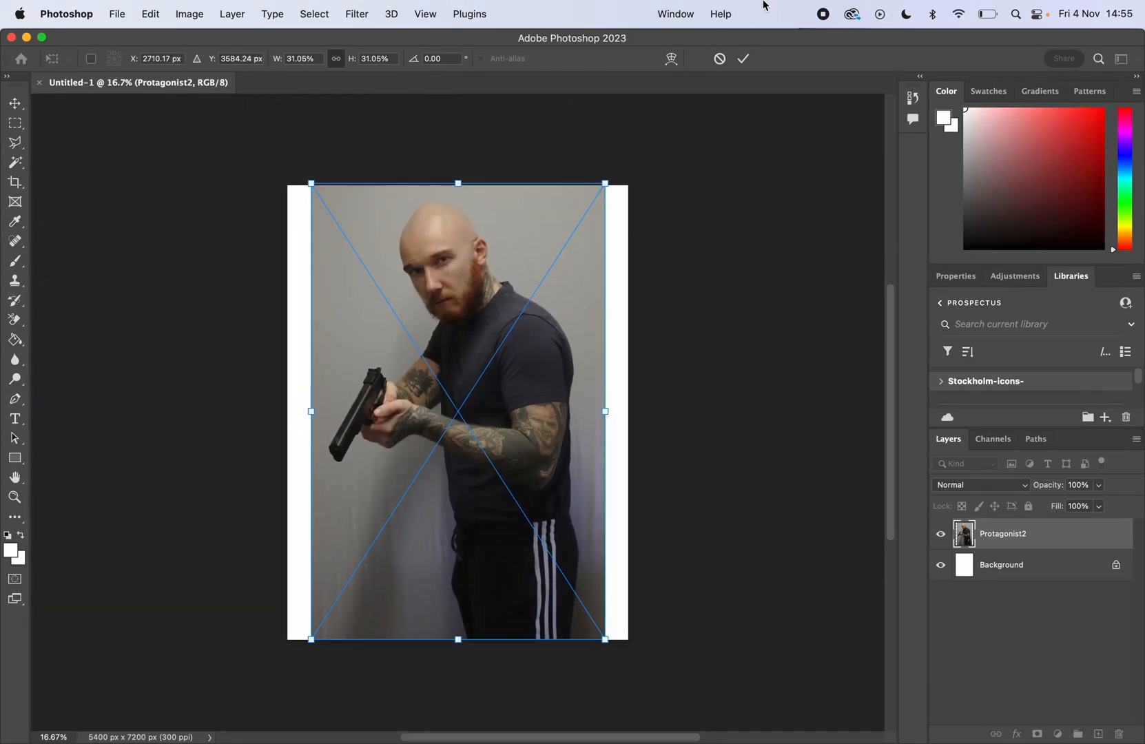
pyautogui.click(743, 61)
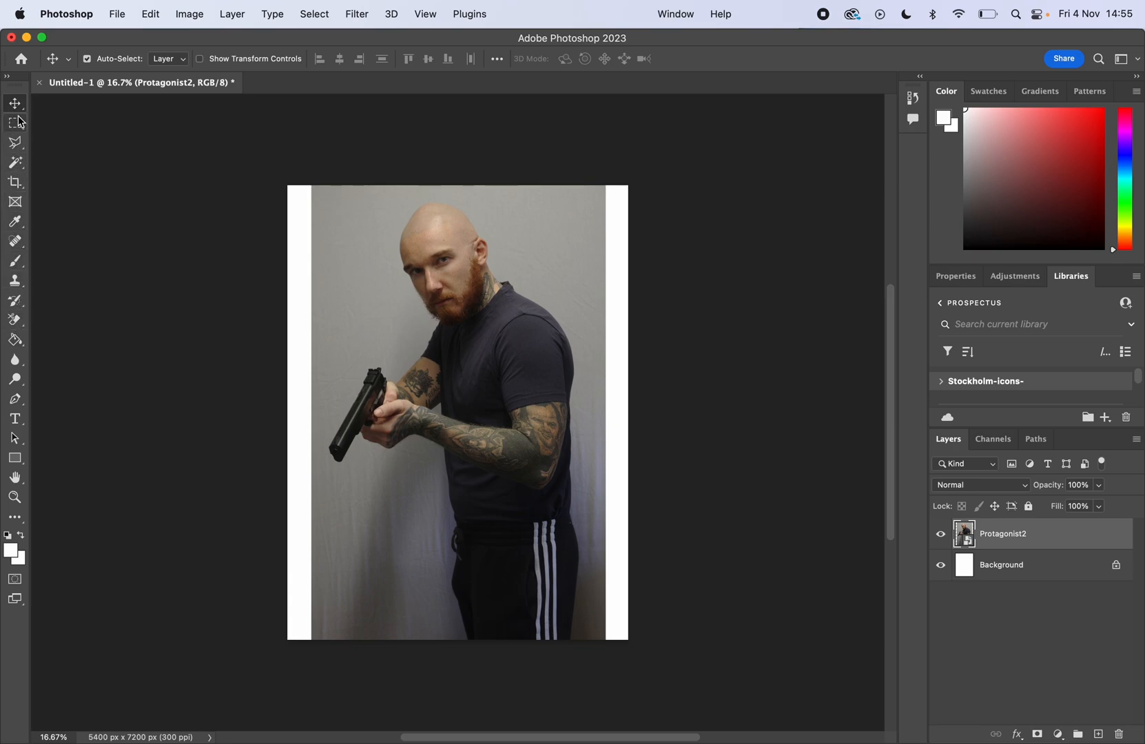
# - Nudge the Protagonist2 photo slightly down and to the left on the canvas with the Move tool
pyautogui.click(15, 241)
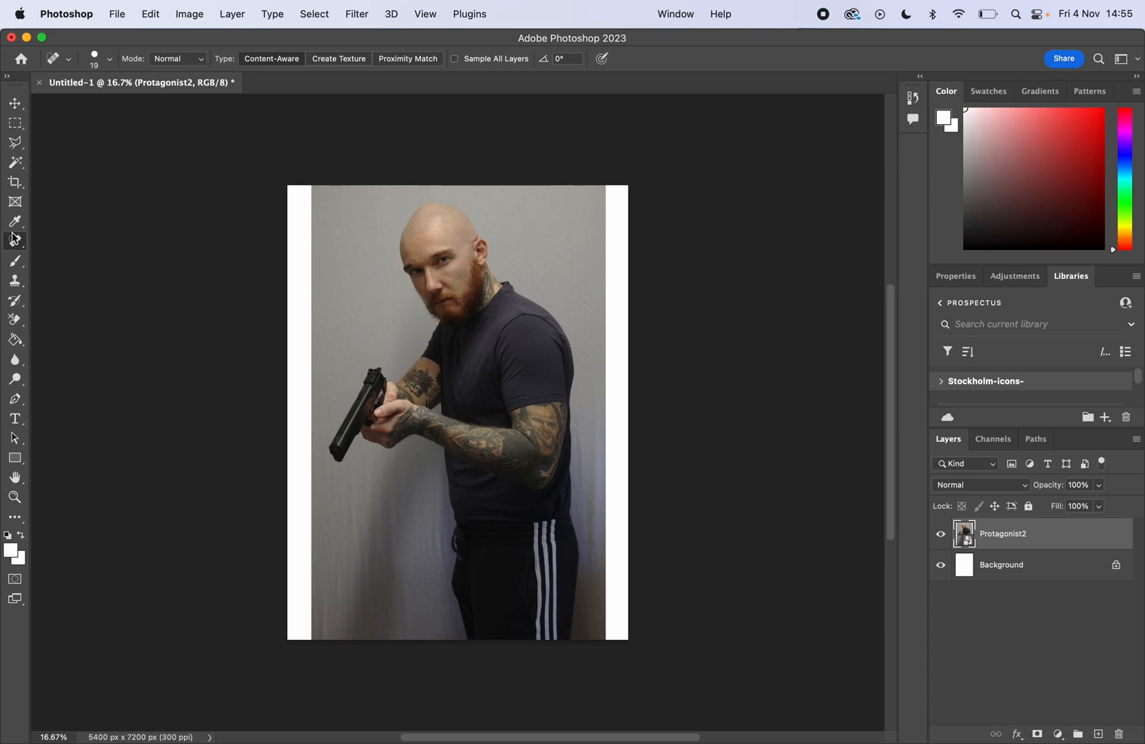
pyautogui.click(14, 107)
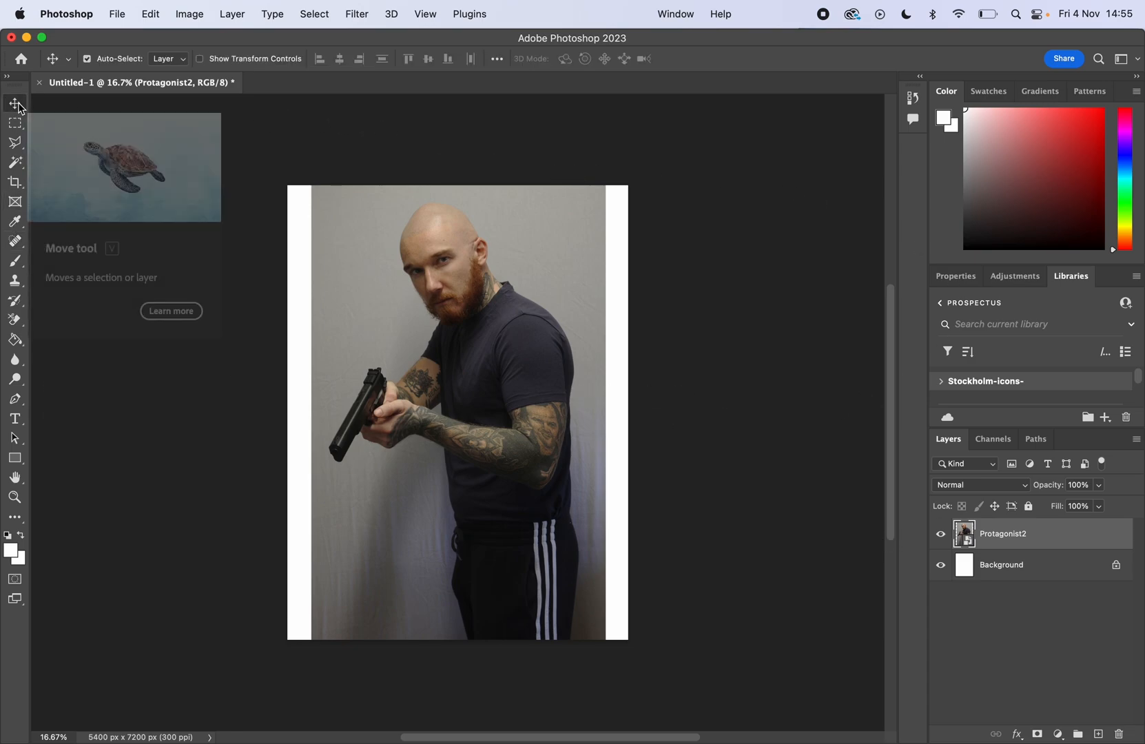
pyautogui.moveTo(507, 341)
pyautogui.mouseDown()
pyautogui.moveTo(413, 336)
pyautogui.moveTo(535, 344)
pyautogui.moveTo(527, 390)
pyautogui.moveTo(547, 372)
pyautogui.moveTo(500, 346)
pyautogui.mouseUp()
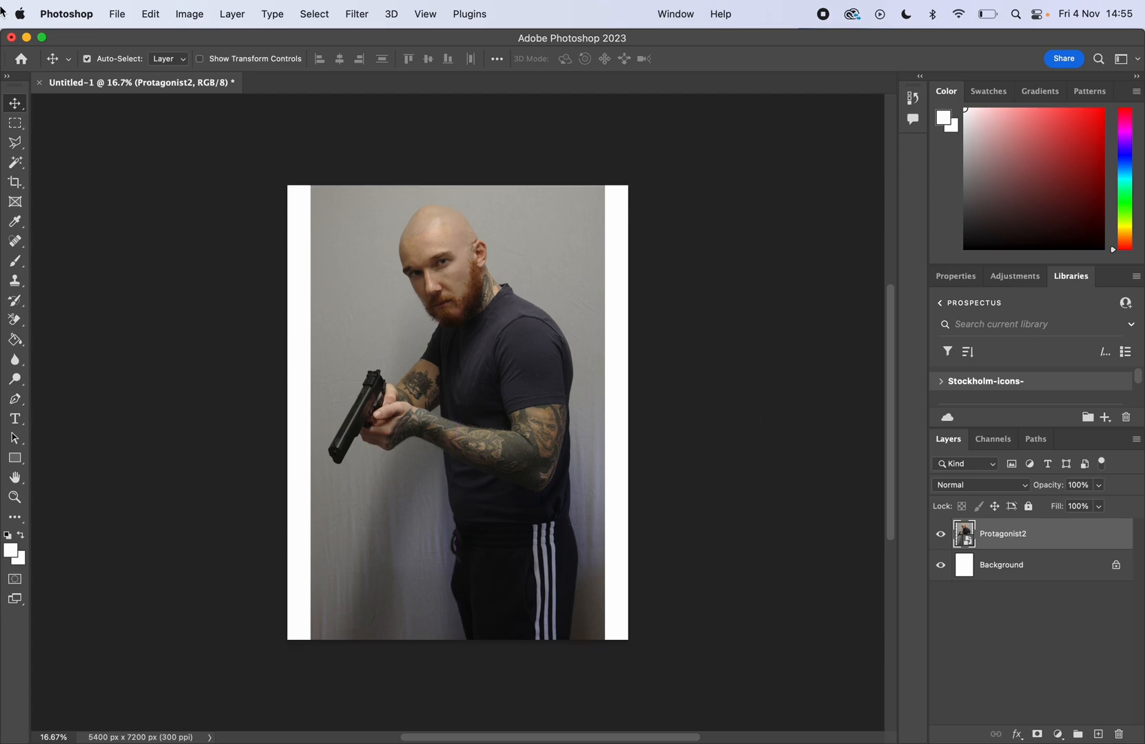
# - Draw a rectangular marquee selection around the man's head and shoulders, clear it, and return to the Move tool
pyautogui.click(15, 122)
pyautogui.moveTo(308, 224); pyautogui.dragTo(539, 342)
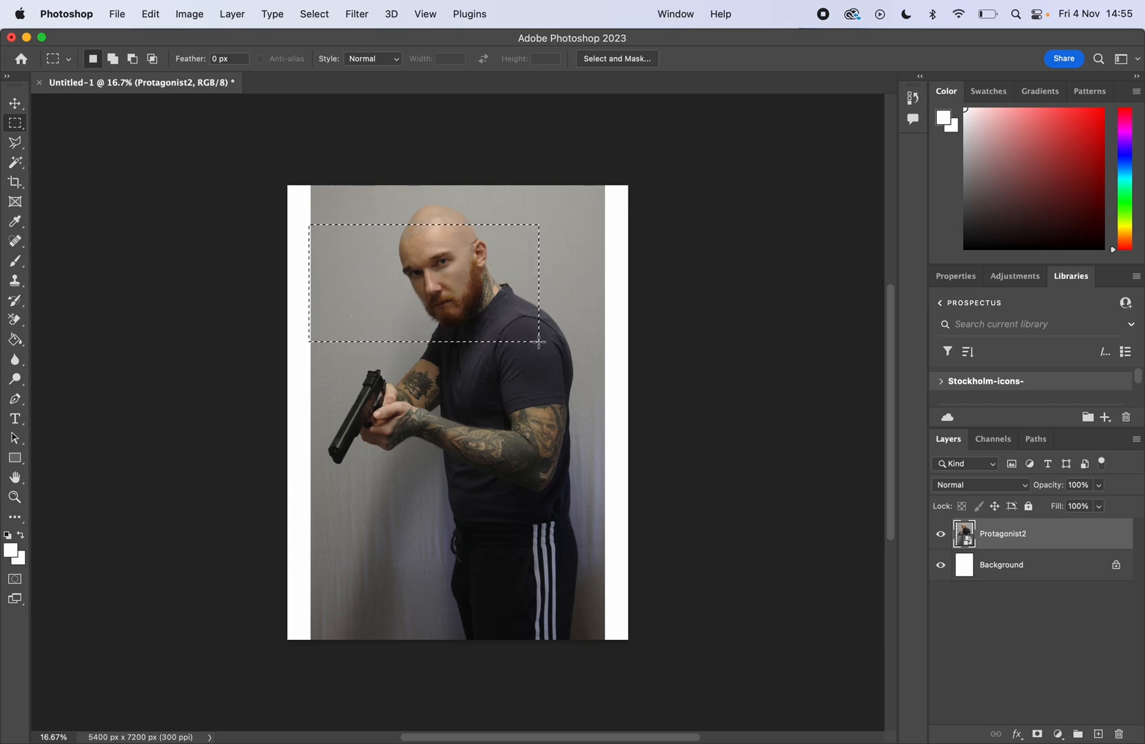
pyautogui.click(20, 105)
pyautogui.click(15, 124)
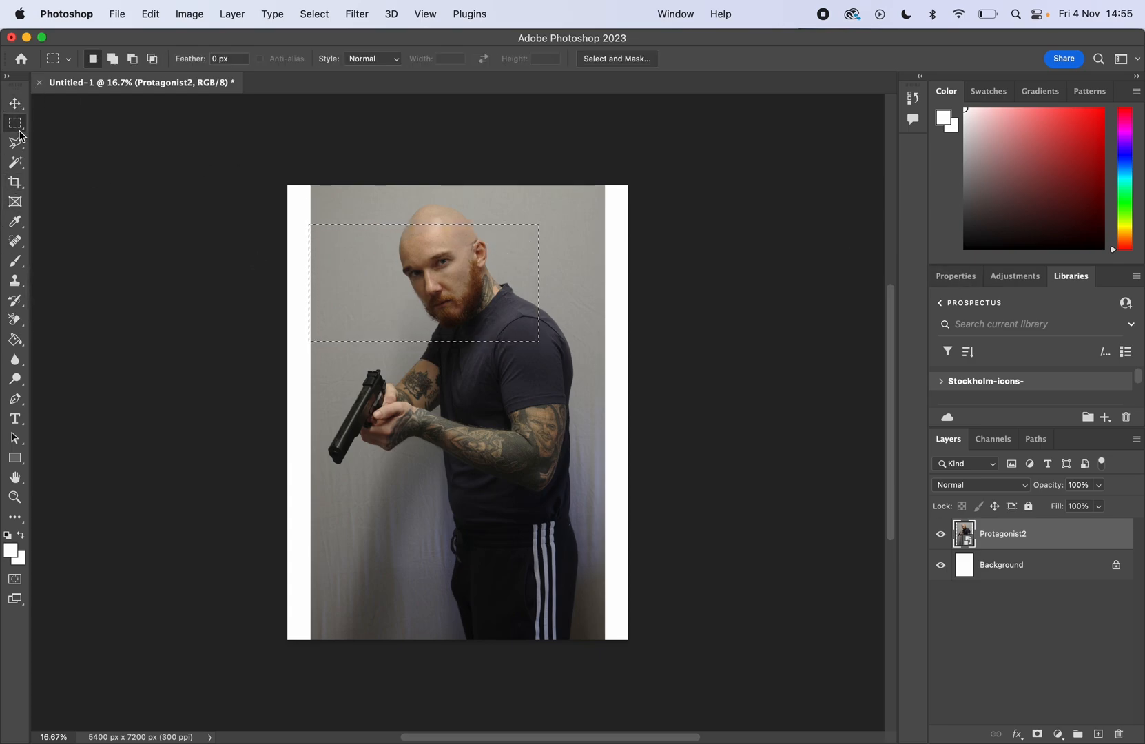
pyautogui.click(489, 242)
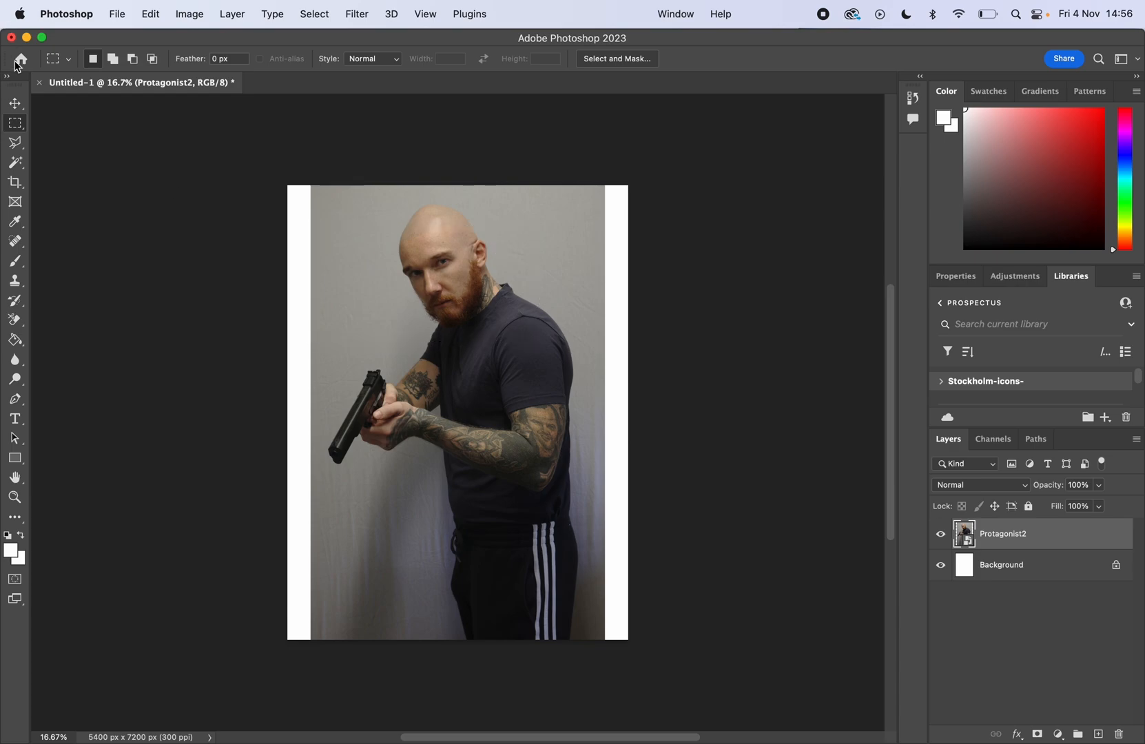
pyautogui.click(15, 104)
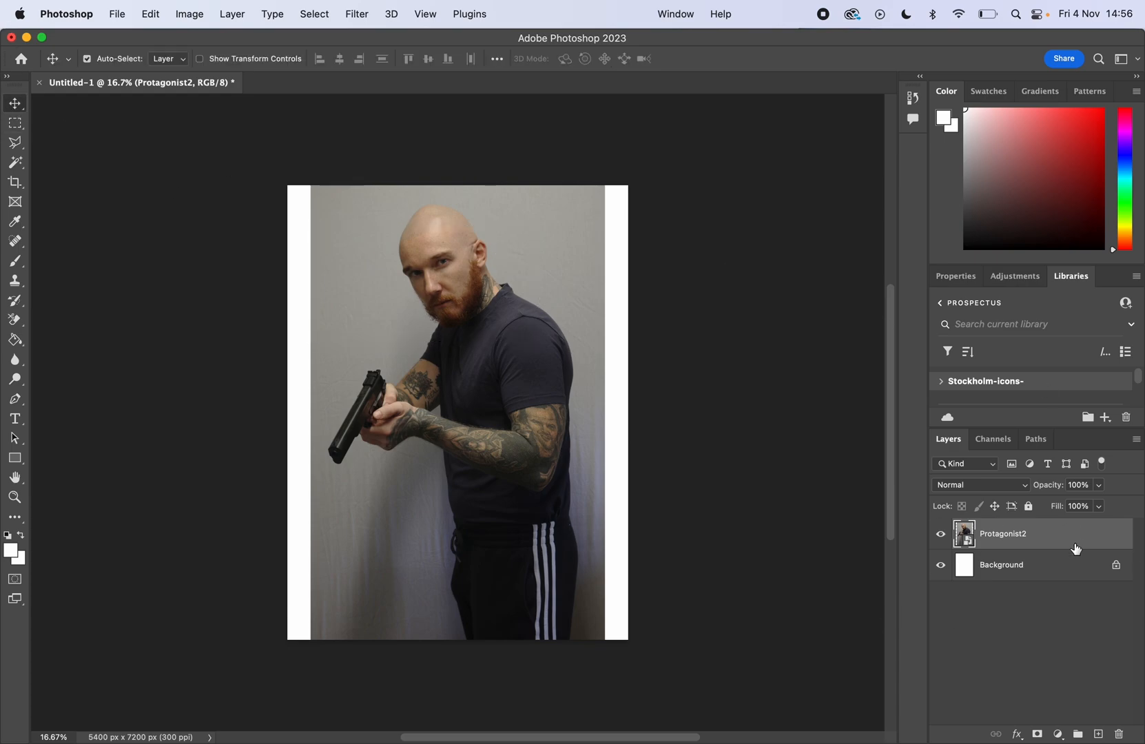
# - Rasterize the Protagonist2 layer
pyautogui.click(1016, 576)
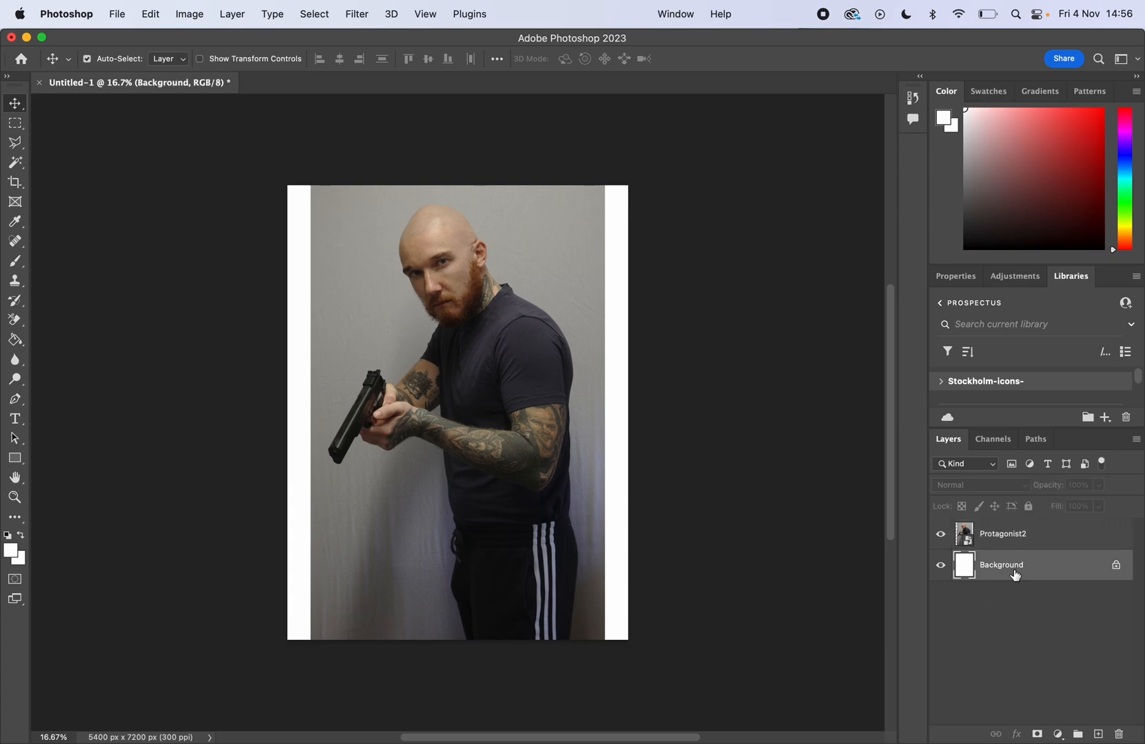
pyautogui.click(1013, 535)
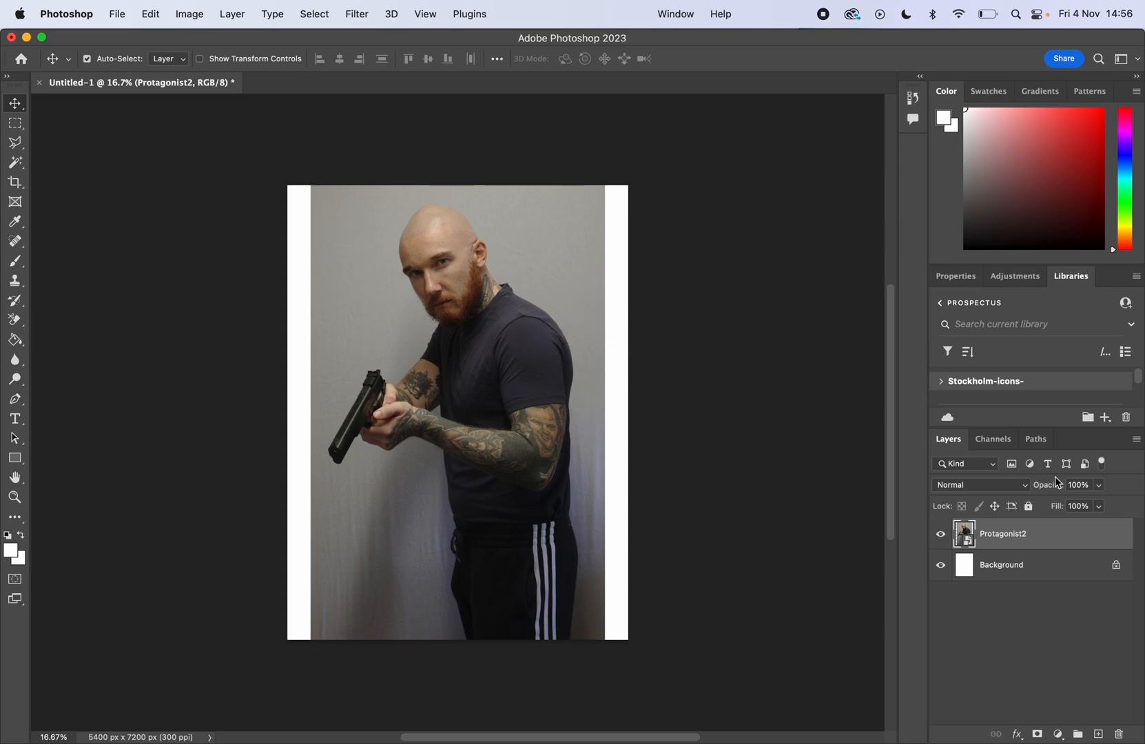
pyautogui.rightClick(1021, 540)
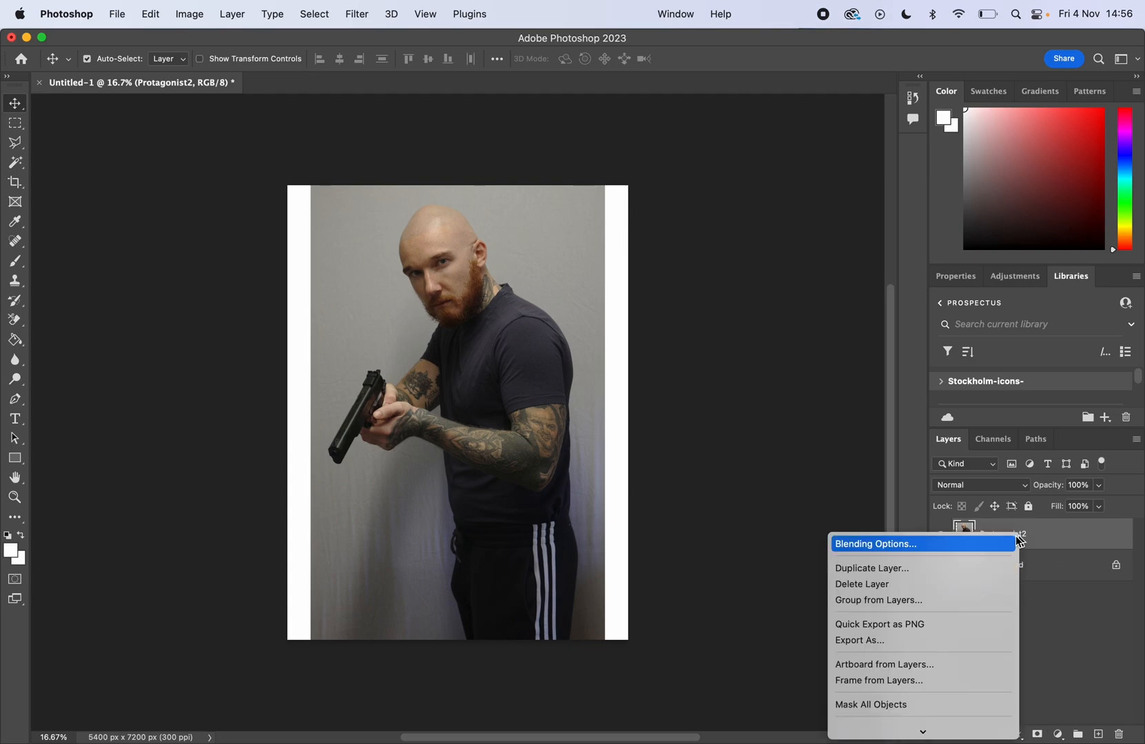
pyautogui.moveTo(887, 734)
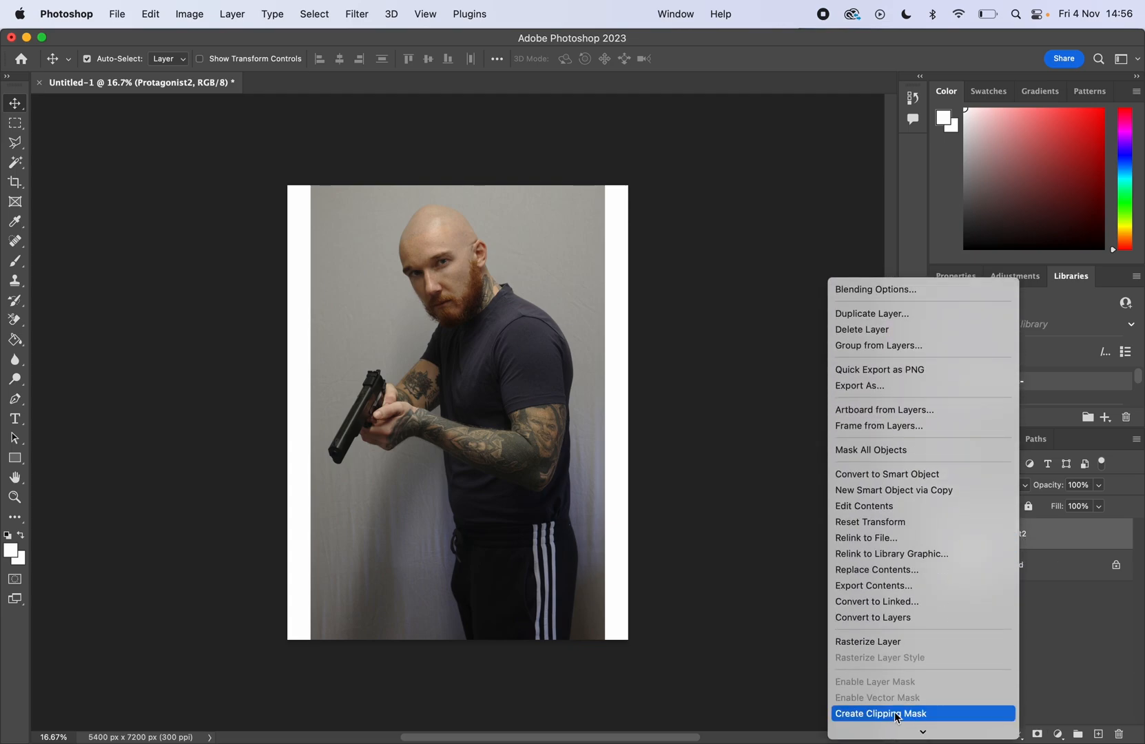
pyautogui.click(914, 641)
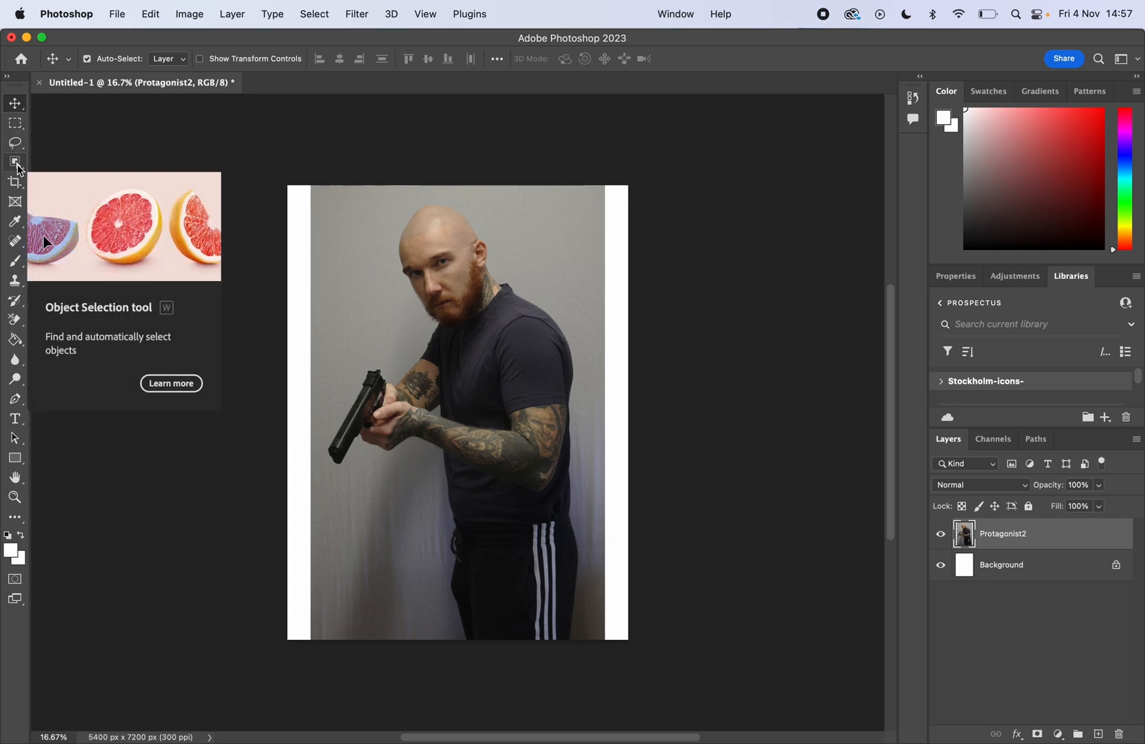
# - Select the man by framing the photo from the head down to the canvas edge with the Object Selection tool in Rectangle mode
pyautogui.click(18, 165)
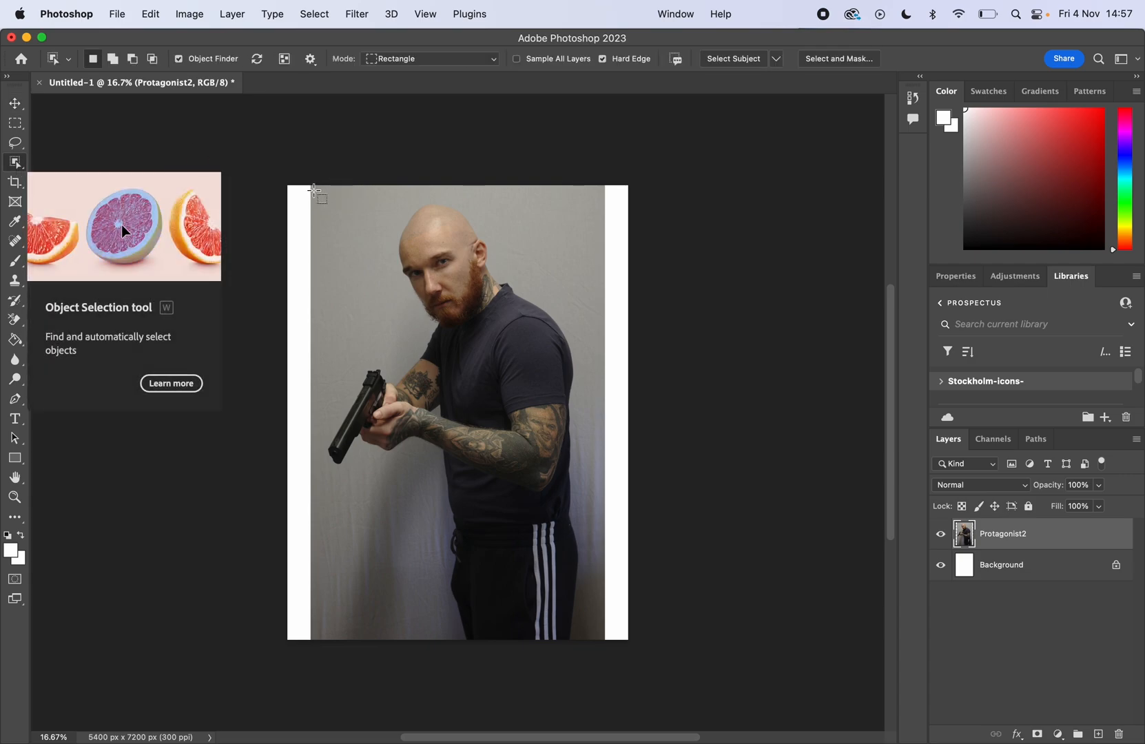
pyautogui.moveTo(316, 192); pyautogui.dragTo(594, 639)
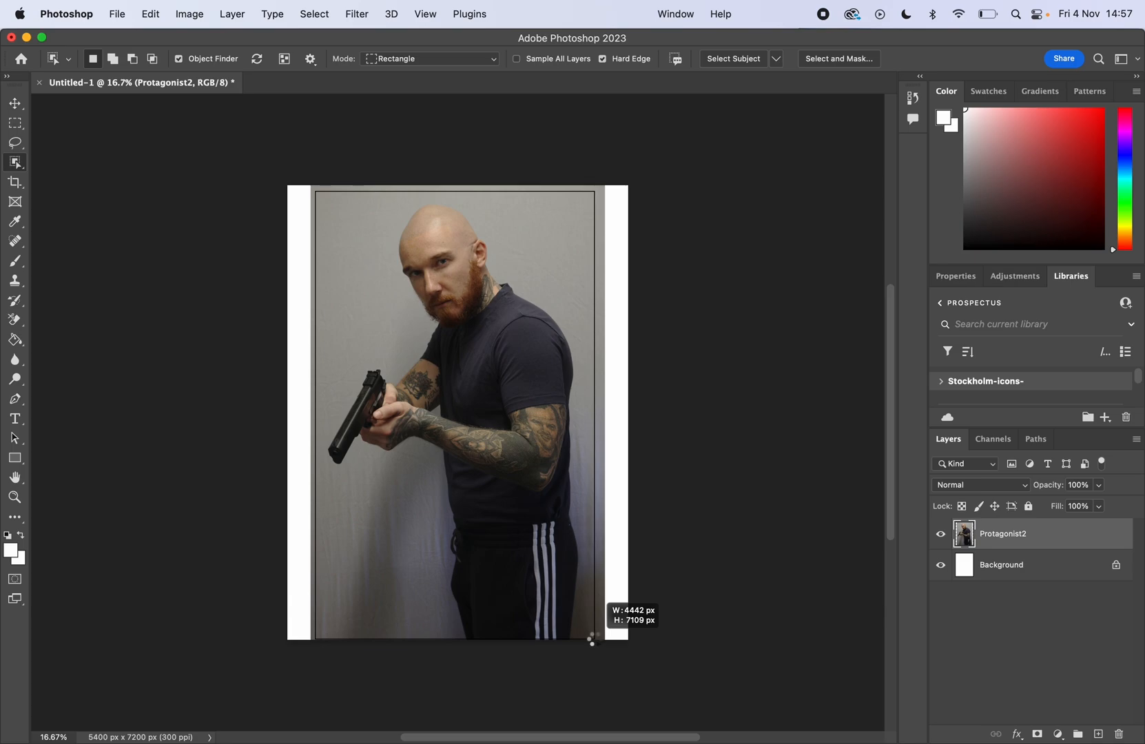
pyautogui.moveTo(592, 640); pyautogui.dragTo(594, 641)
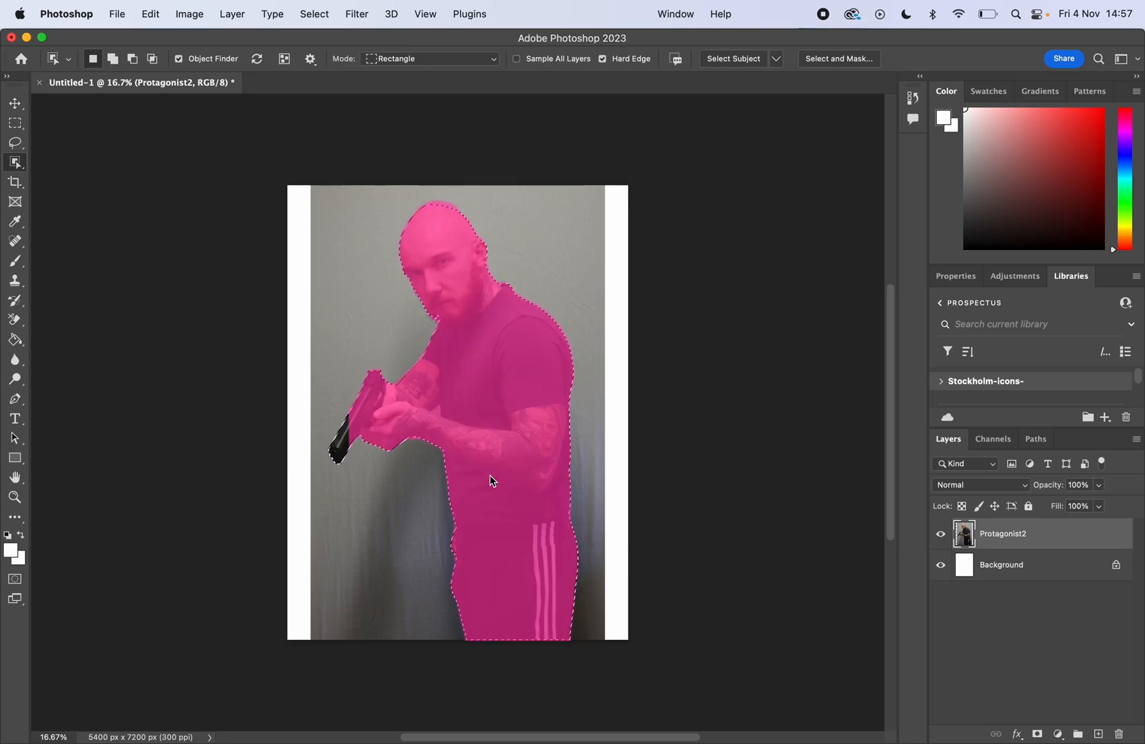
# - Add the missed area beneath the beard to the man's selection and try to refine the selection around his ear
pyautogui.press('super+plus')
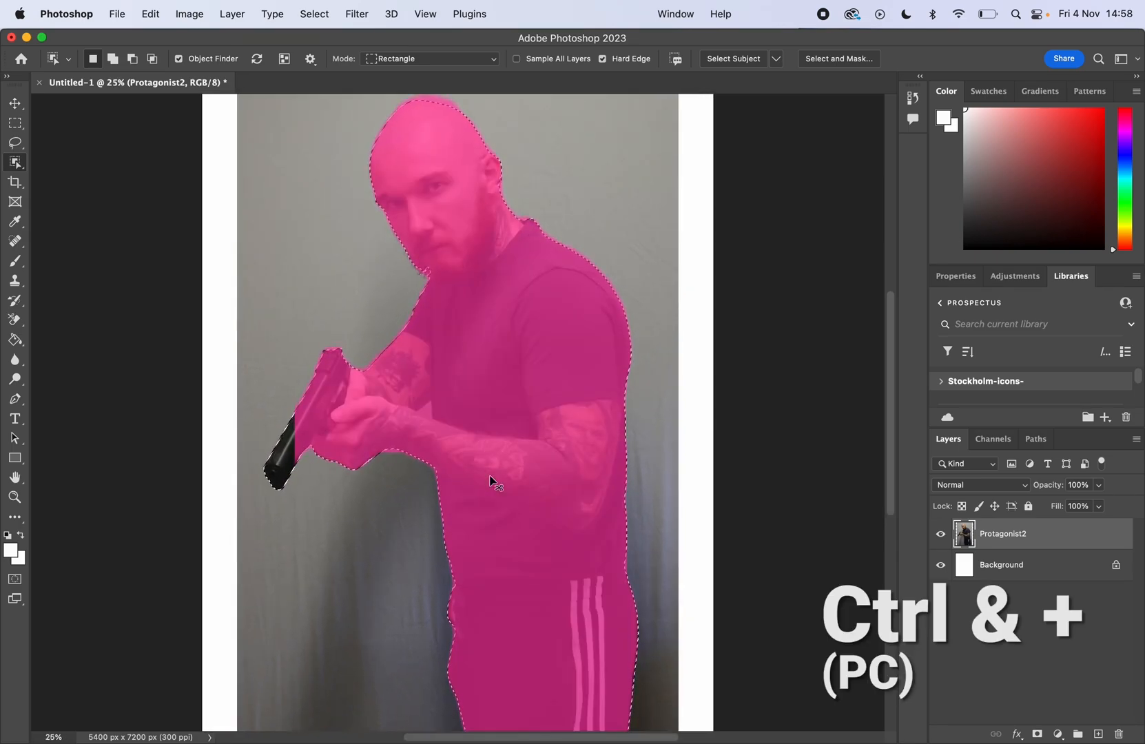
pyautogui.press('super+plus')
pyautogui.press('super+plus')
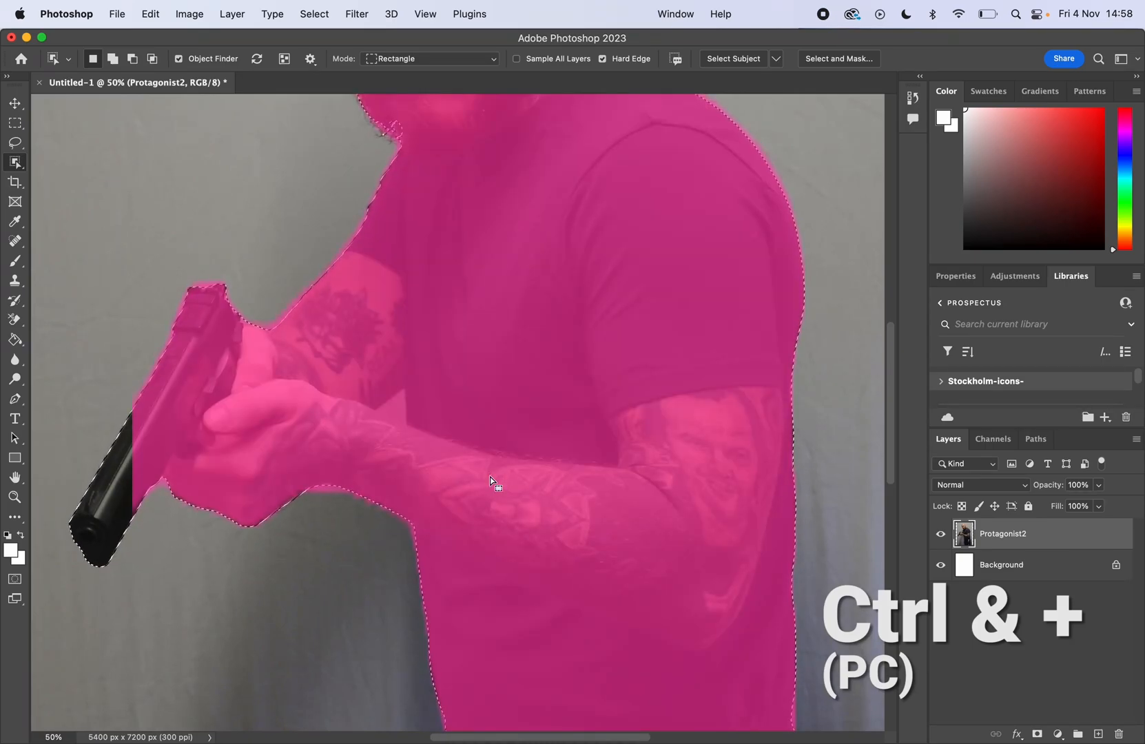
pyautogui.press('super+minus')
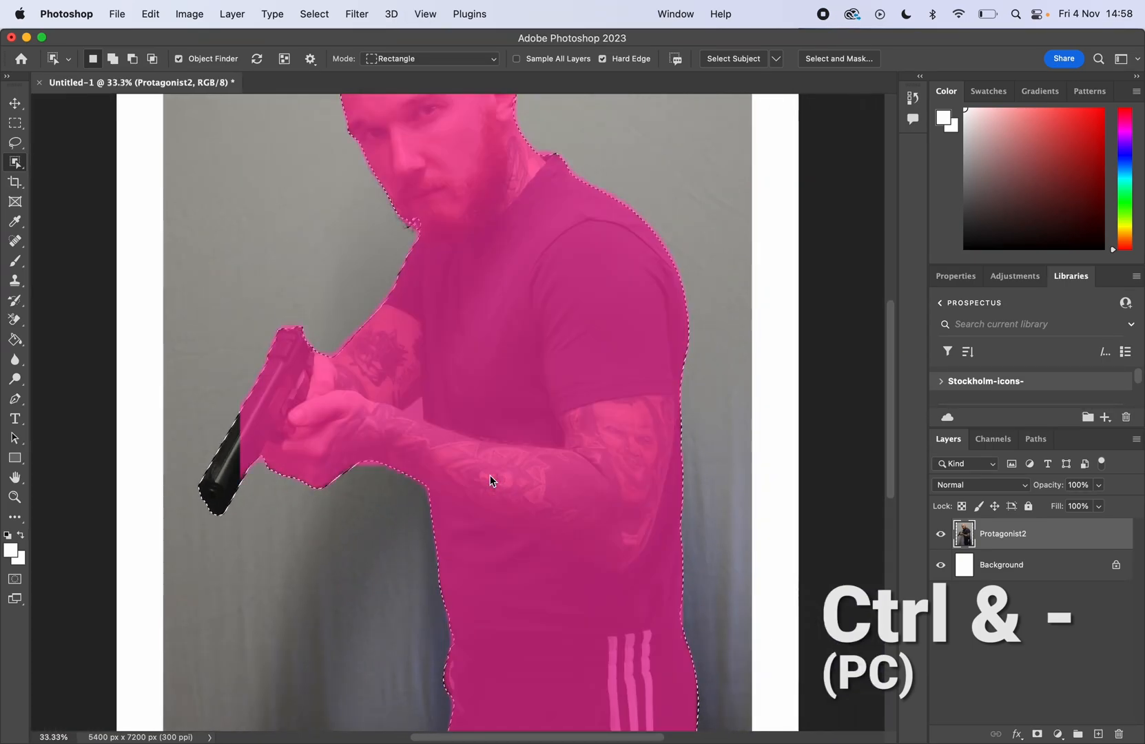
pyautogui.press('super+minus')
pyautogui.press('super+plus')
pyautogui.press('super+plus')
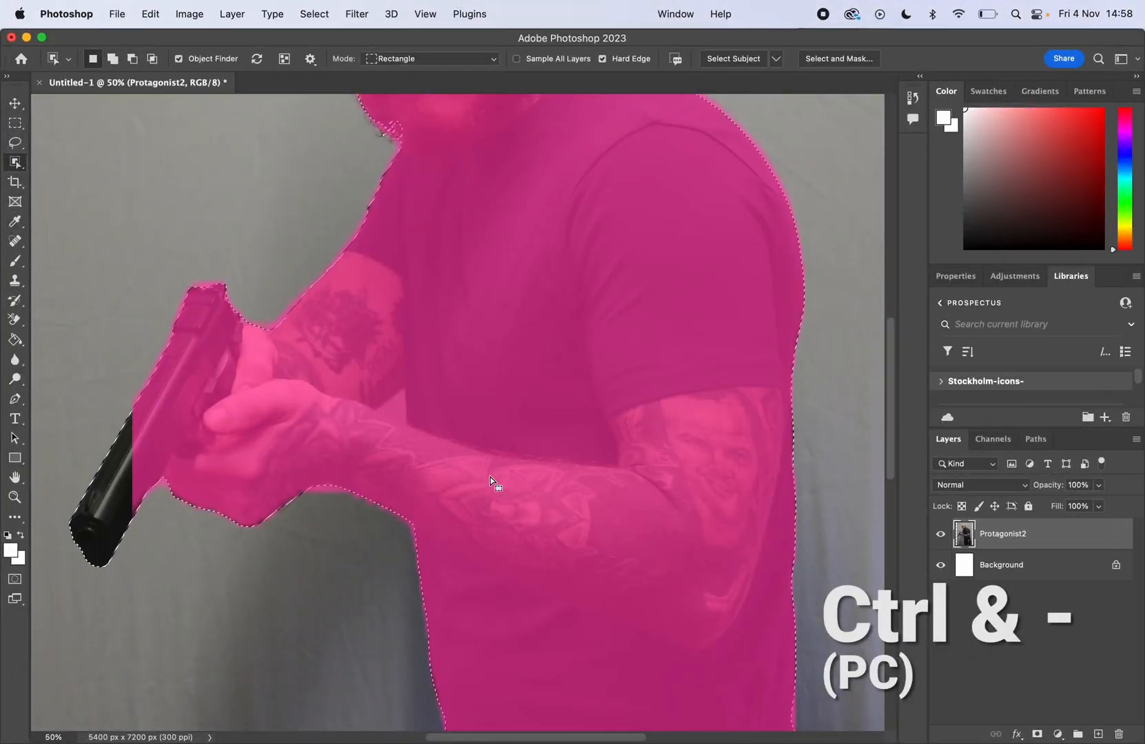
pyautogui.scroll(5, 491, 477)
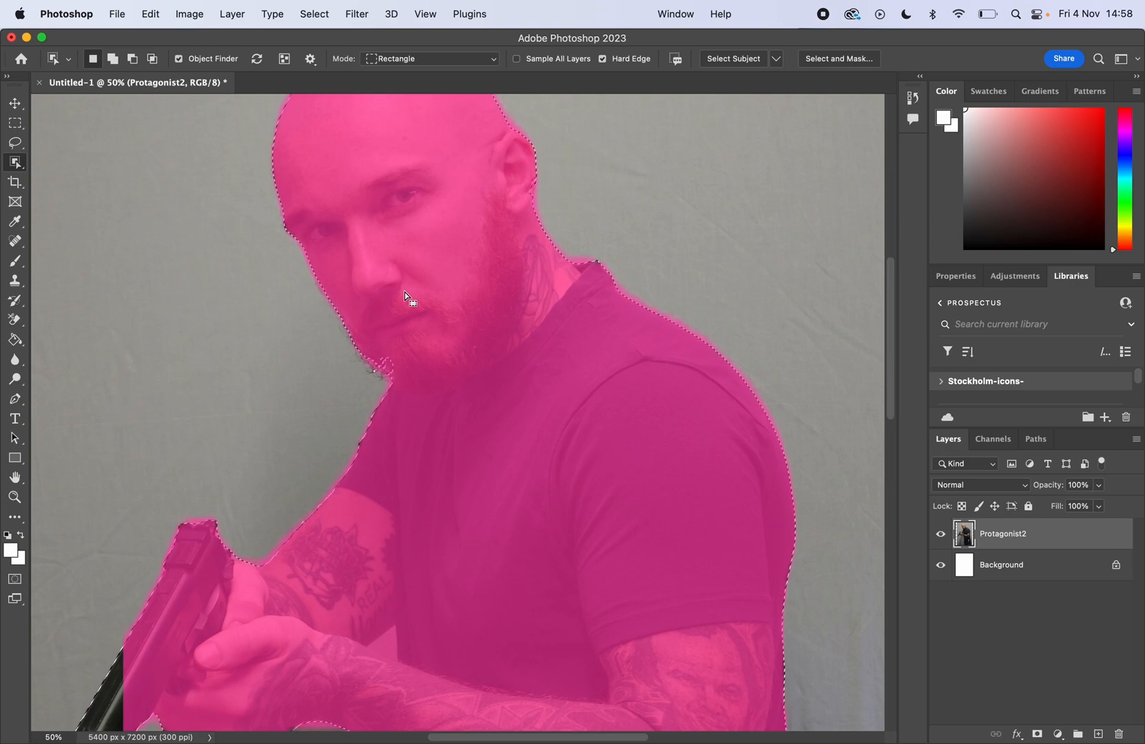
pyautogui.press('shift')
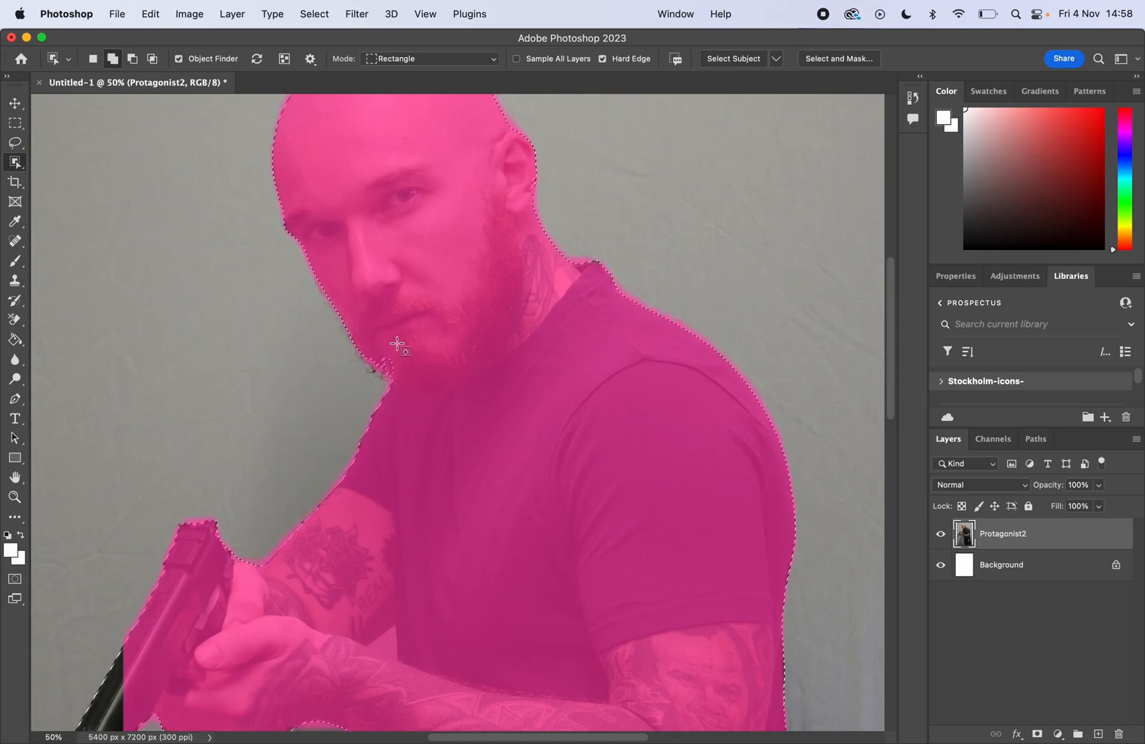
pyautogui.moveTo(398, 345); pyautogui.dragTo(347, 414)
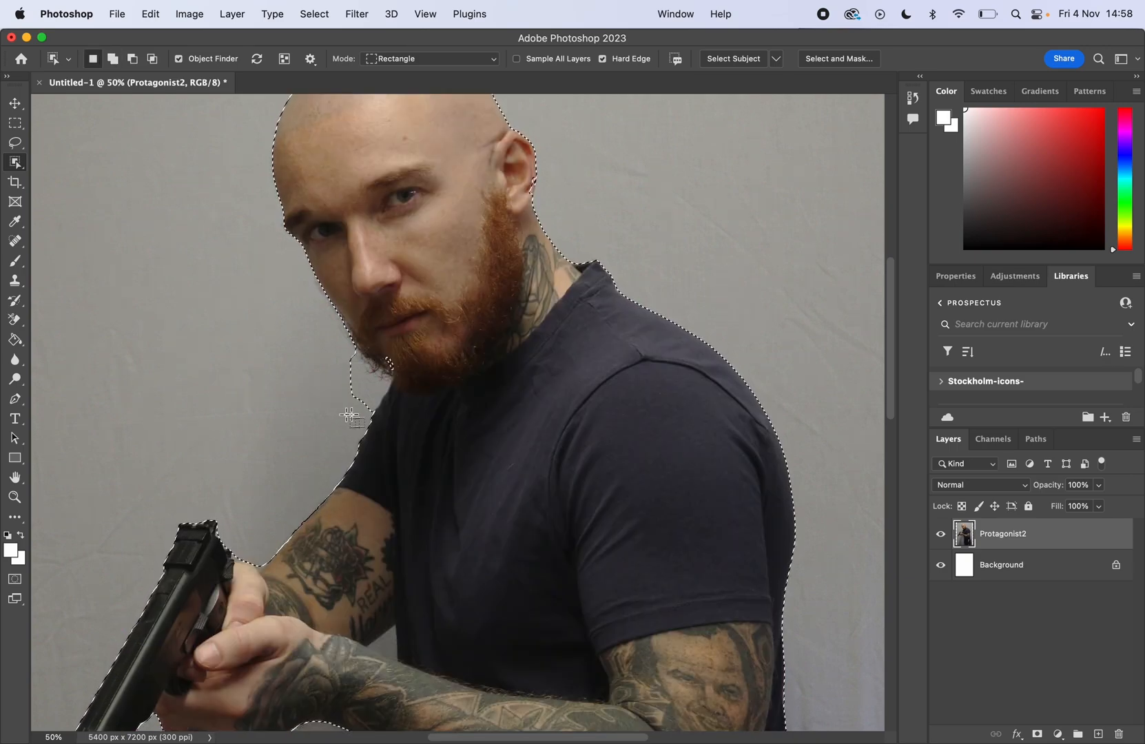
pyautogui.moveTo(402, 348); pyautogui.dragTo(380, 383)
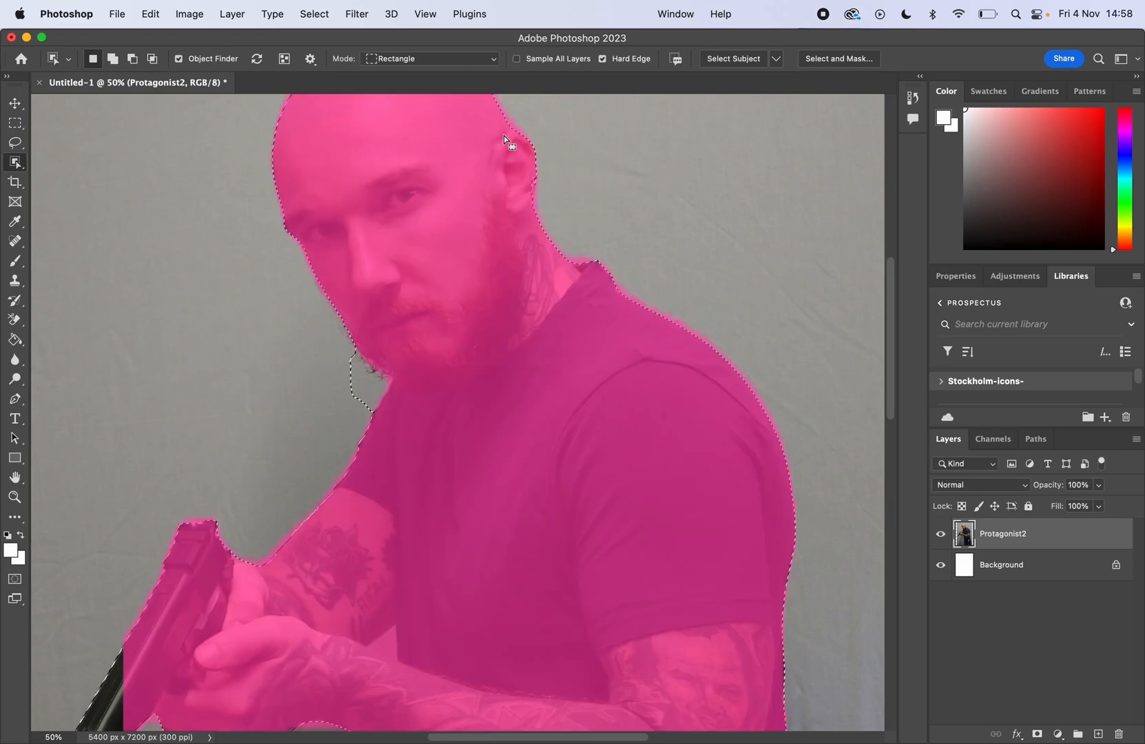
pyautogui.moveTo(519, 173); pyautogui.dragTo(543, 214)
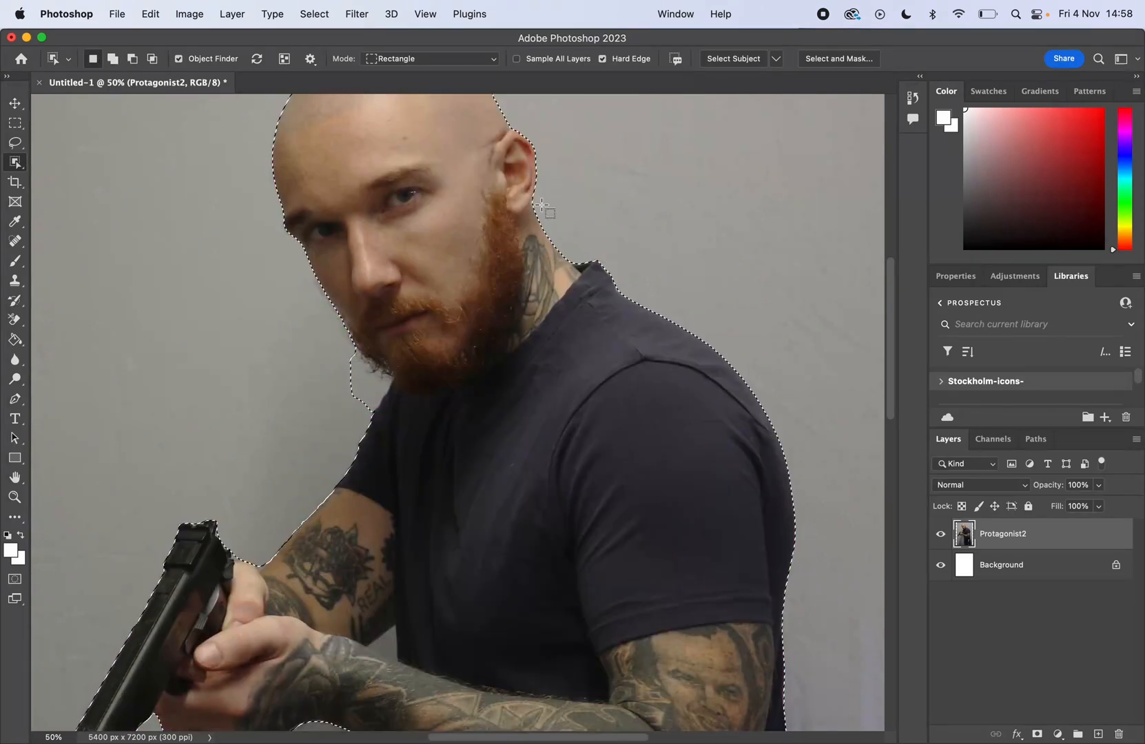
# - Invert the selection around the man and delete the grey photo background from the Protagonist2 layer
pyautogui.scroll(-5, 438, 505)
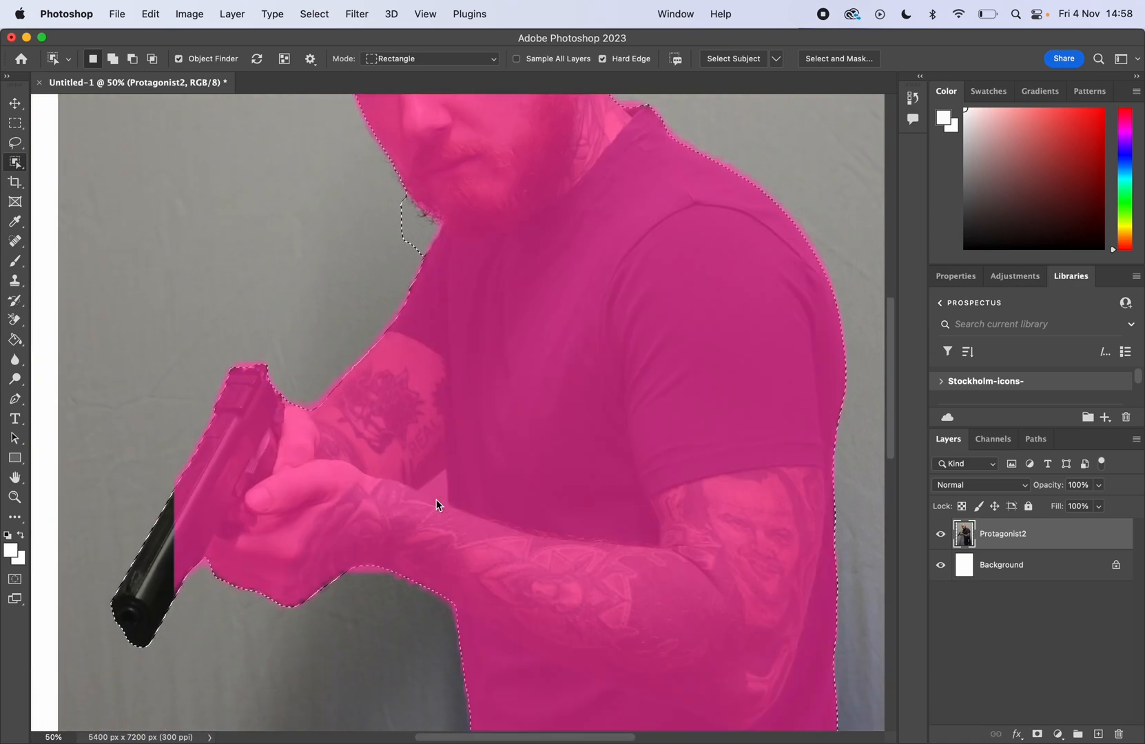
pyautogui.scroll(-2, 438, 505)
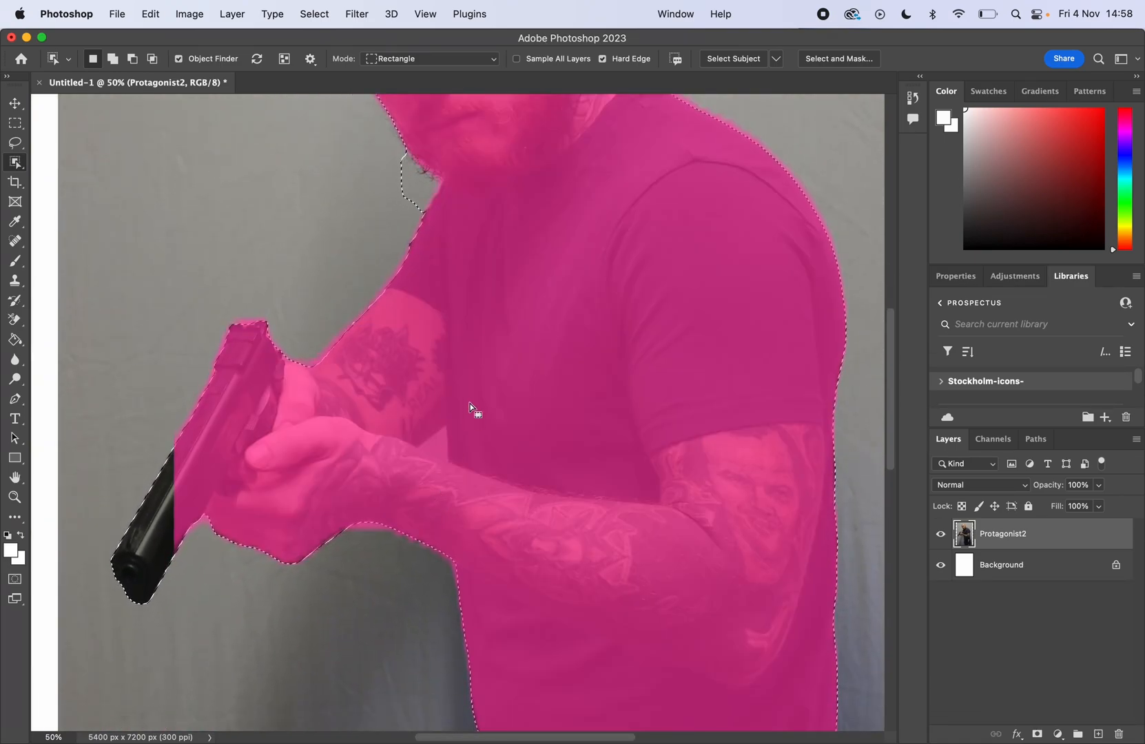
pyautogui.scroll(-2, 469, 405)
pyautogui.hscroll(-1, 469, 405)
pyautogui.scroll(-2, 470, 405)
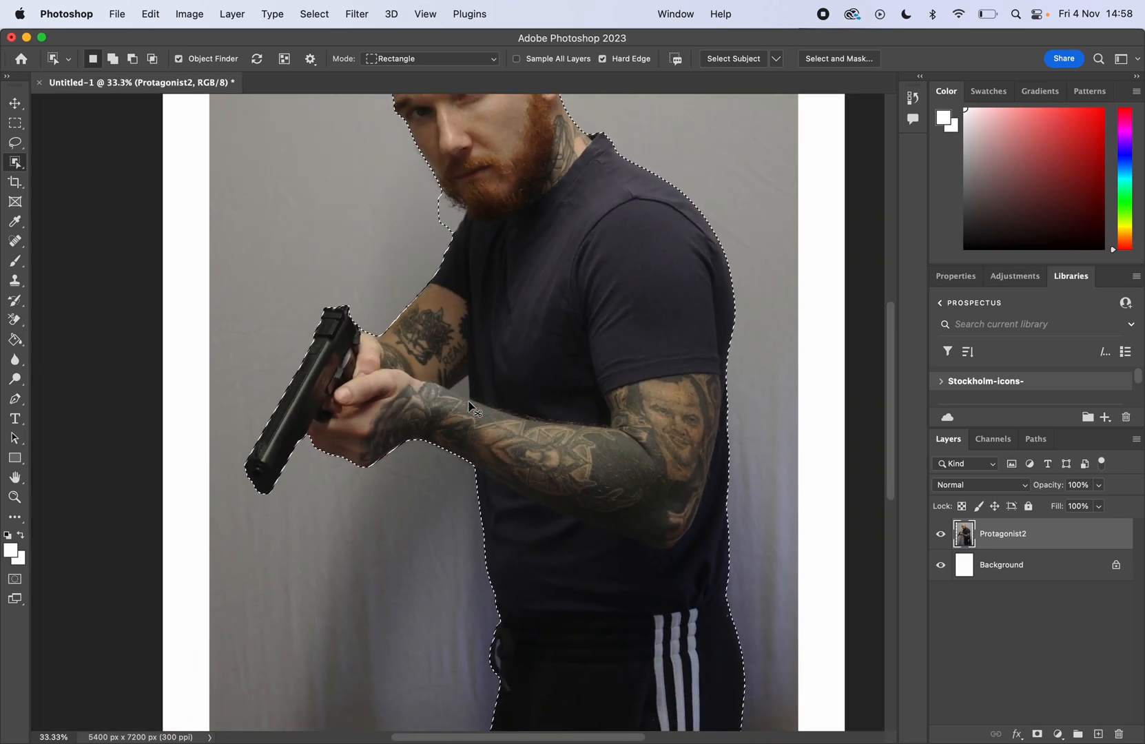
pyautogui.scroll(-4, 470, 405)
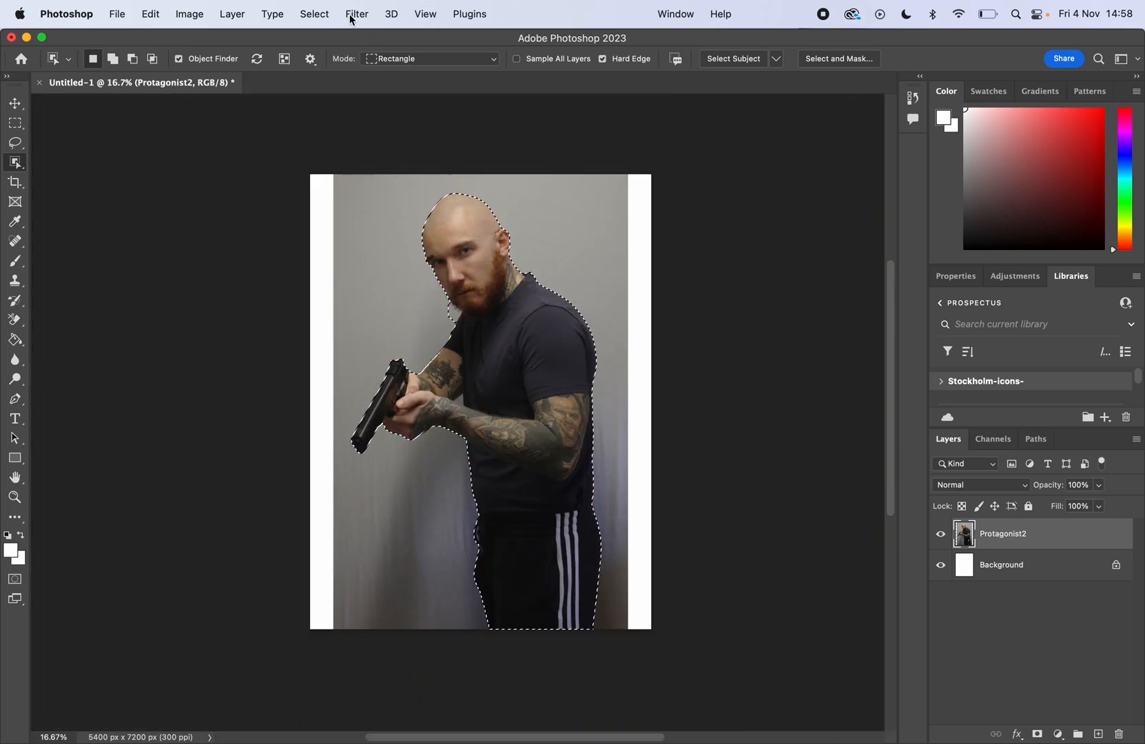
pyautogui.click(314, 15)
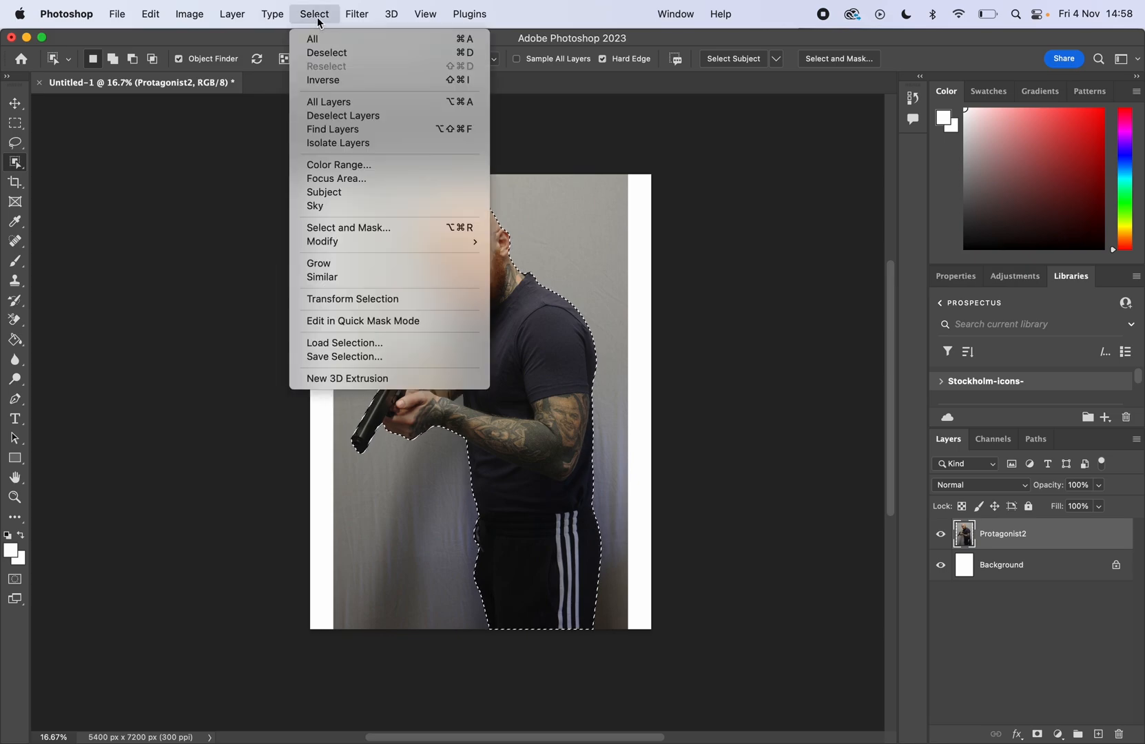
pyautogui.click(328, 81)
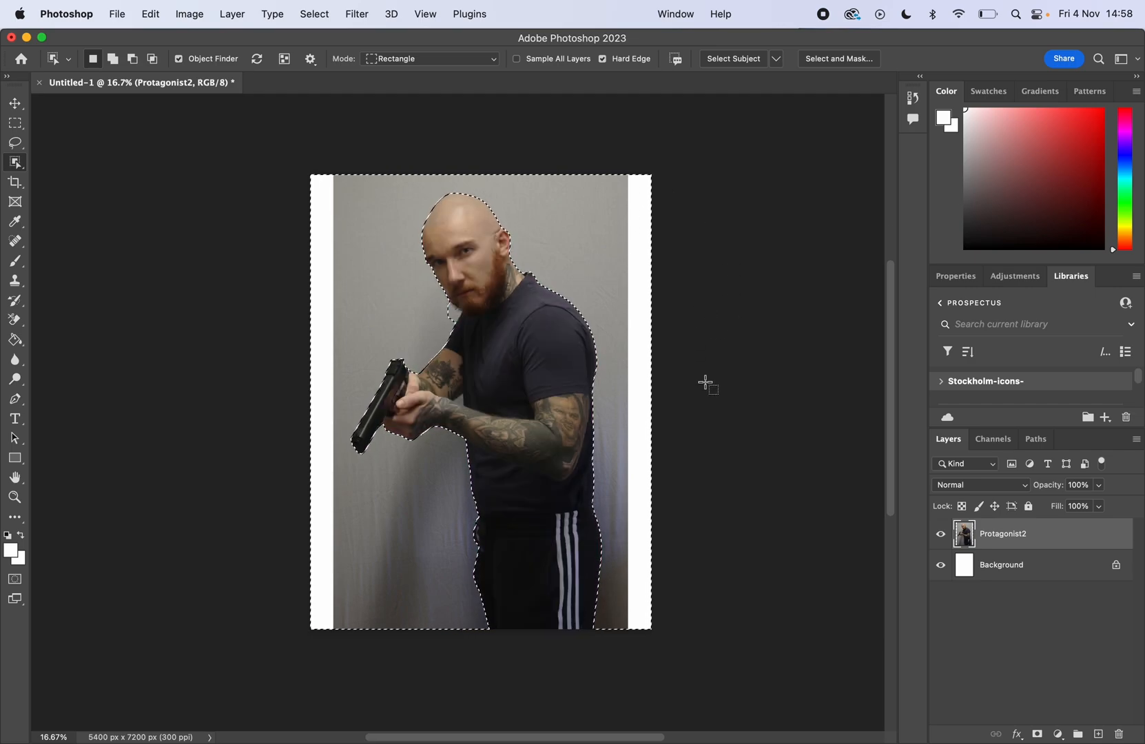
pyautogui.press('Delete')
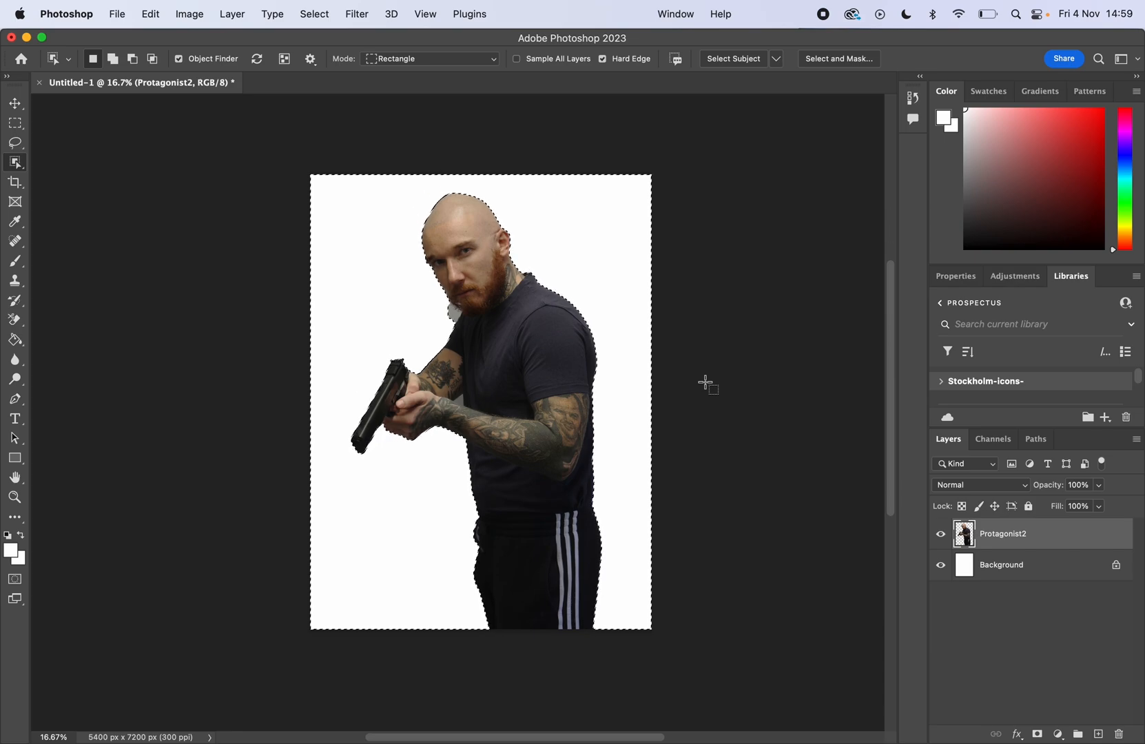
# - Deselect the cleared background and return to the Move tool
pyautogui.click(18, 128)
pyautogui.click(381, 289)
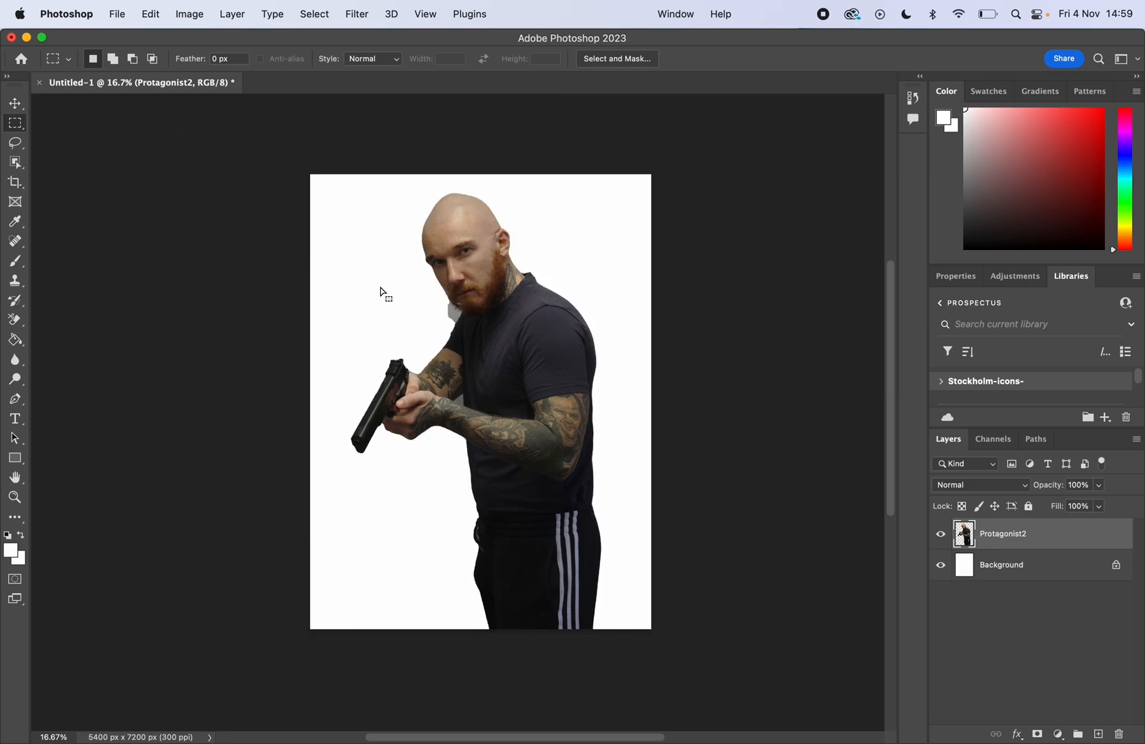
pyautogui.click(19, 111)
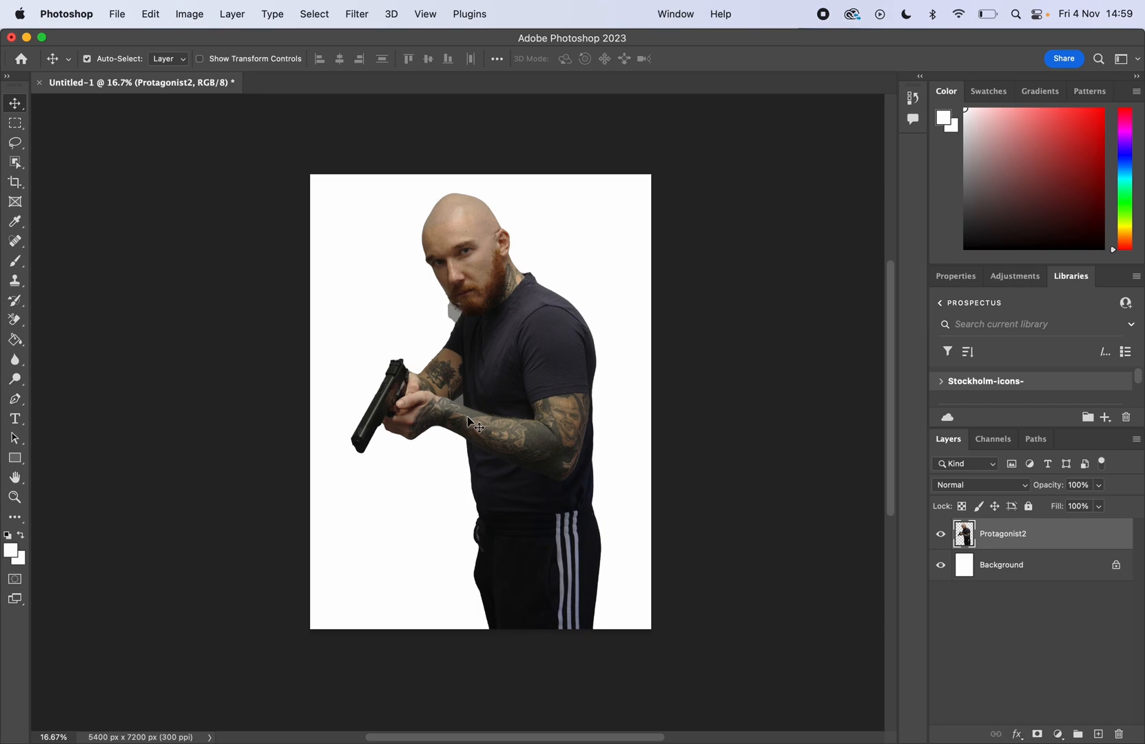
# - Try clearing a freehand Lasso area over the upper arm and chest, and undo the deletion
pyautogui.press('super+equal')
pyautogui.press('super+equal')
pyautogui.press('super+equal')
pyautogui.press('super+equal')
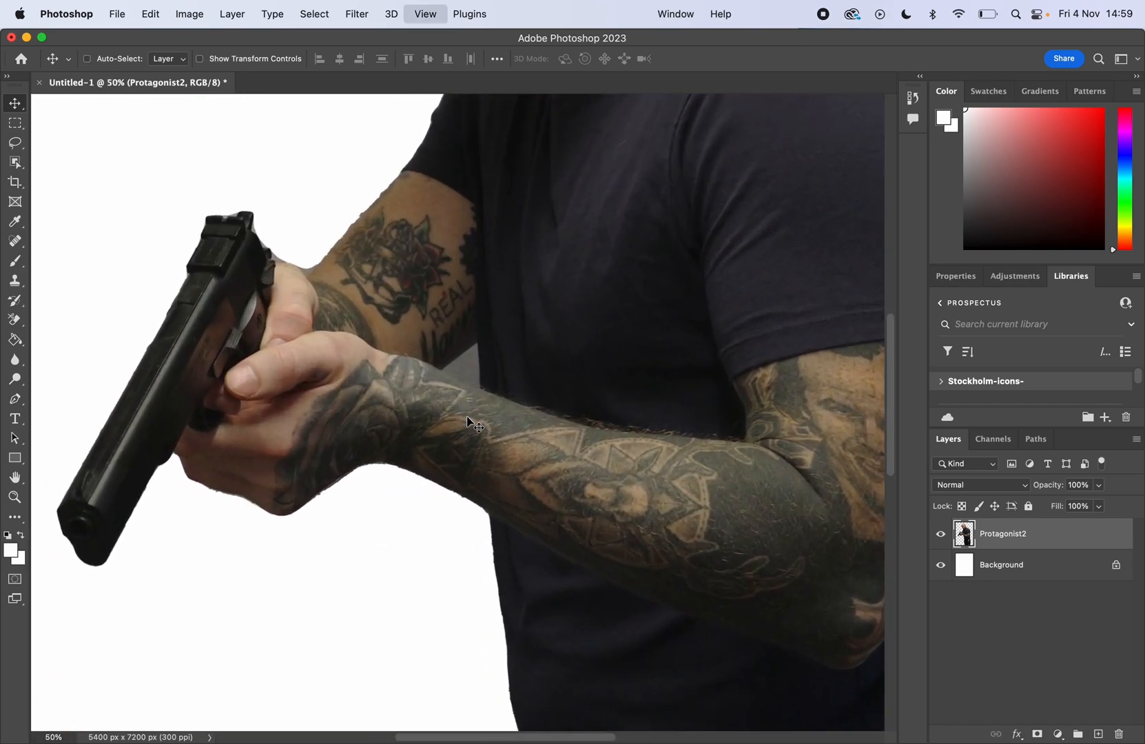
pyautogui.click(20, 147)
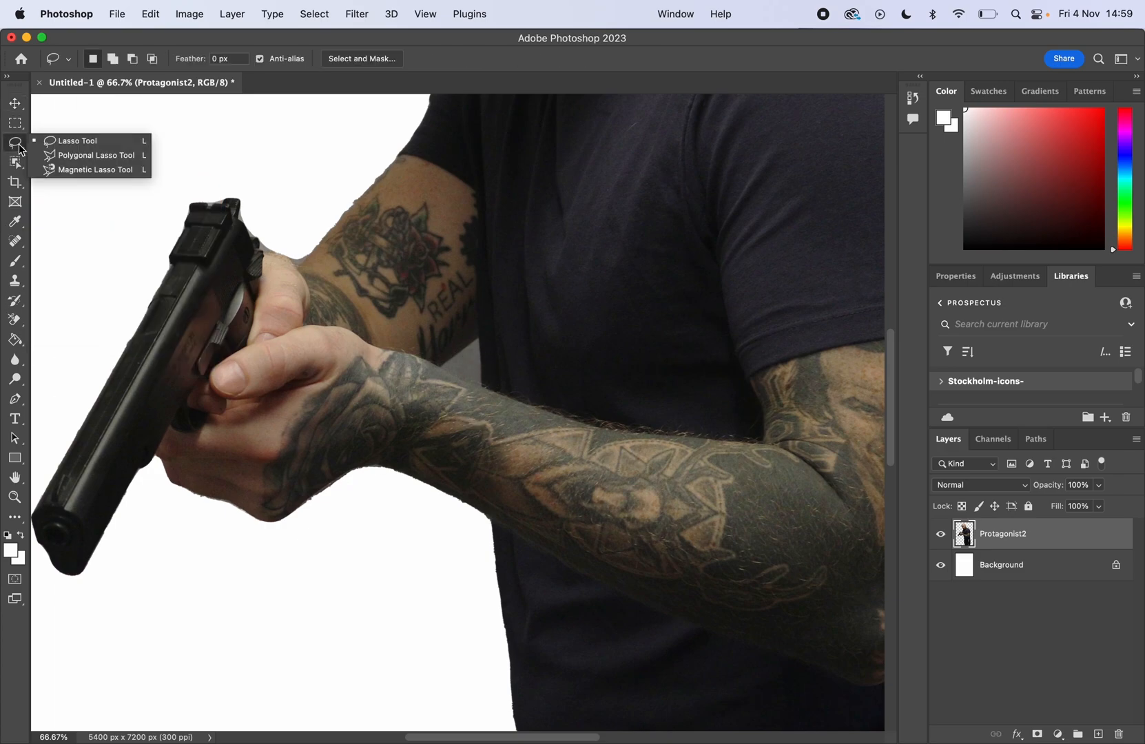
pyautogui.moveTo(521, 197)
pyautogui.mouseDown()
pyautogui.moveTo(553, 210)
pyautogui.moveTo(526, 314)
pyautogui.moveTo(458, 163)
pyautogui.moveTo(495, 162)
pyautogui.moveTo(518, 195)
pyautogui.mouseUp()
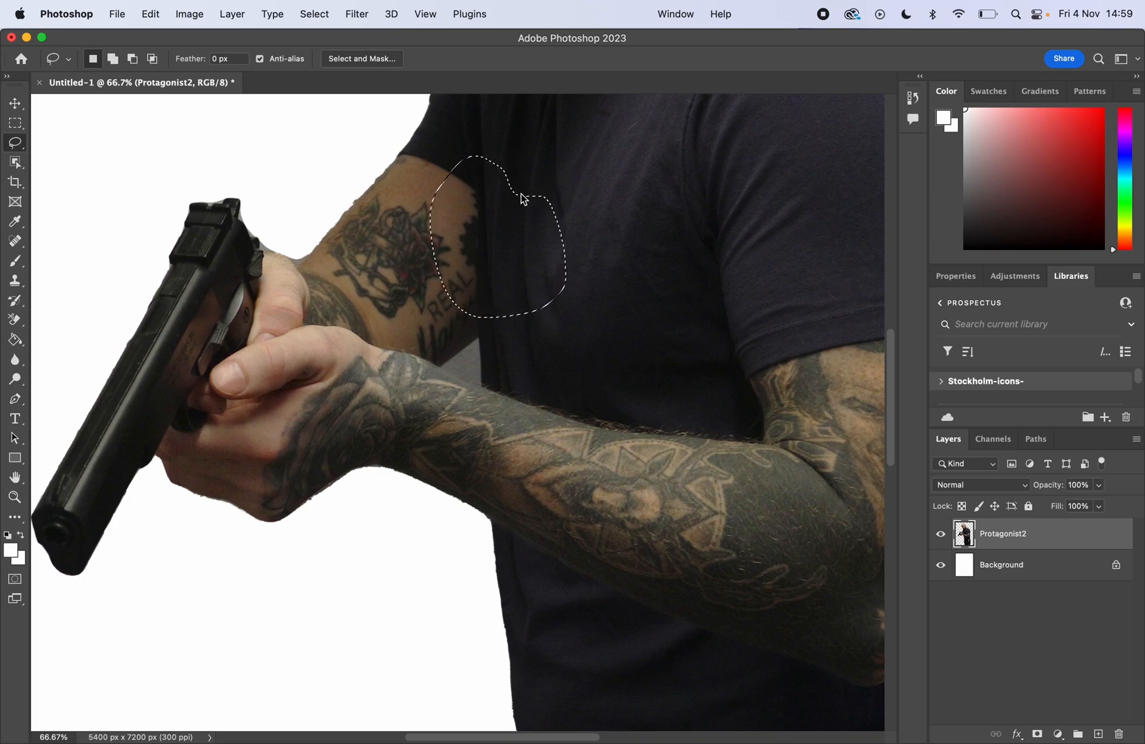
pyautogui.press('BackSpace')
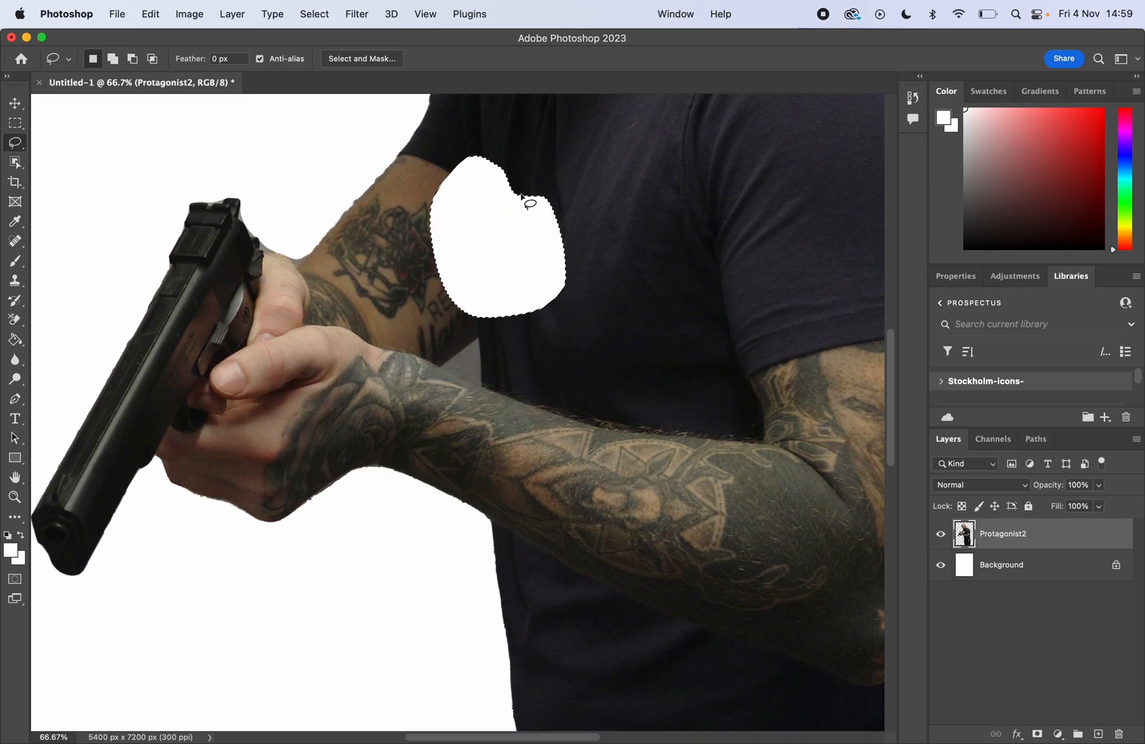
pyautogui.press('super+z')
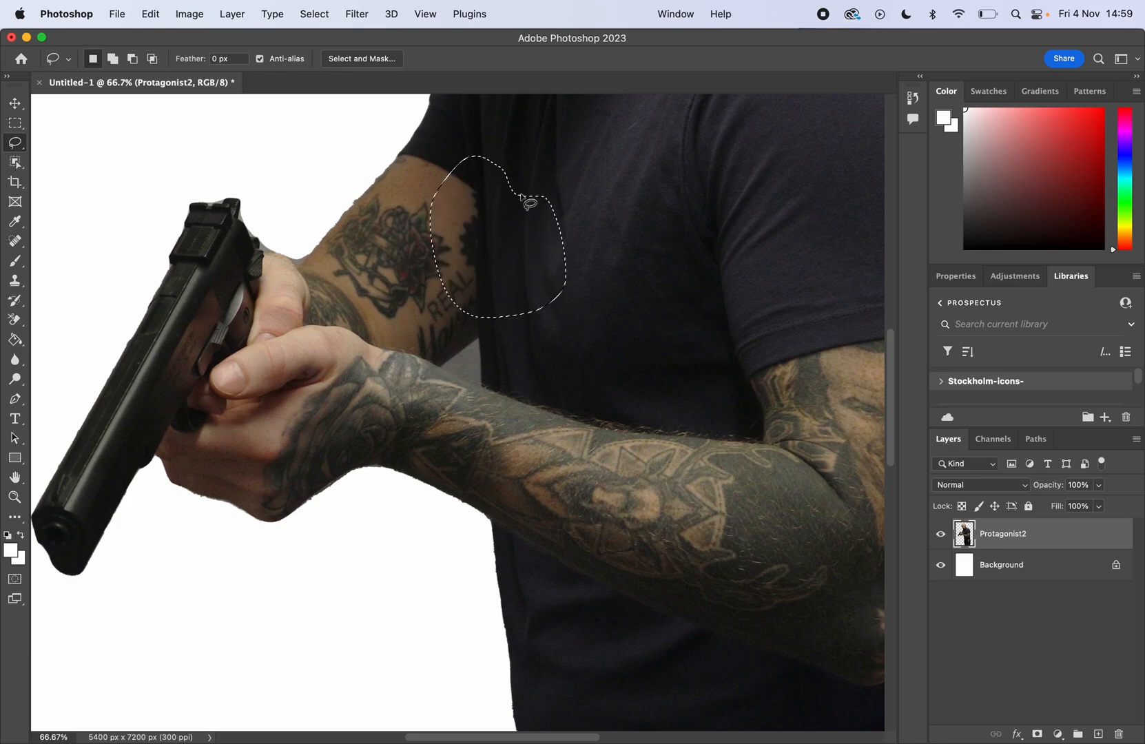
# - Outline the grey gap between the forearms and the shirt with the Polygonal Lasso tool and delete it
pyautogui.rightClick(19, 151)
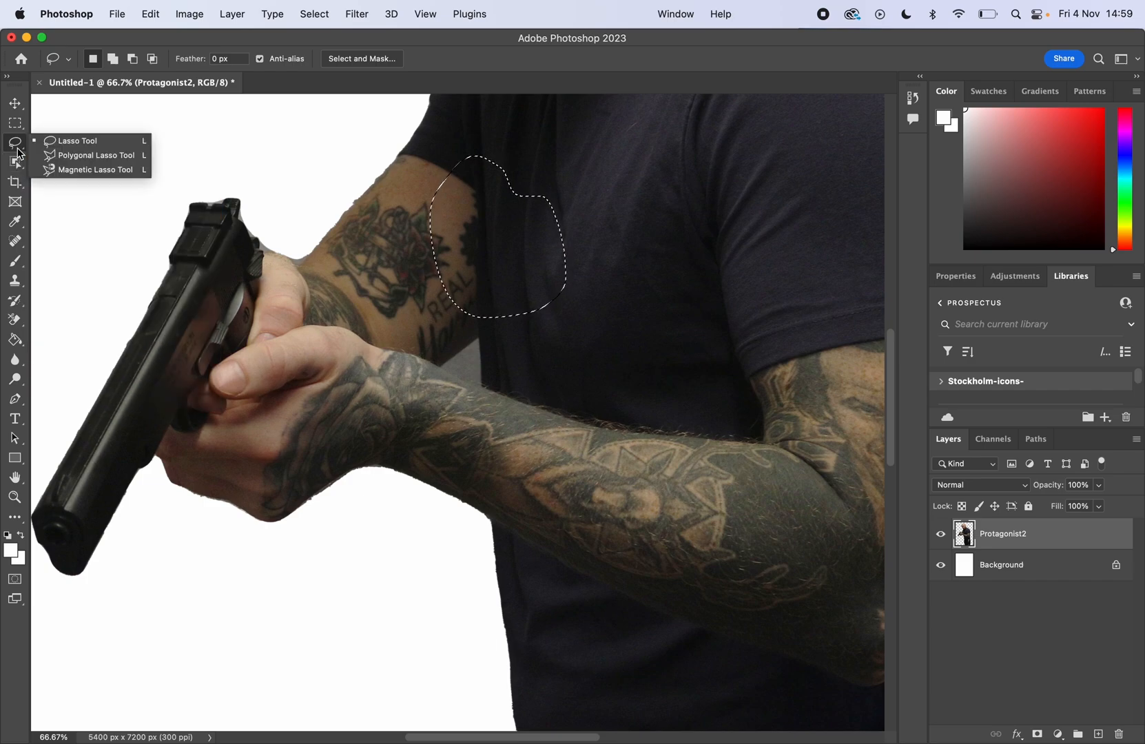
pyautogui.click(77, 153)
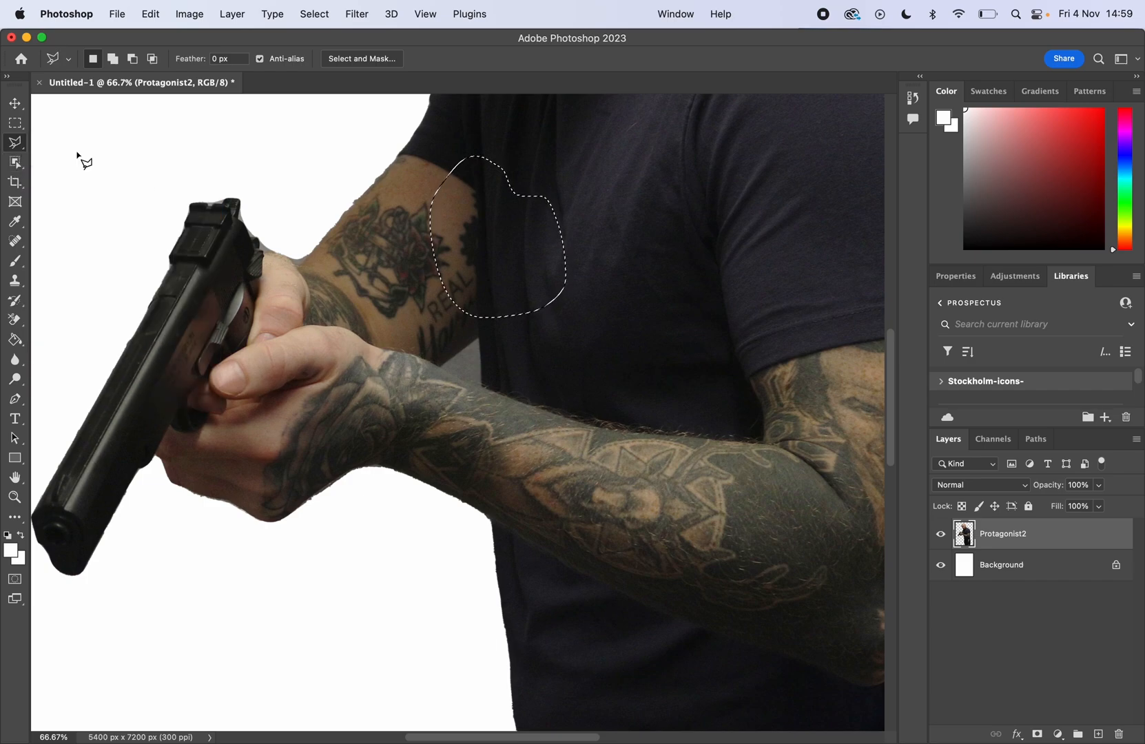
pyautogui.click(479, 338)
pyautogui.click(482, 389)
pyautogui.press('Delete')
pyautogui.click(15, 124)
# - Activate the Eraser tool for the leftover grey background patch beneath the beard
pyautogui.scroll(10, 710, 236)
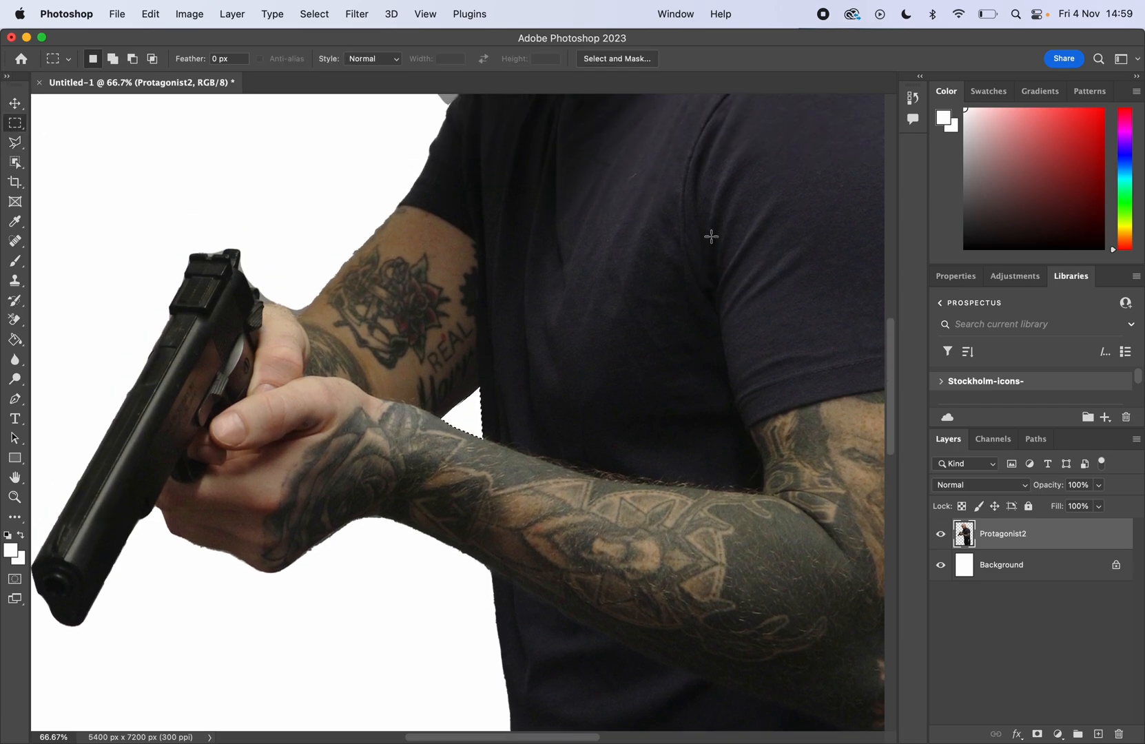
pyautogui.scroll(-2, 710, 237)
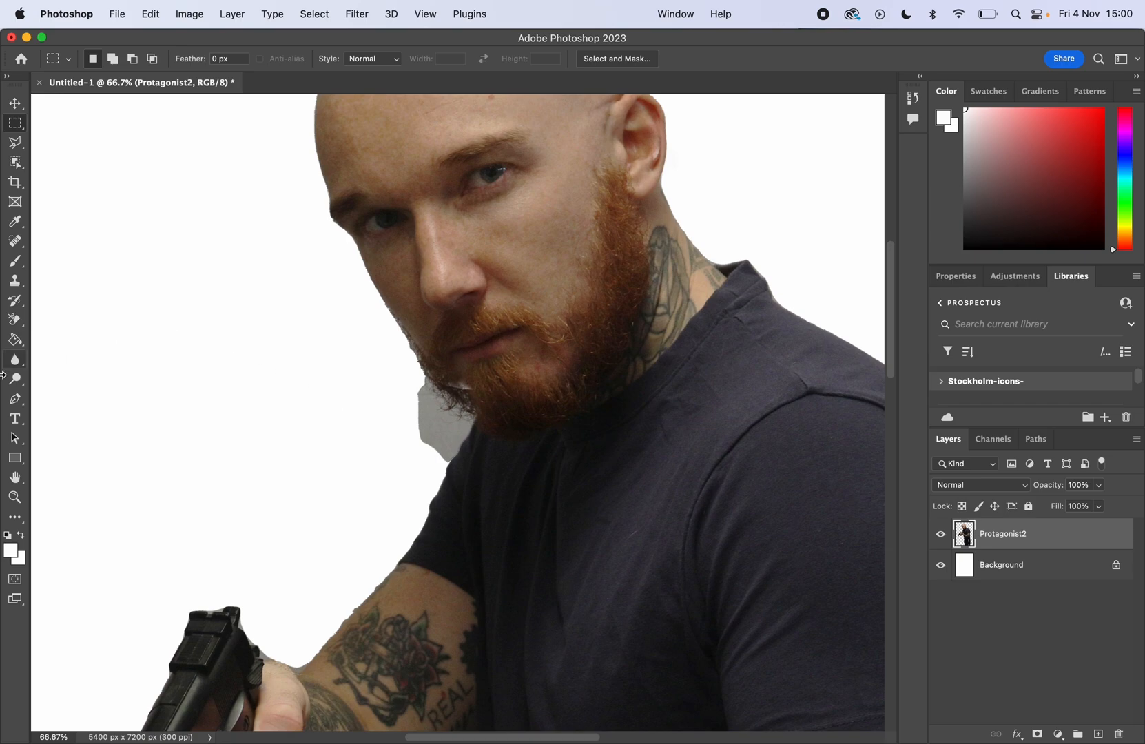
pyautogui.scroll(-5, 37, 363)
pyautogui.press('e')
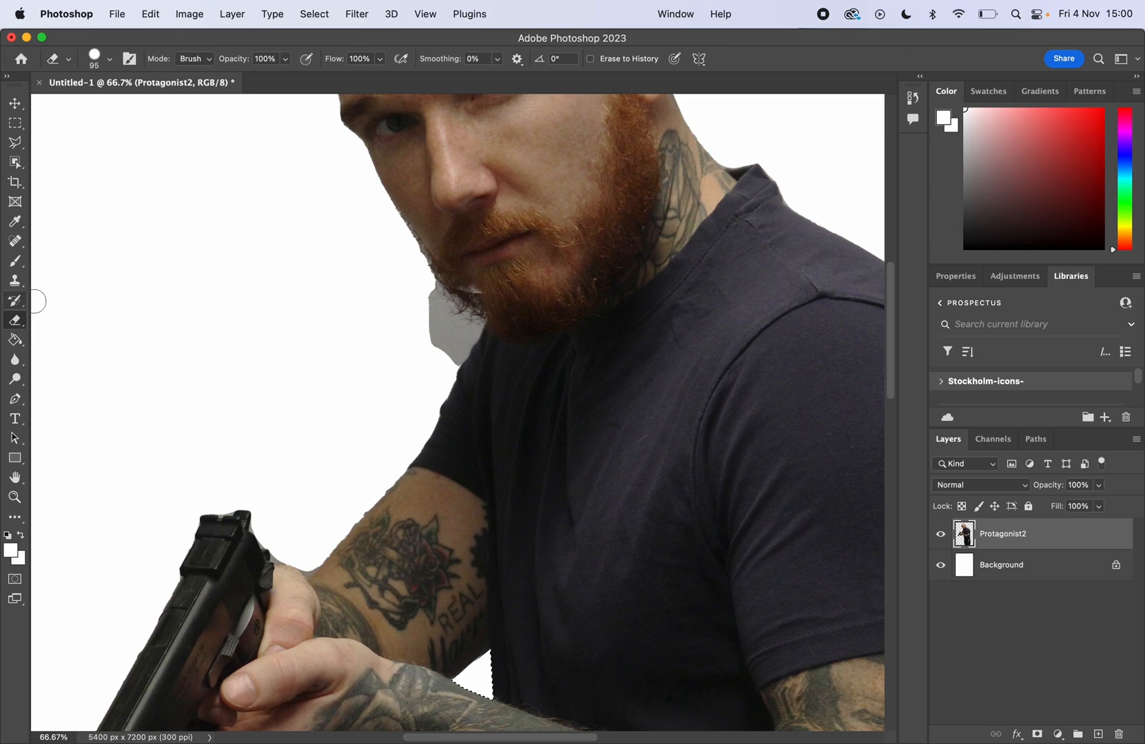
pyautogui.click(15, 162)
pyautogui.click(15, 142)
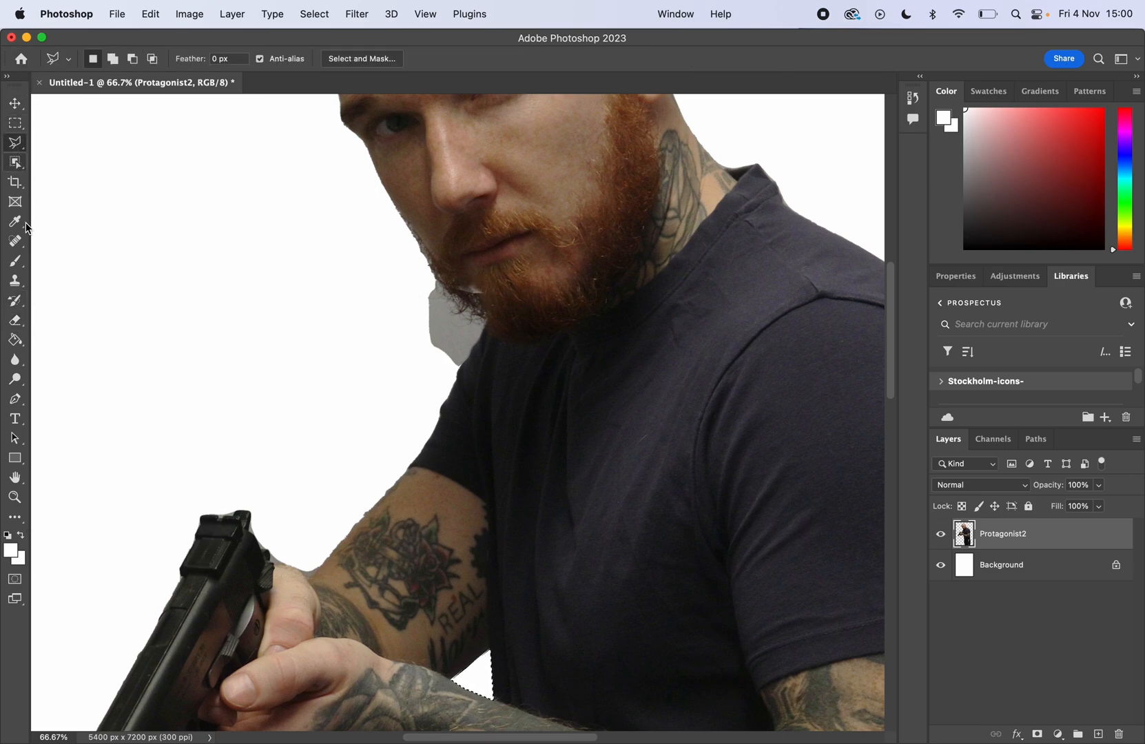
pyautogui.click(17, 322)
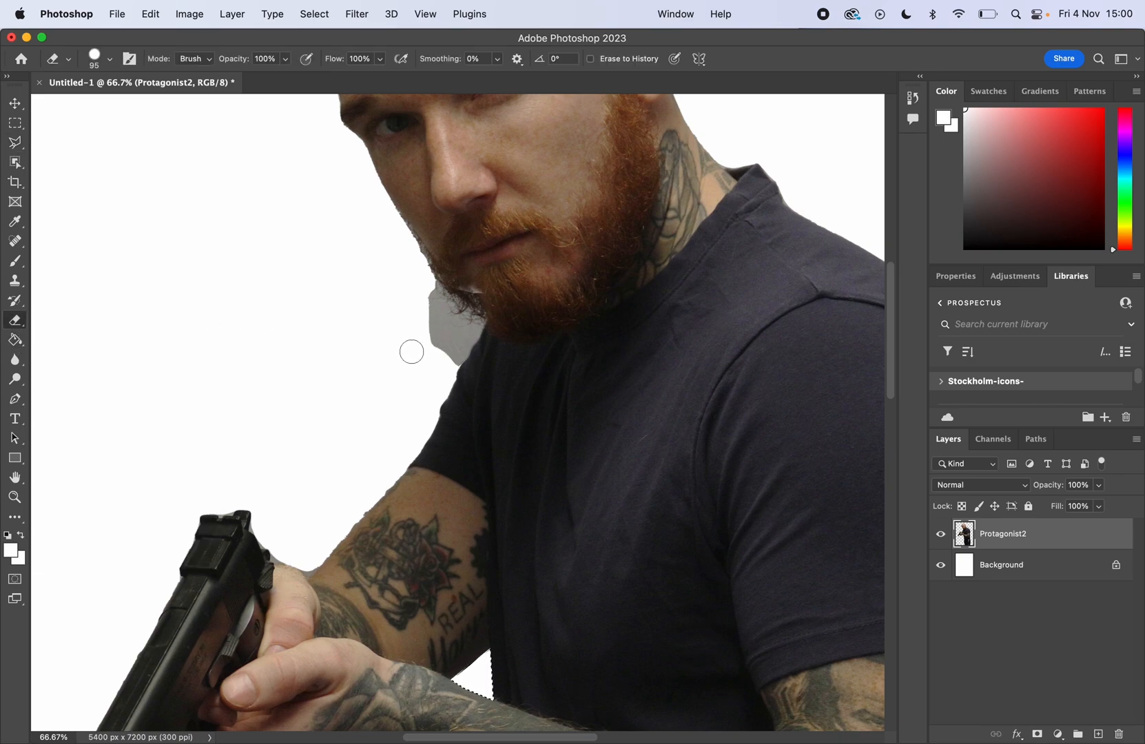
# - Deselect the cleared gap between the forearms and the shirt using the Rectangular Marquee tool
pyautogui.scroll(-2, 460, 658)
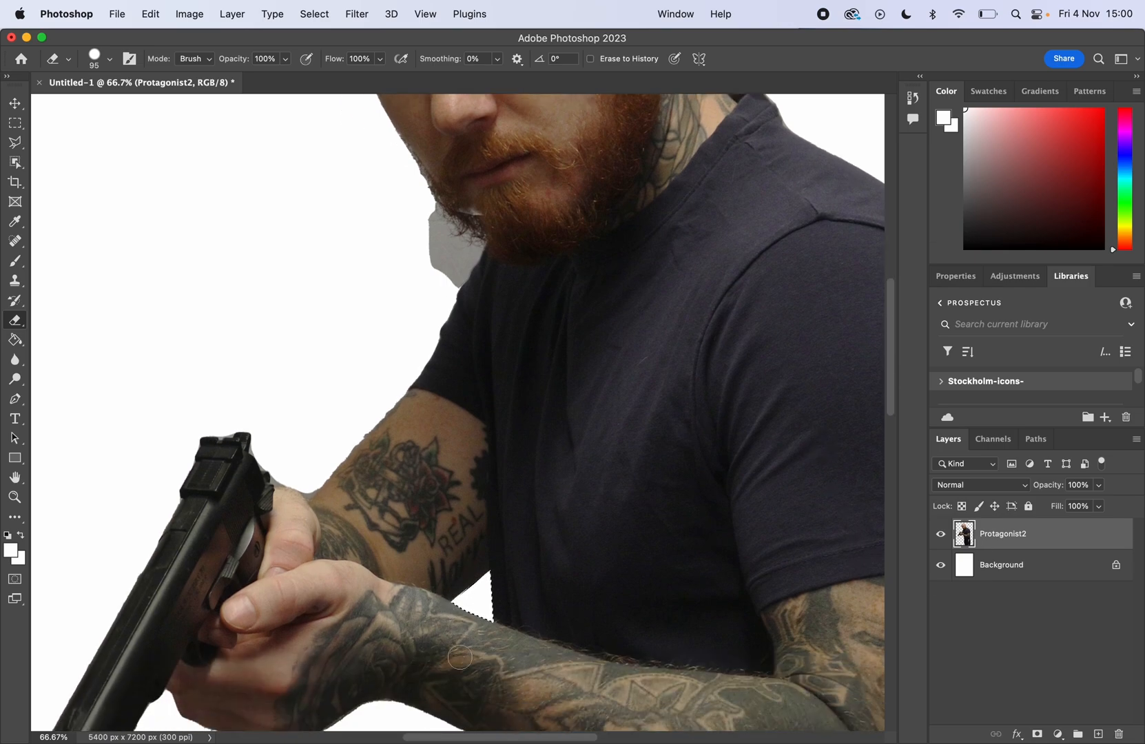
pyautogui.press('m')
pyautogui.click(430, 503)
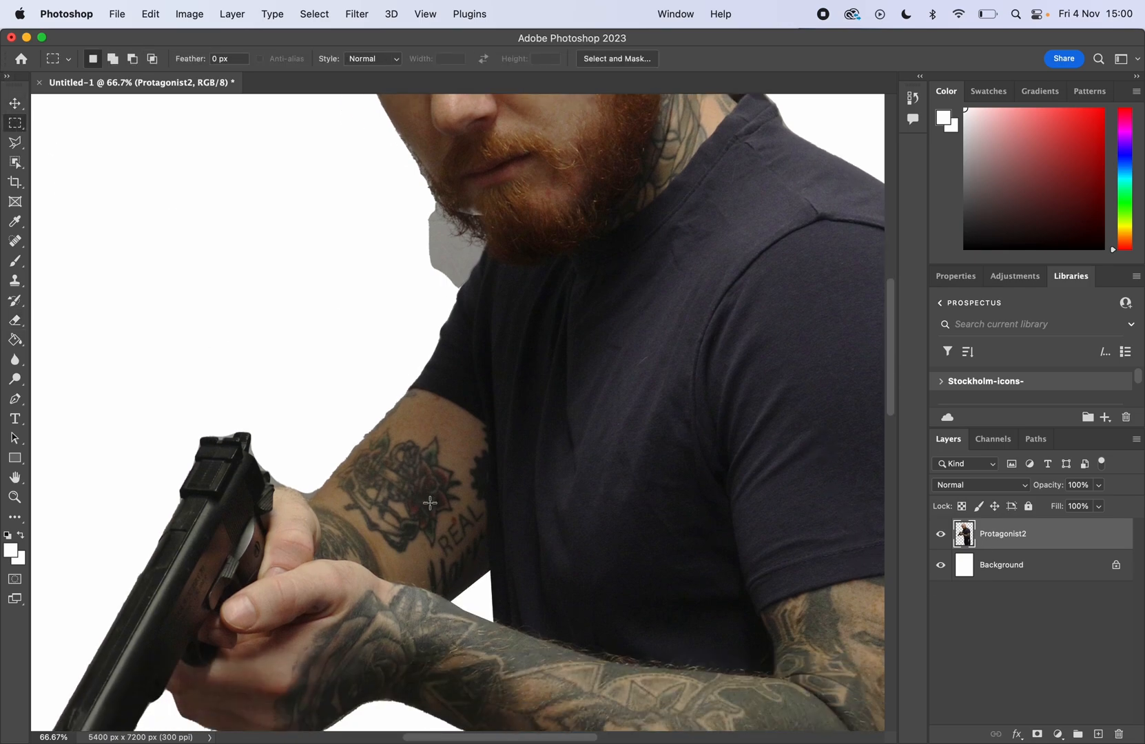
# - Try erasing the grey patch beneath the beard with the 95 px Eraser, and undo the stroke
pyautogui.click(15, 320)
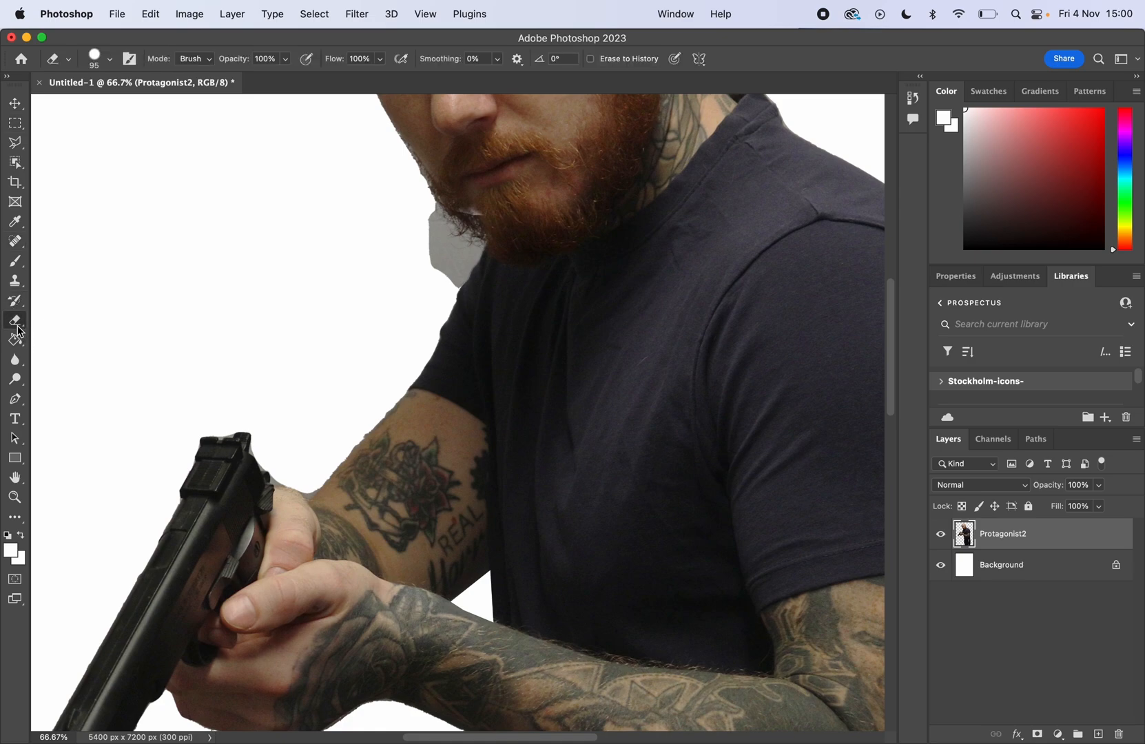
pyautogui.click(436, 258)
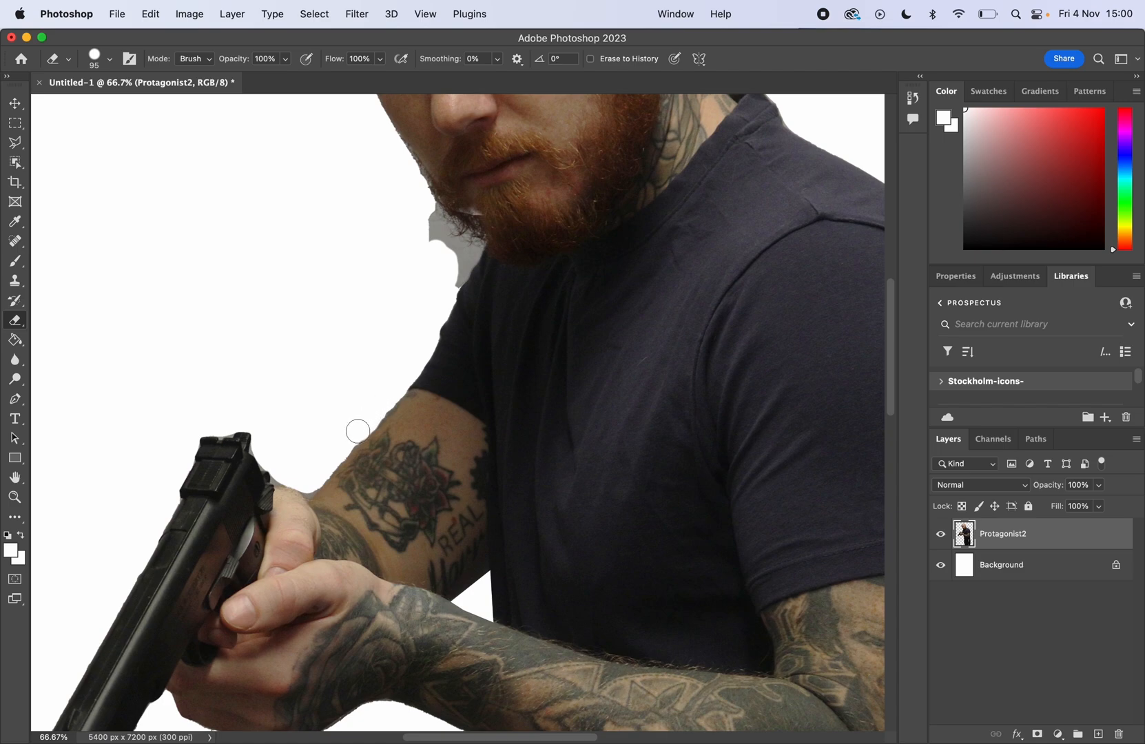
pyautogui.press('super+z')
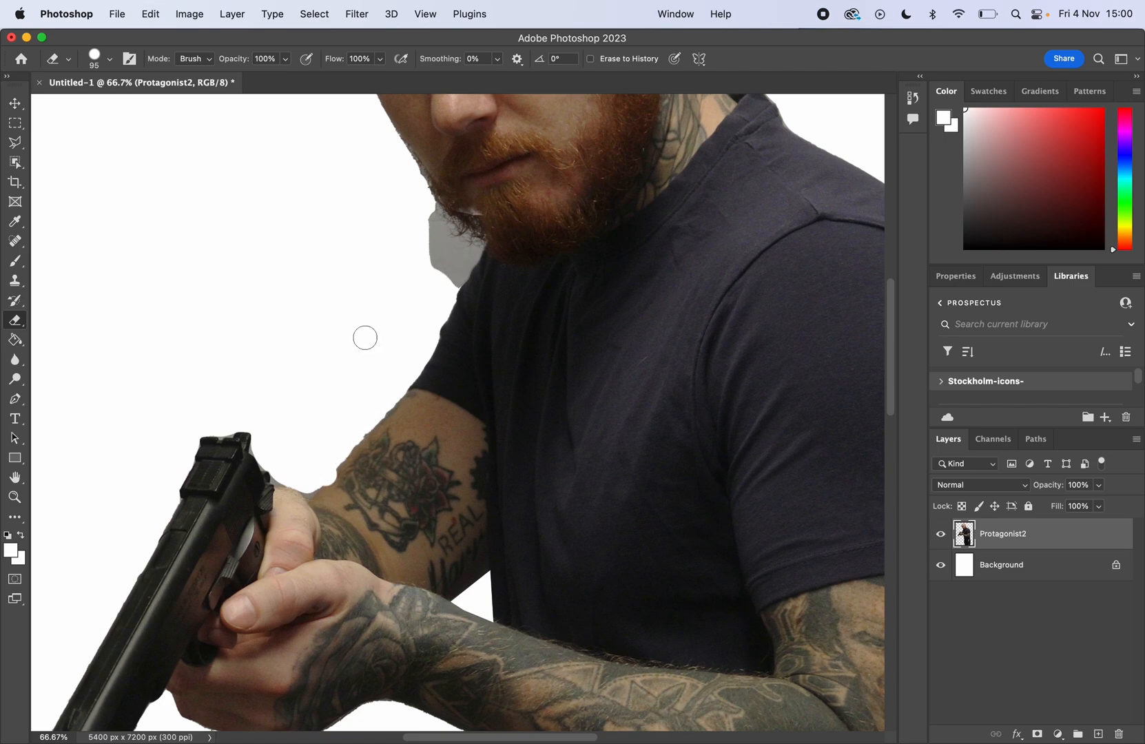
pyautogui.press('super+z')
# - Reduce the Eraser to 65 px with a soft edge and erase along the outer edge of the grey patch beneath the beard
pyautogui.click(110, 62)
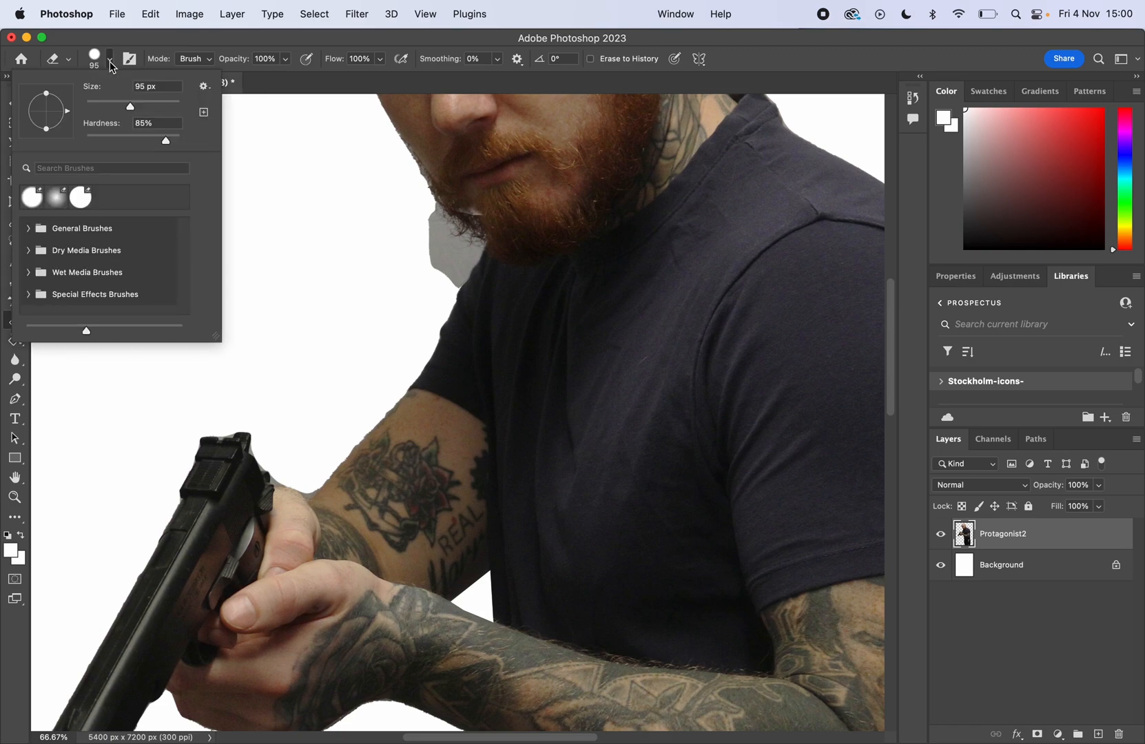
pyautogui.click(132, 109)
pyautogui.click(116, 104)
pyautogui.moveTo(151, 140); pyautogui.dragTo(64, 144)
pyautogui.click(425, 267)
pyautogui.moveTo(428, 268)
pyautogui.mouseDown()
pyautogui.moveTo(423, 245)
pyautogui.moveTo(438, 278)
pyautogui.moveTo(425, 237)
pyautogui.moveTo(452, 292)
pyautogui.moveTo(438, 261)
pyautogui.mouseUp()
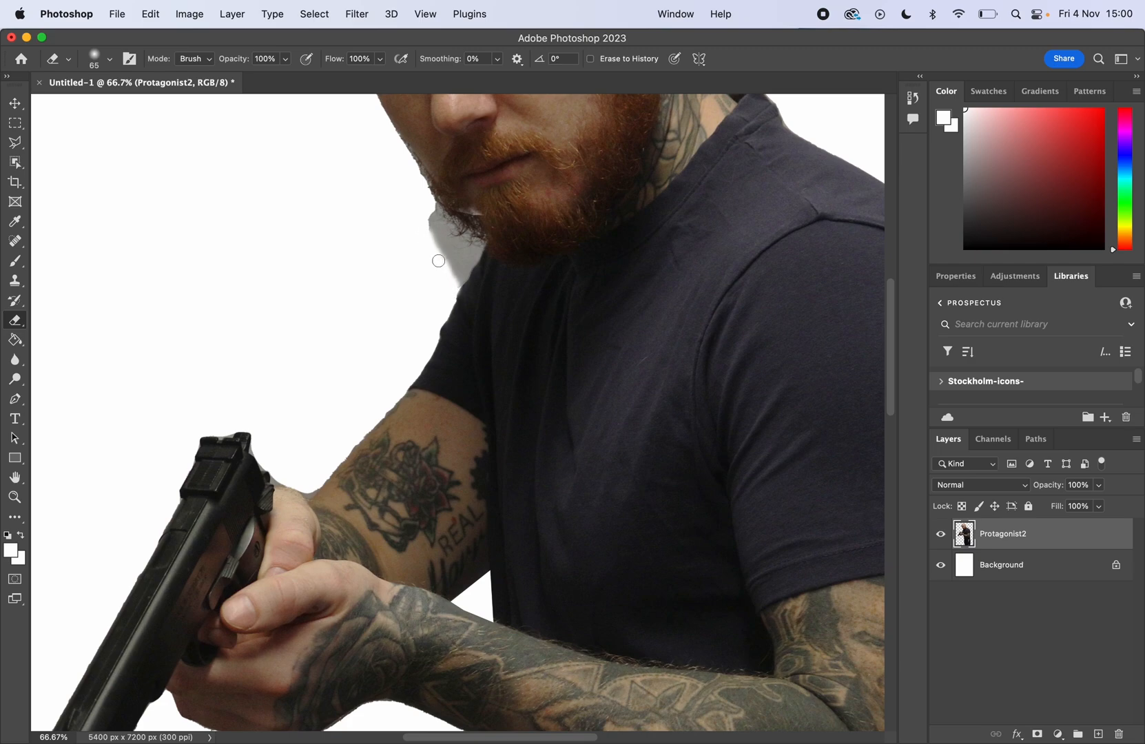
# - Raise the Eraser's hardness and erase more of the grey patch between the beard and the shoulder
pyautogui.click(111, 61)
pyautogui.click(171, 139)
pyautogui.moveTo(424, 231); pyautogui.dragTo(440, 290)
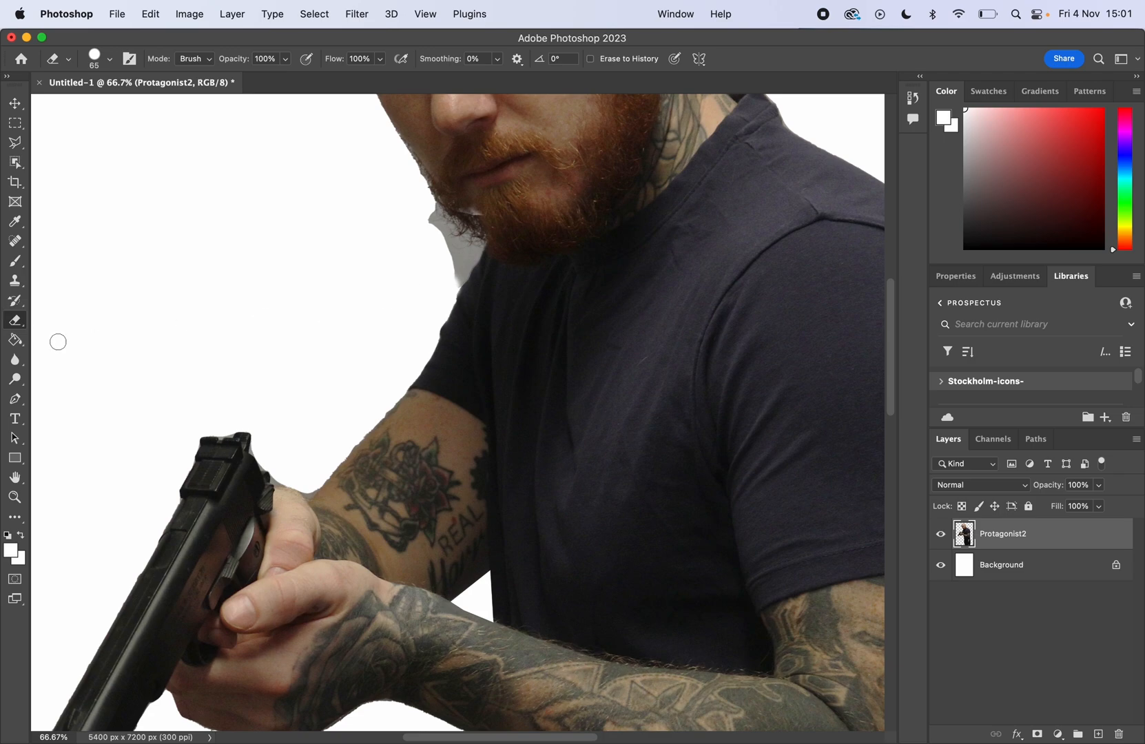
# - Remove the grey patch beneath the beard with the Background Eraser at 17% tolerance, and clean up its remnants with the regular Eraser
pyautogui.click(26, 326)
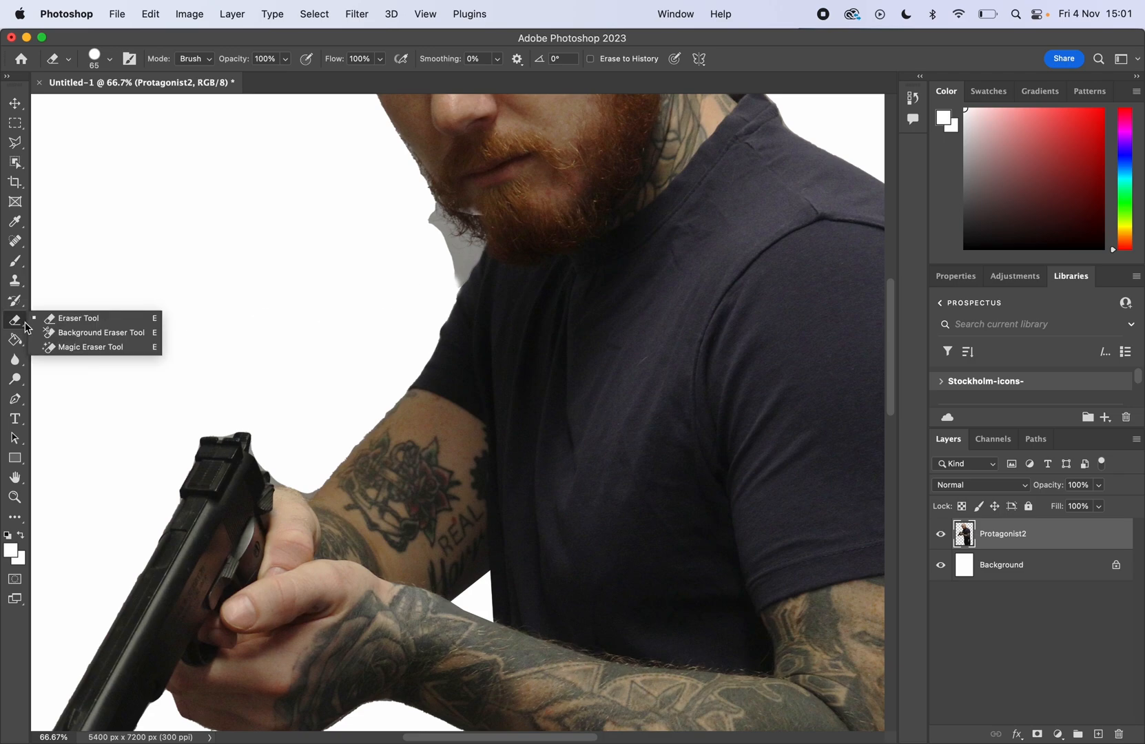
pyautogui.click(80, 338)
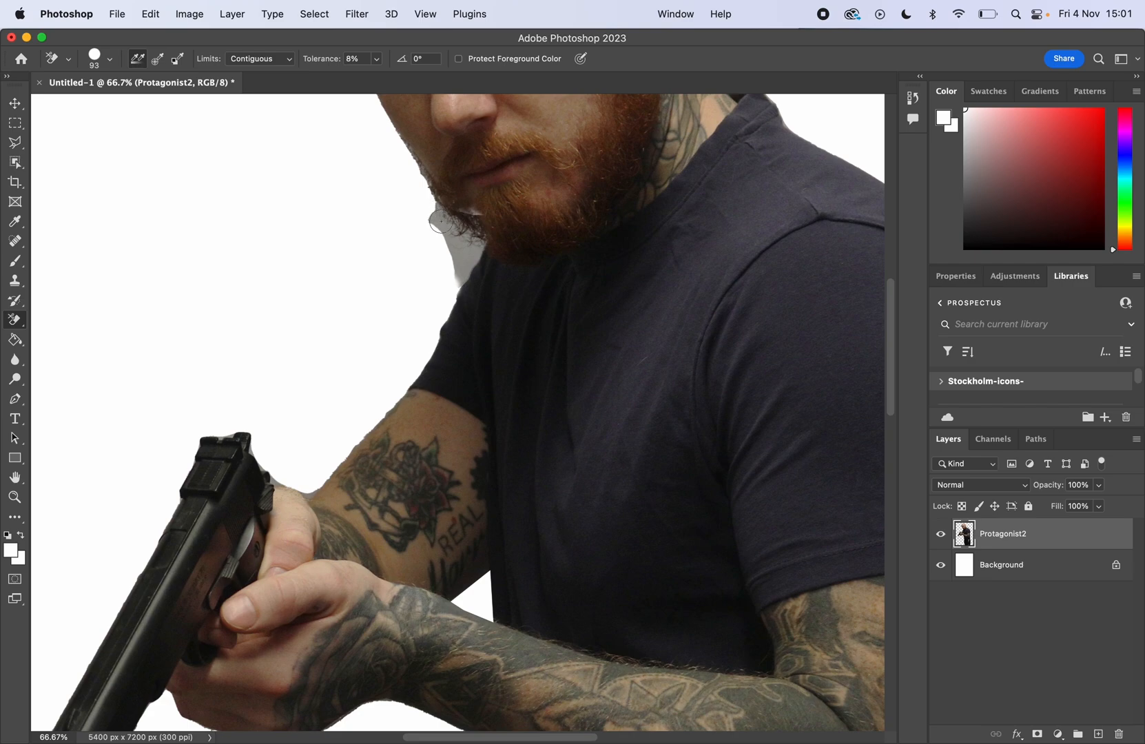
pyautogui.moveTo(331, 60); pyautogui.dragTo(338, 64)
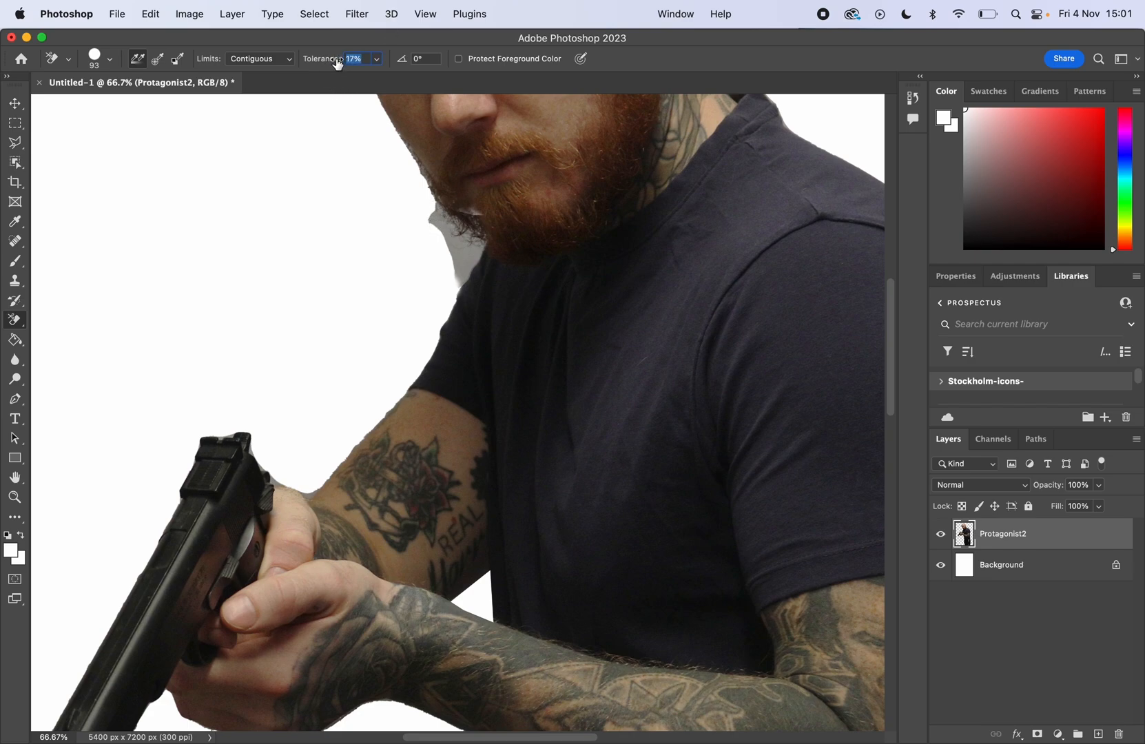
pyautogui.click(438, 223)
pyautogui.moveTo(438, 224); pyautogui.dragTo(468, 241)
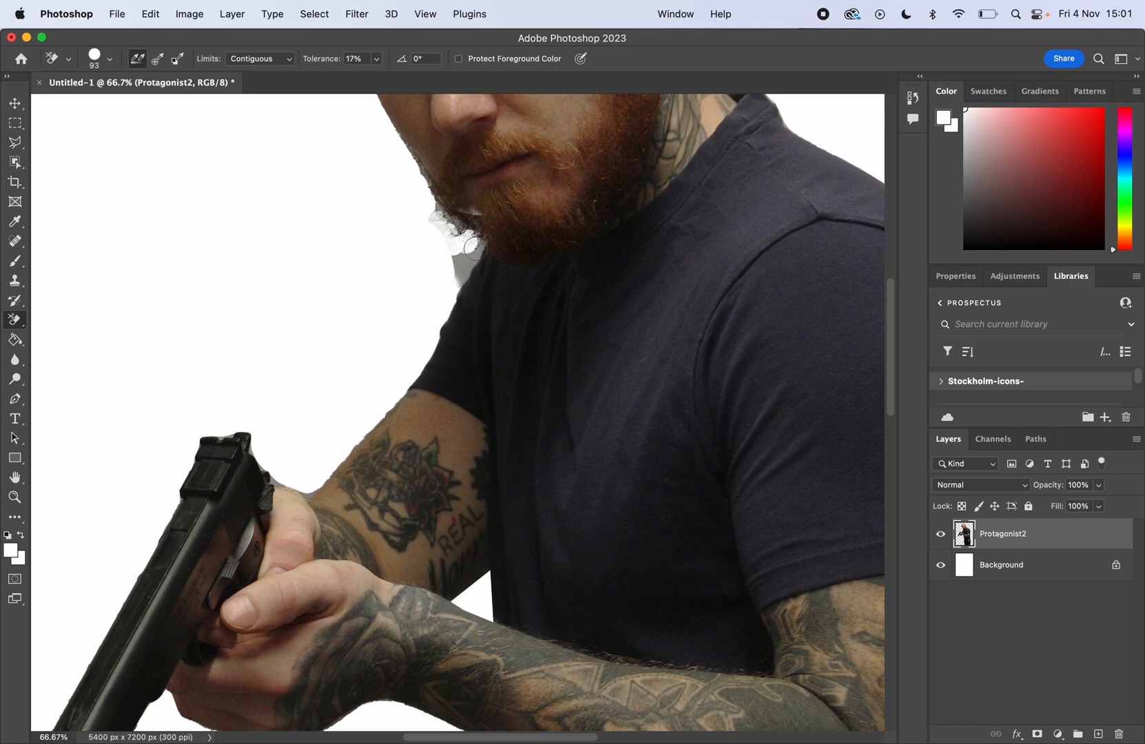
pyautogui.moveTo(475, 251)
pyautogui.mouseDown()
pyautogui.moveTo(440, 255)
pyautogui.moveTo(438, 209)
pyautogui.moveTo(449, 264)
pyautogui.moveTo(460, 224)
pyautogui.moveTo(451, 290)
pyautogui.moveTo(471, 267)
pyautogui.mouseUp()
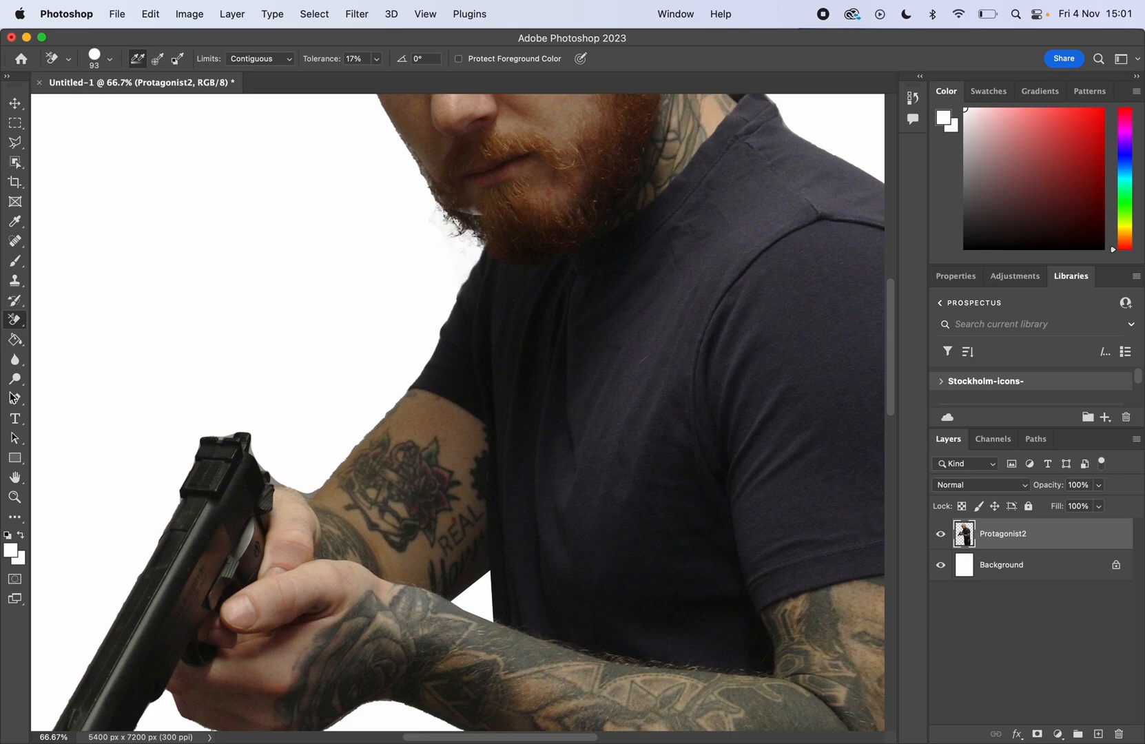
pyautogui.moveTo(16, 330); pyautogui.dragTo(64, 317)
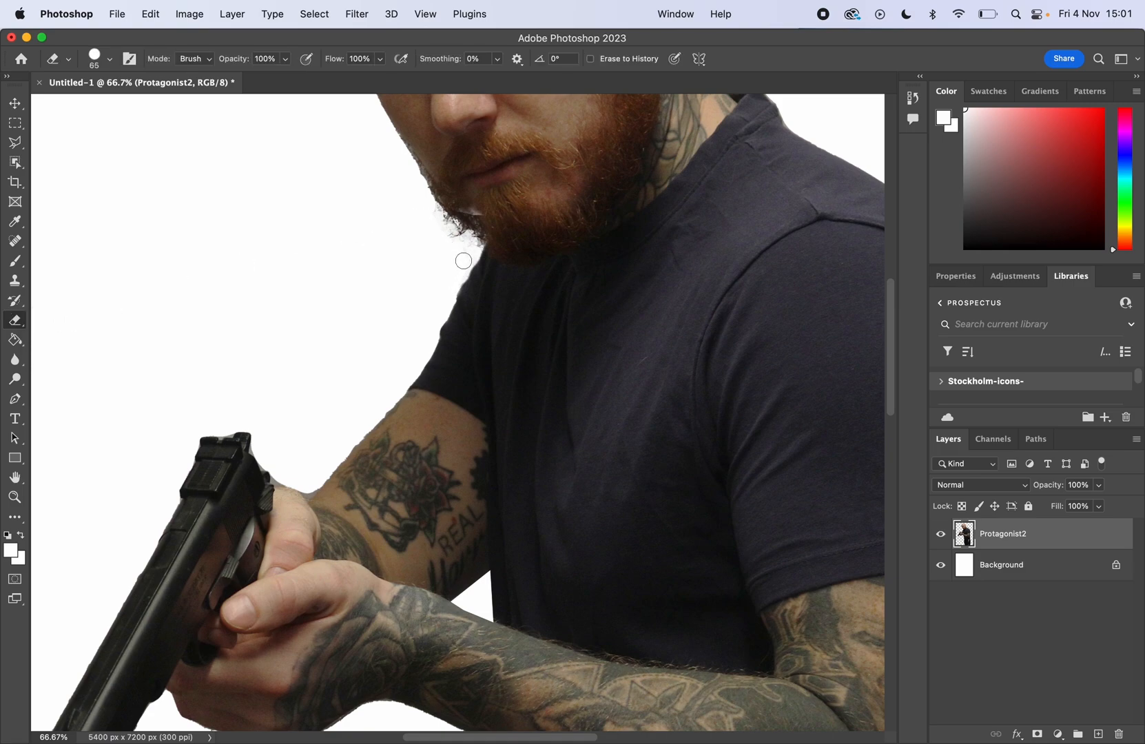
pyautogui.click(453, 287)
# - Inspect the protagonist cutout from the head down to the trousers for leftover background
pyautogui.scroll(-1, 297, 366)
pyautogui.scroll(10, 296, 366)
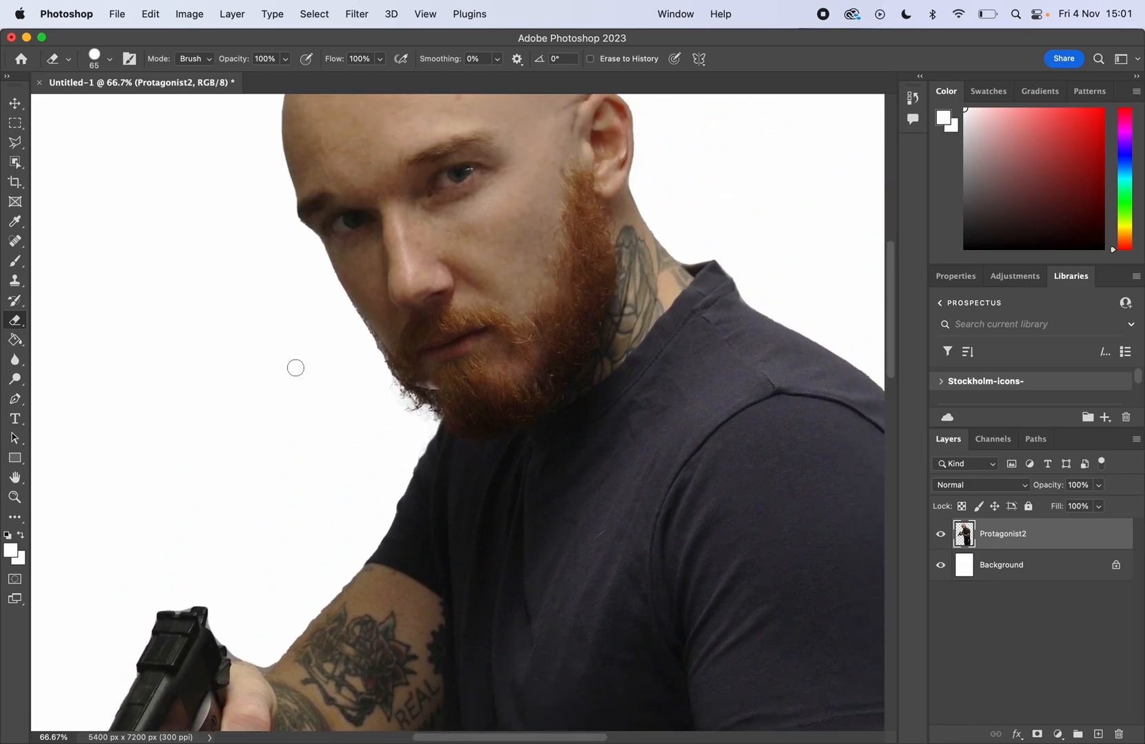
pyautogui.scroll(2, 295, 367)
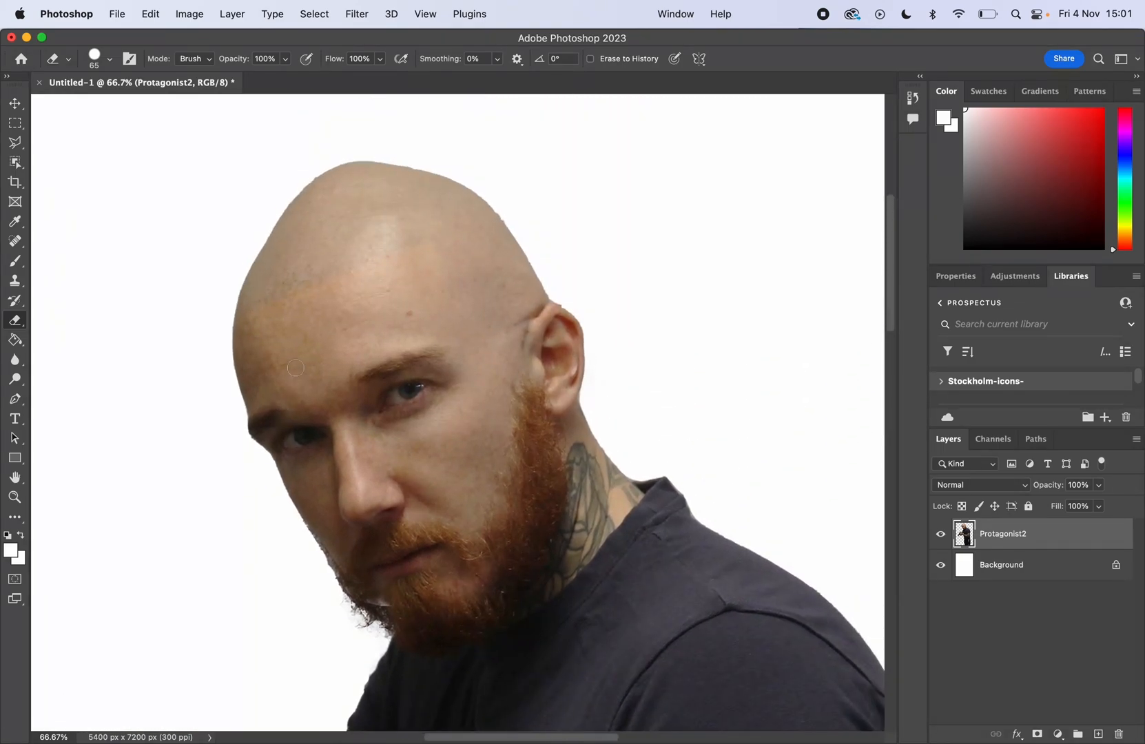
pyautogui.press('super+minus')
pyautogui.press('super+minus')
pyautogui.press('super+minus')
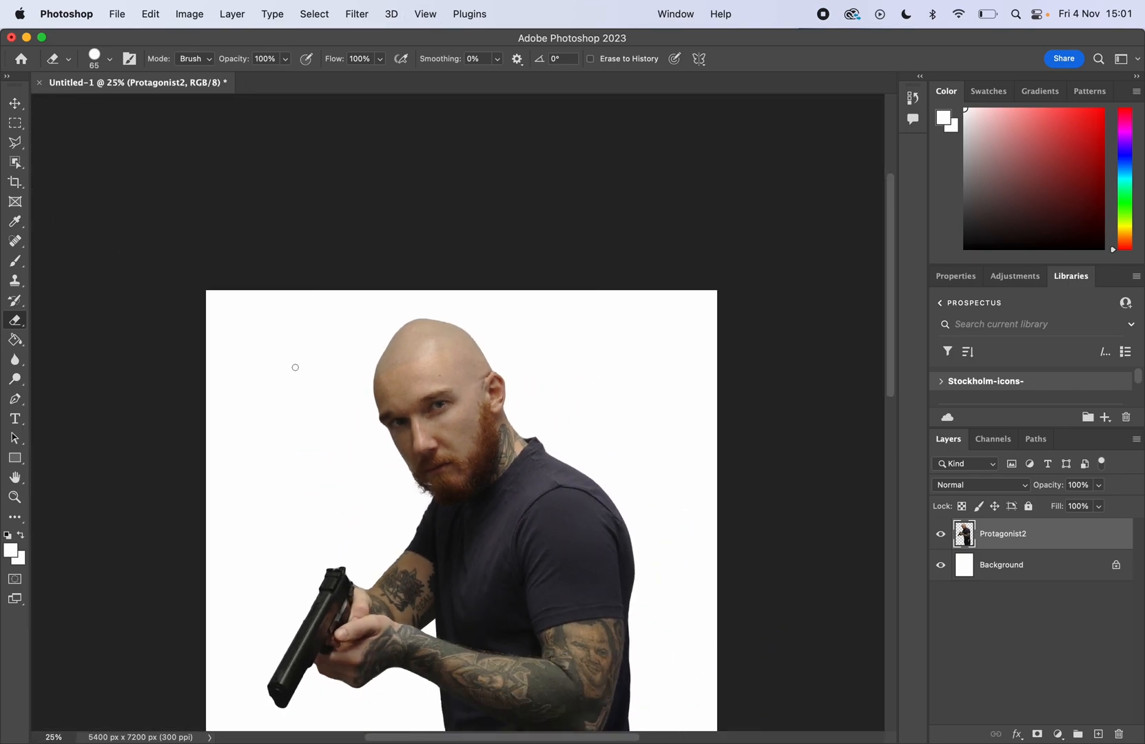
pyautogui.scroll(-5, 296, 367)
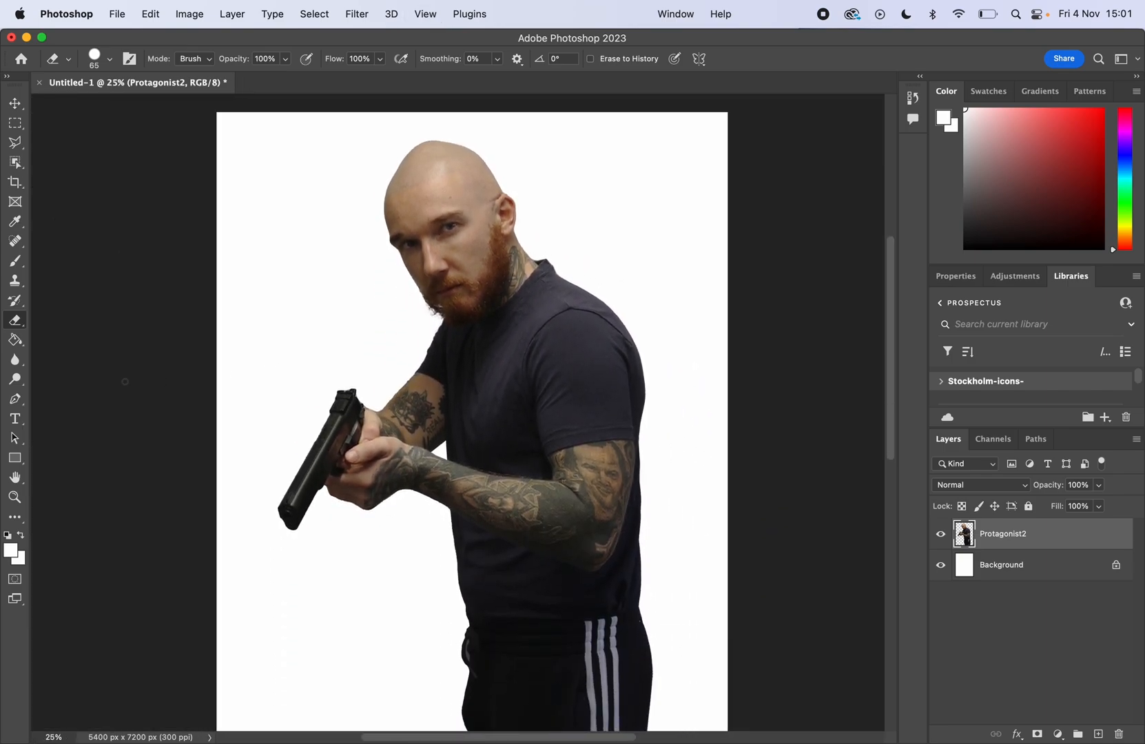
pyautogui.scroll(-2, 672, 582)
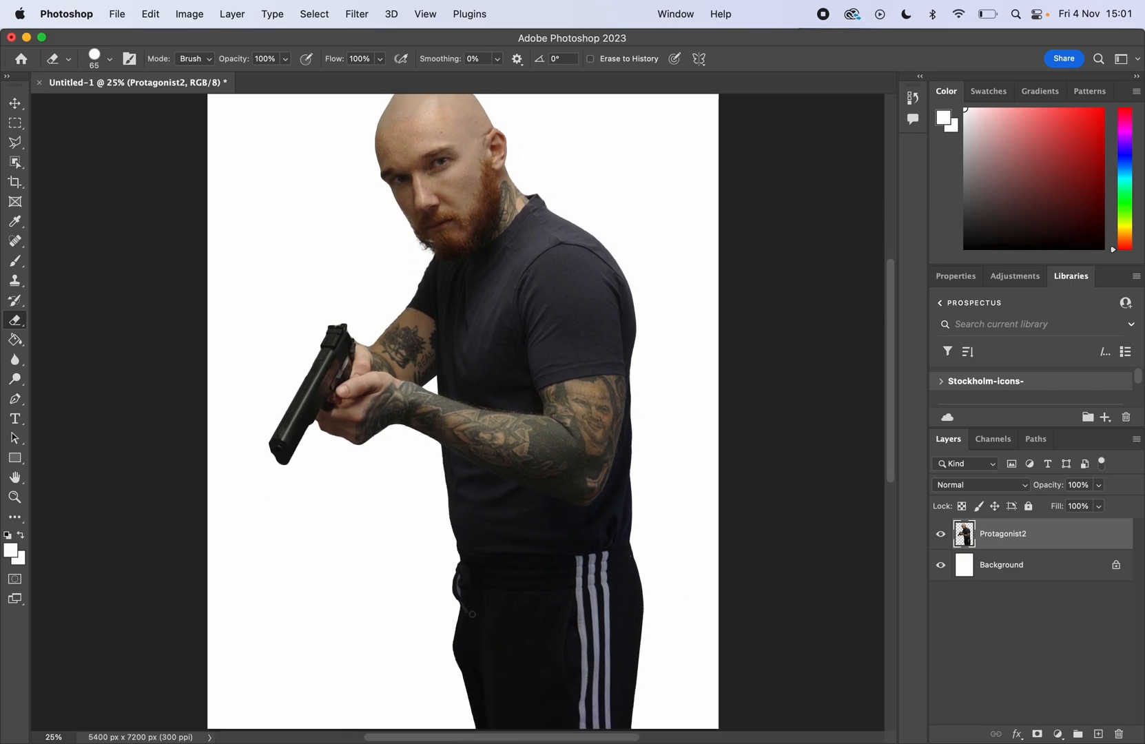
# - Select the grey area inside the trouser drawstring loop with the Magic Wand tool, delete it, and switch to the Rectangular Marquee tool
pyautogui.click(16, 162)
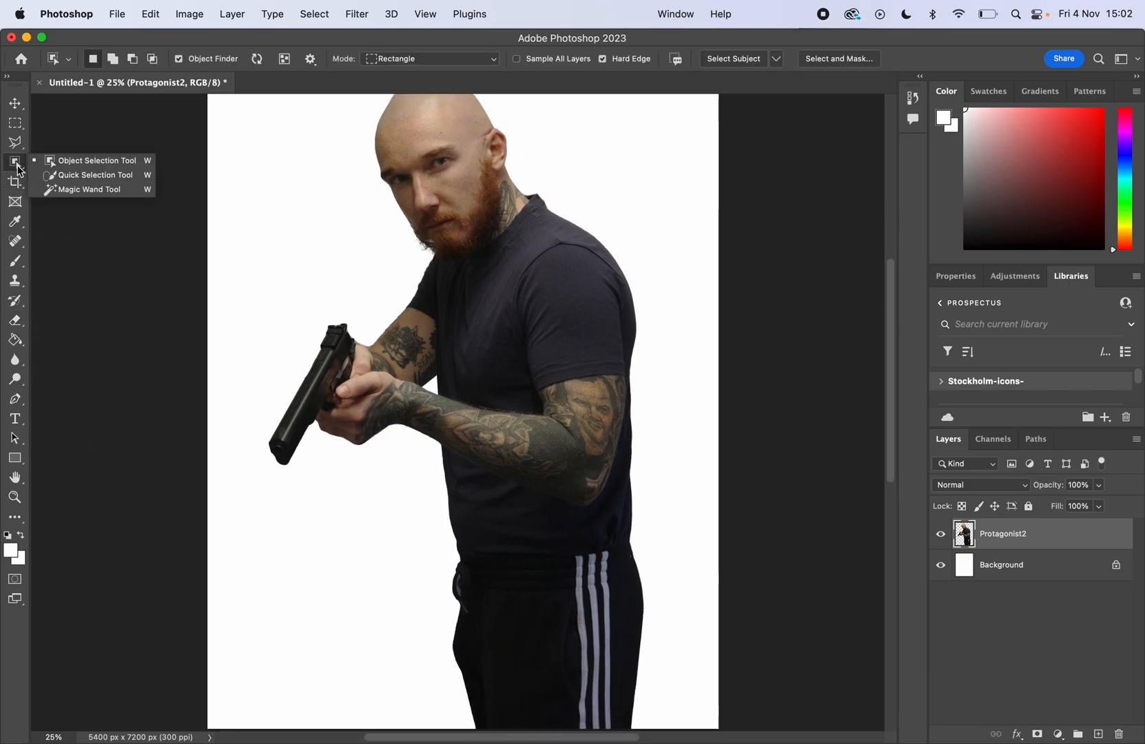
pyautogui.click(70, 190)
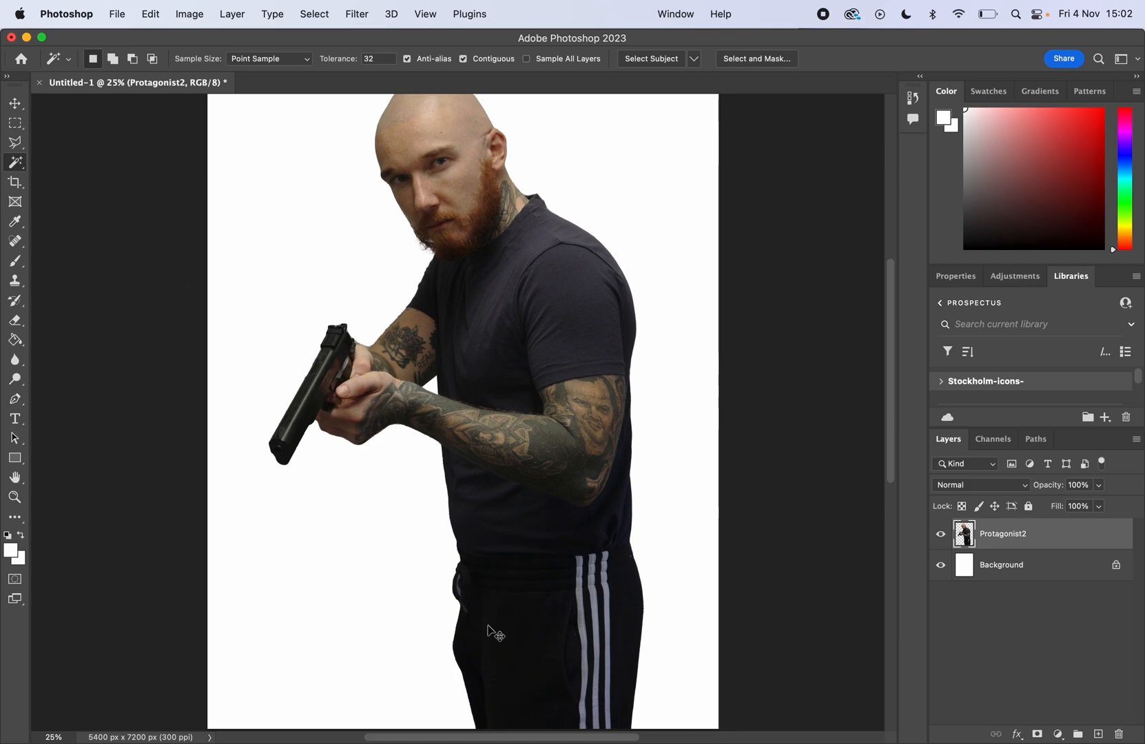
pyautogui.press('super+equal')
pyautogui.press('super+equal')
pyautogui.press('super+equal')
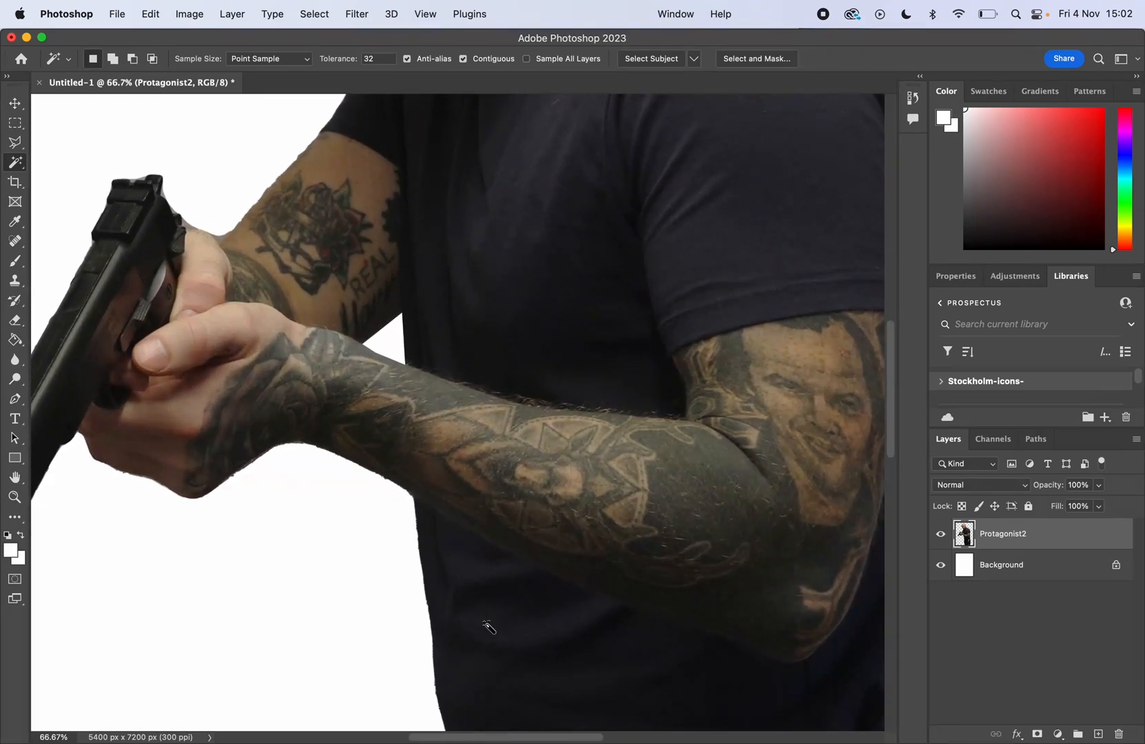
pyautogui.click(184, 222)
pyautogui.click(131, 179)
pyautogui.scroll(-15, 213, 185)
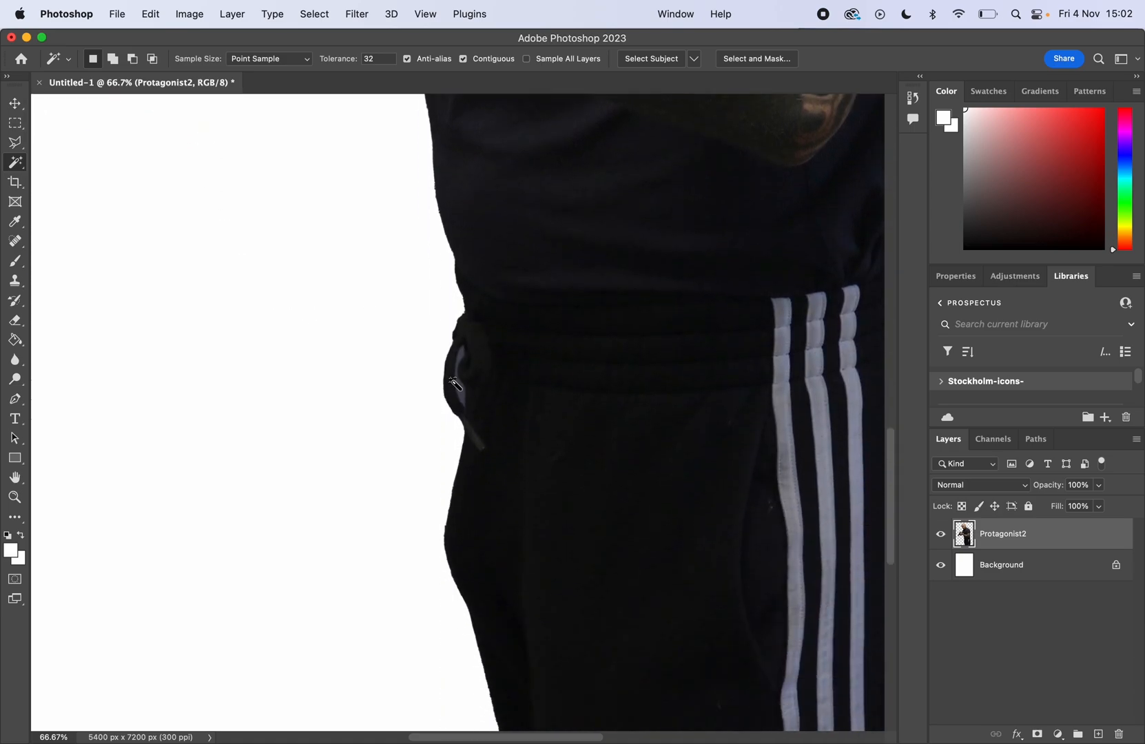
pyautogui.click(463, 390)
pyautogui.press('Delete')
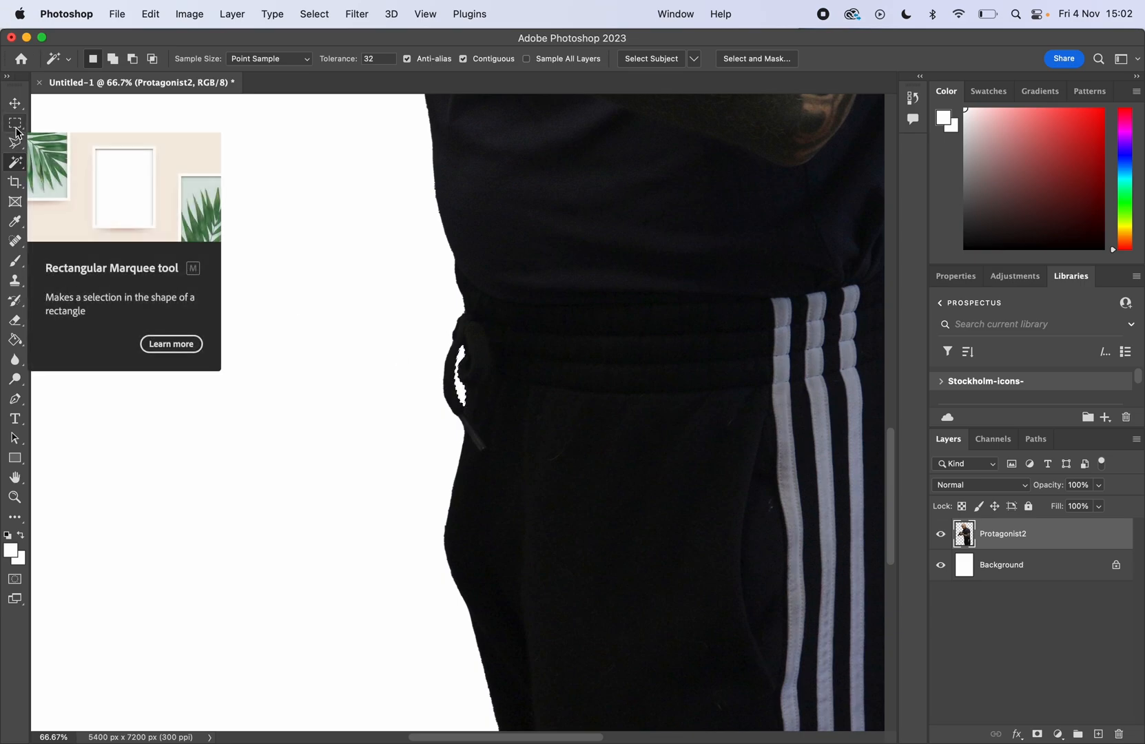
pyautogui.click(5, 126)
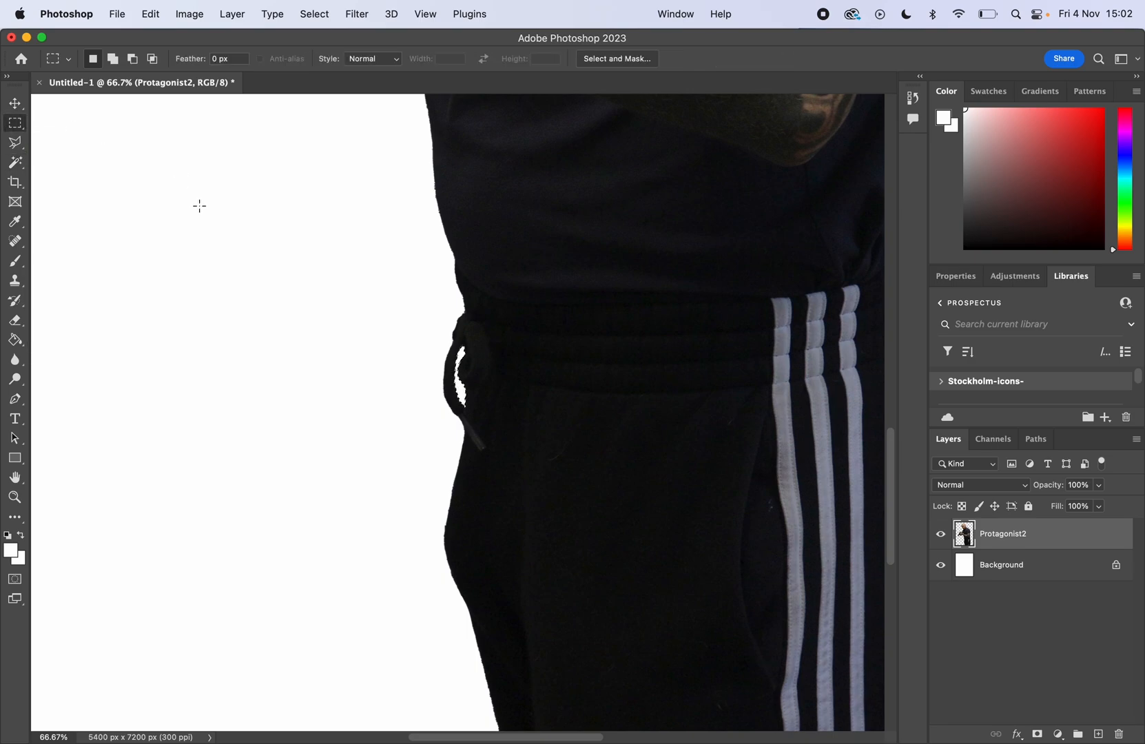
# - Review the finished protagonist cutout against the whole poster canvas
pyautogui.press('super+minus')
pyautogui.press('super+minus')
pyautogui.press('super+minus')
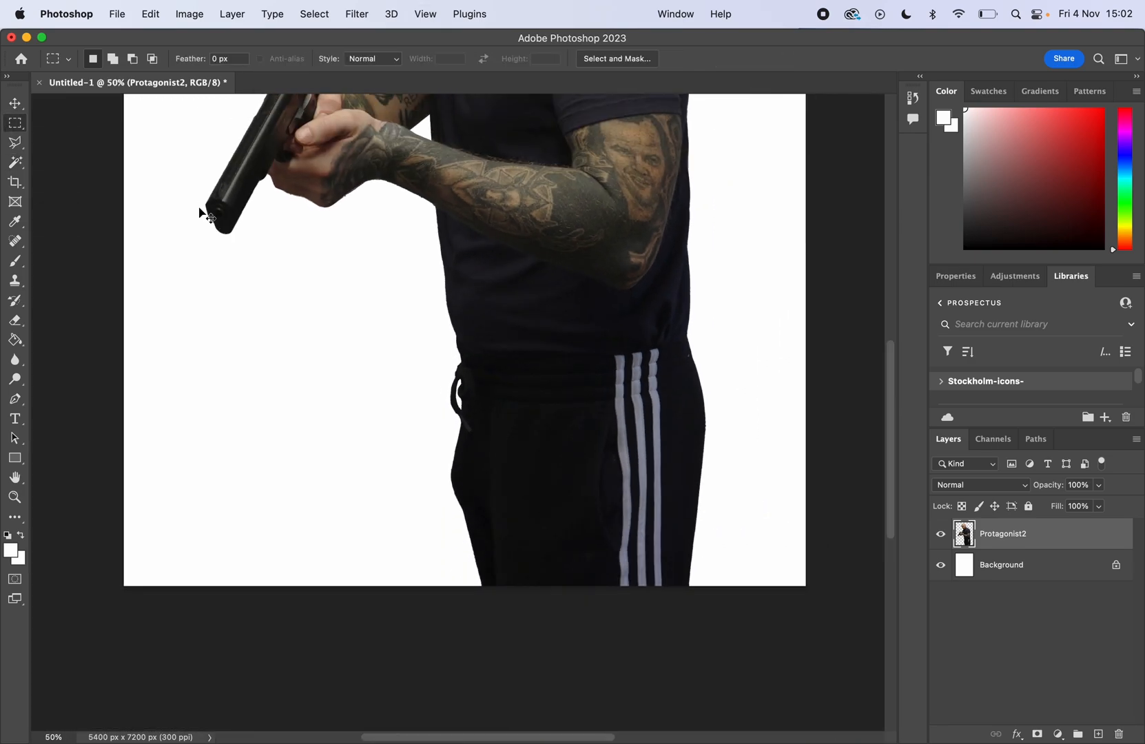
pyautogui.scroll(2, 200, 208)
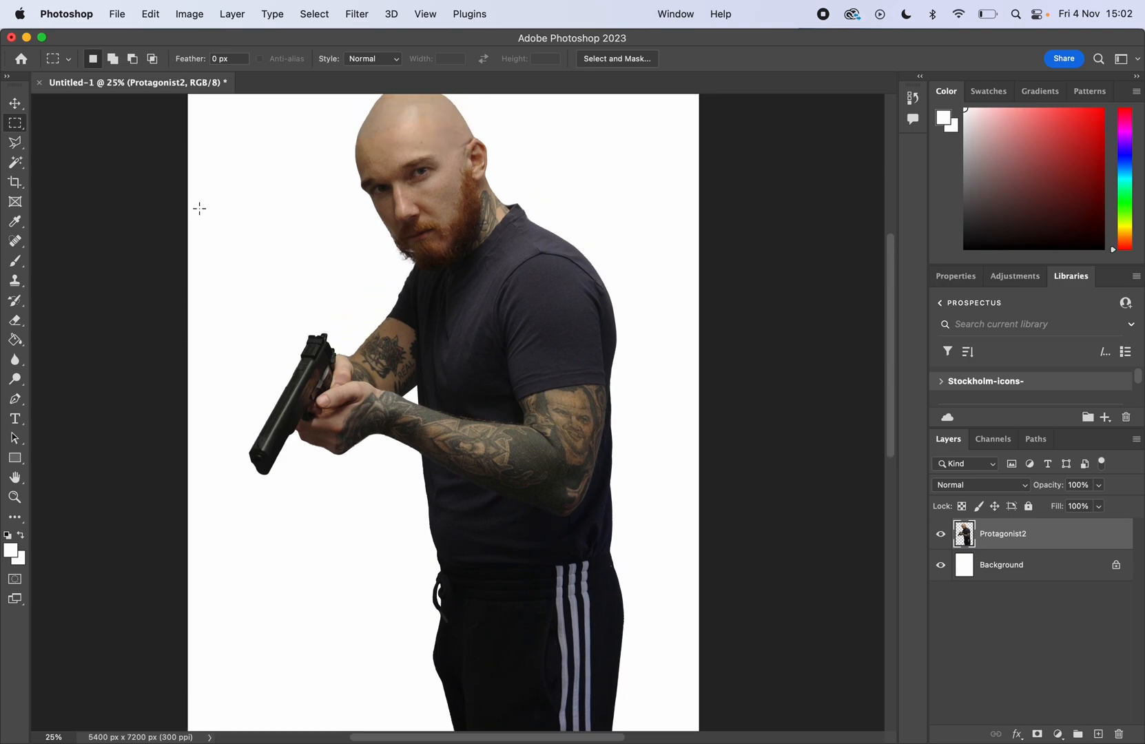
pyautogui.press('super+minus')
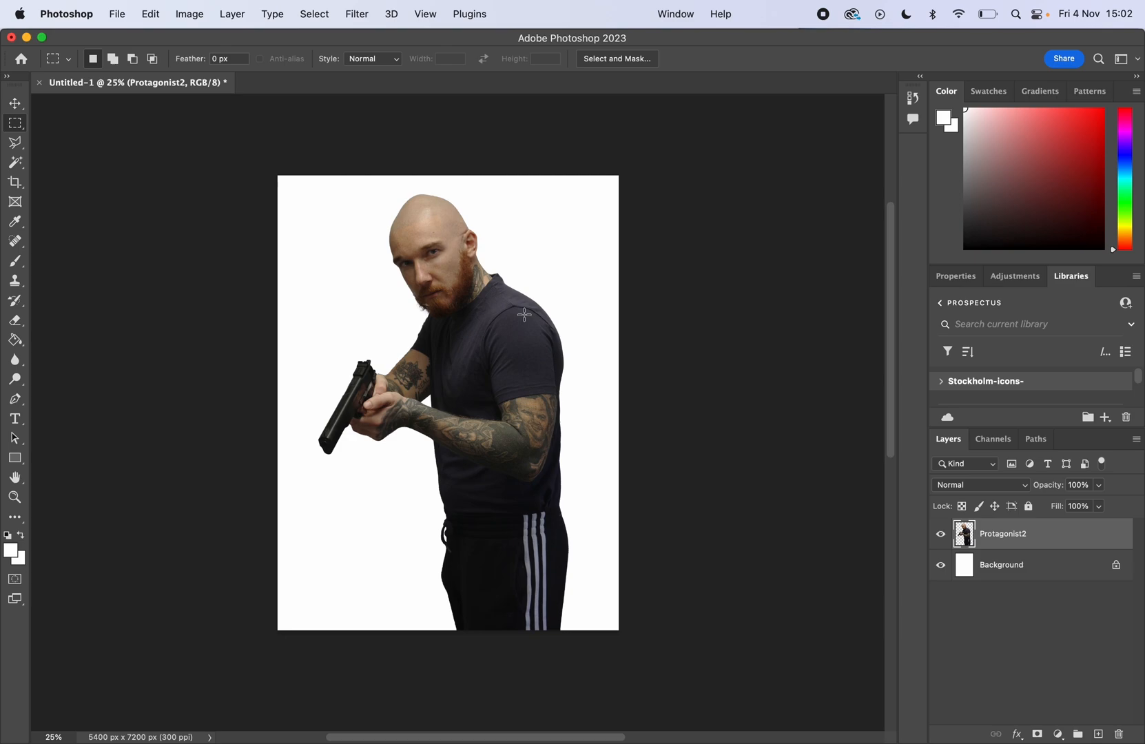
pyautogui.scroll(-3, 524, 315)
pyautogui.hscroll(1, 524, 315)
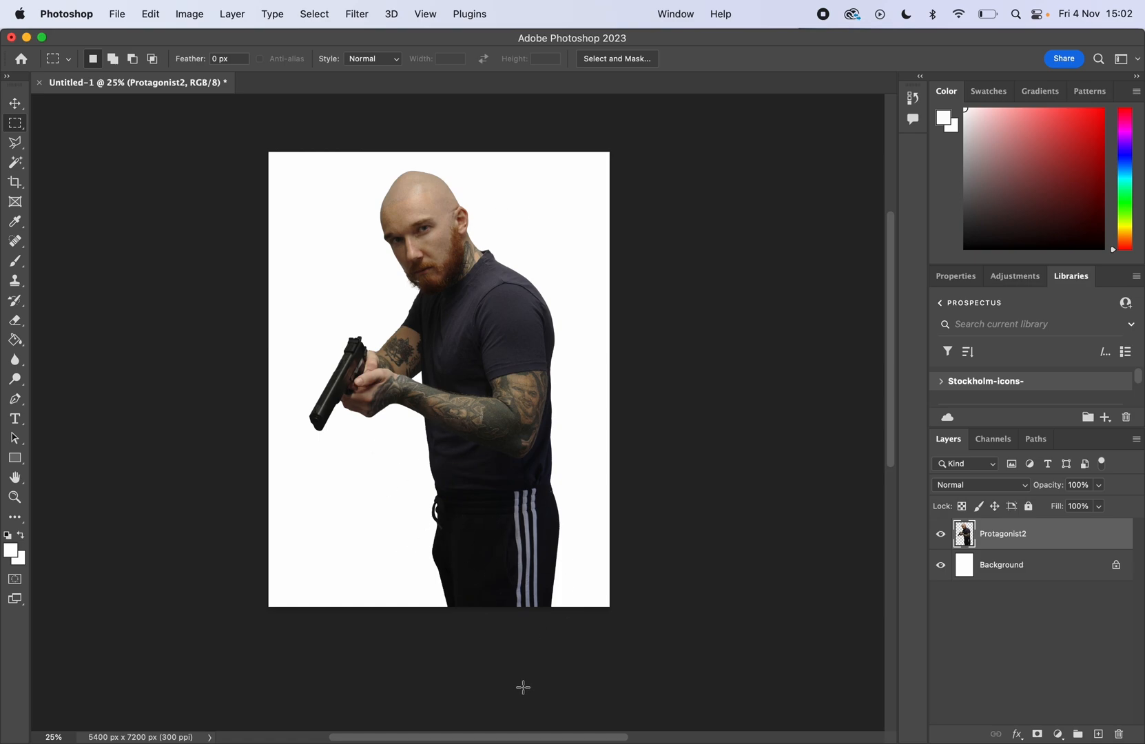
pyautogui.scroll(3, 522, 687)
pyautogui.scroll(-4, 523, 686)
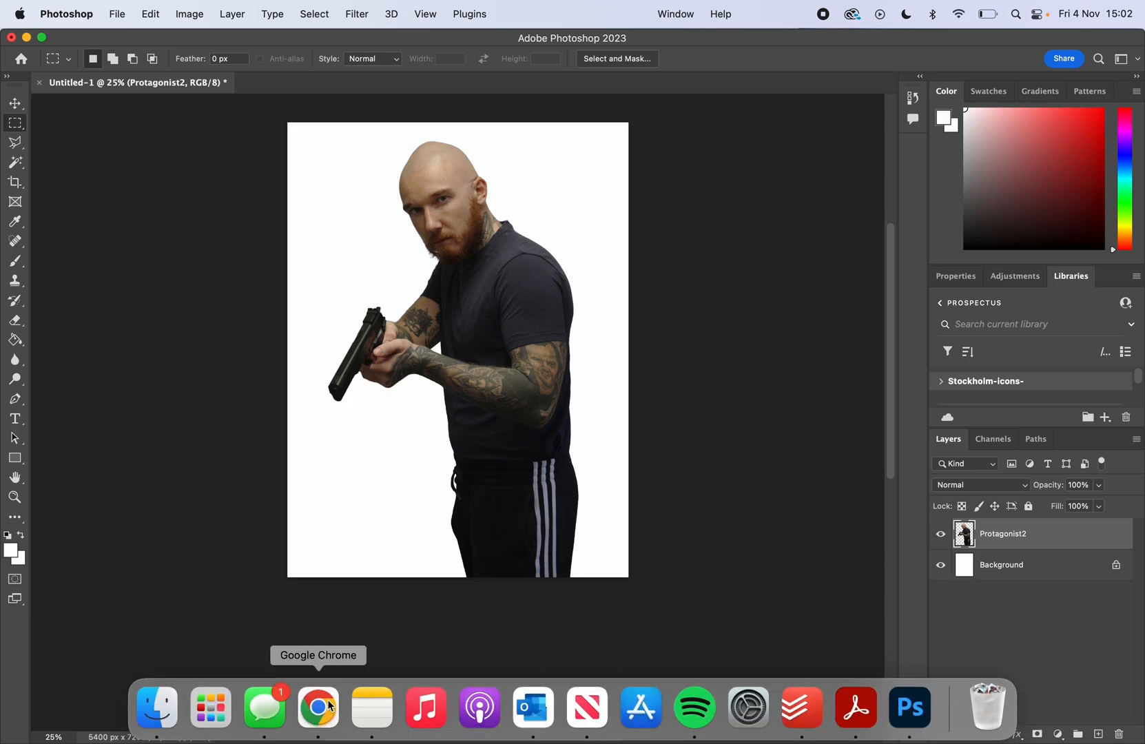
# - Switch to Google Chrome and open the Background Images folder within Photoshop Template Images in Google Drive
pyautogui.click(318, 706)
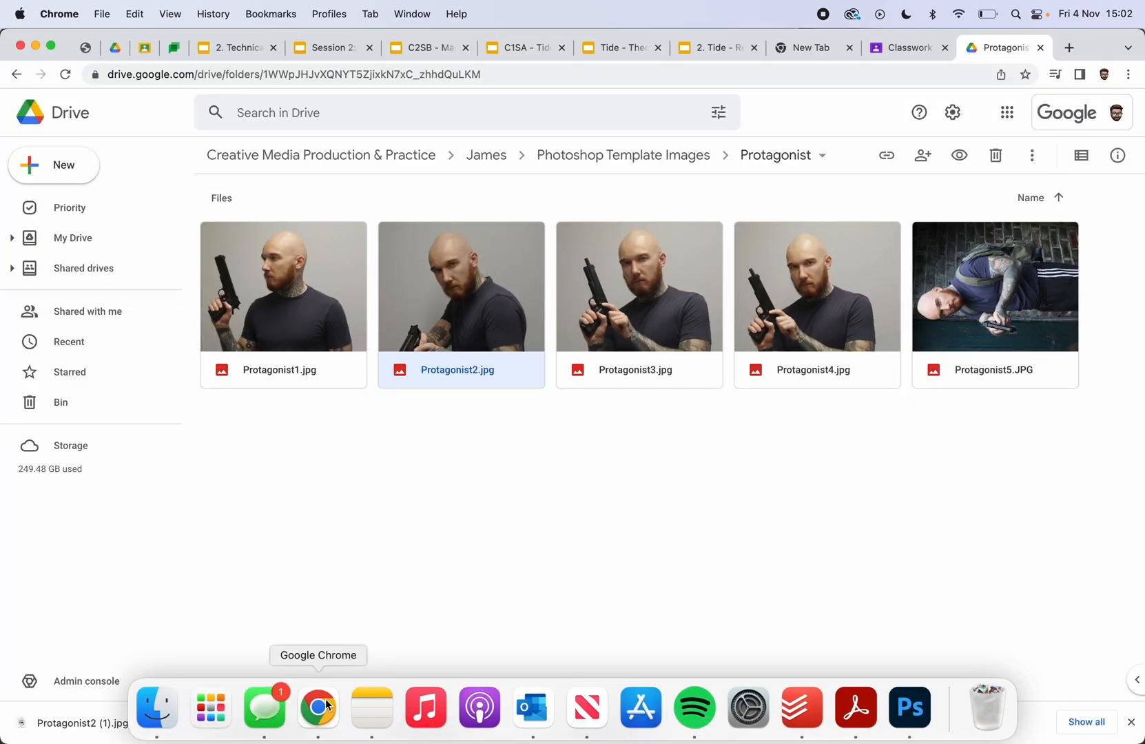
pyautogui.click(620, 162)
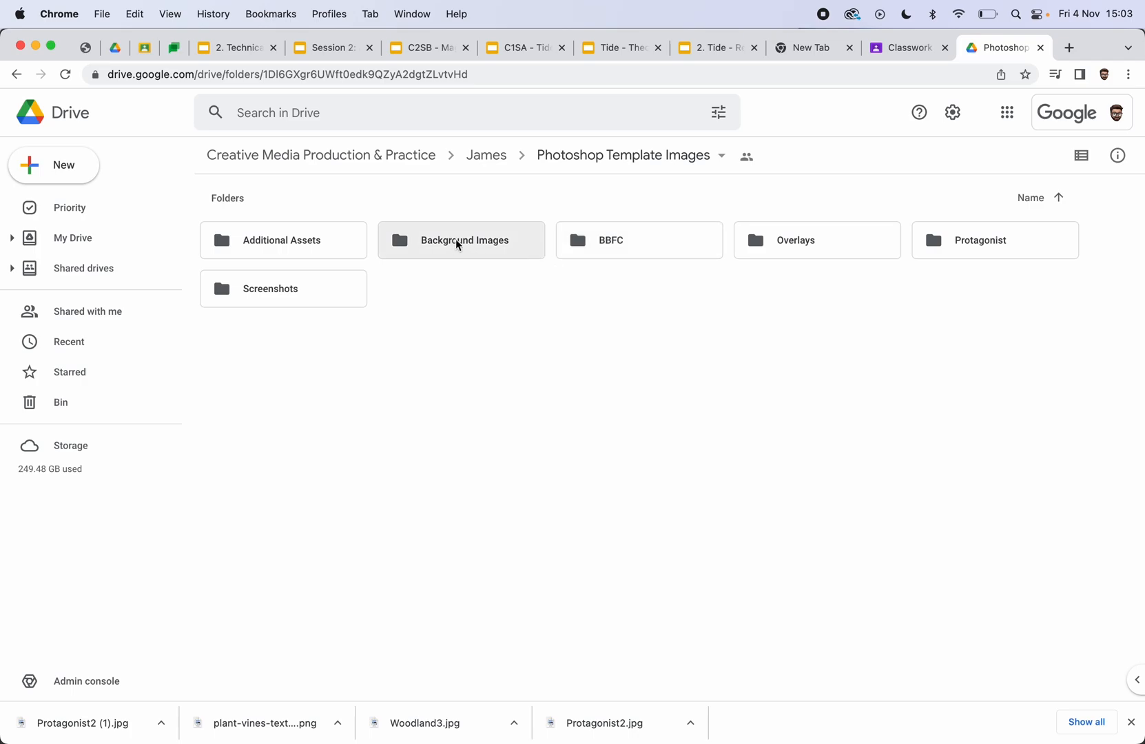
pyautogui.doubleClick(505, 237)
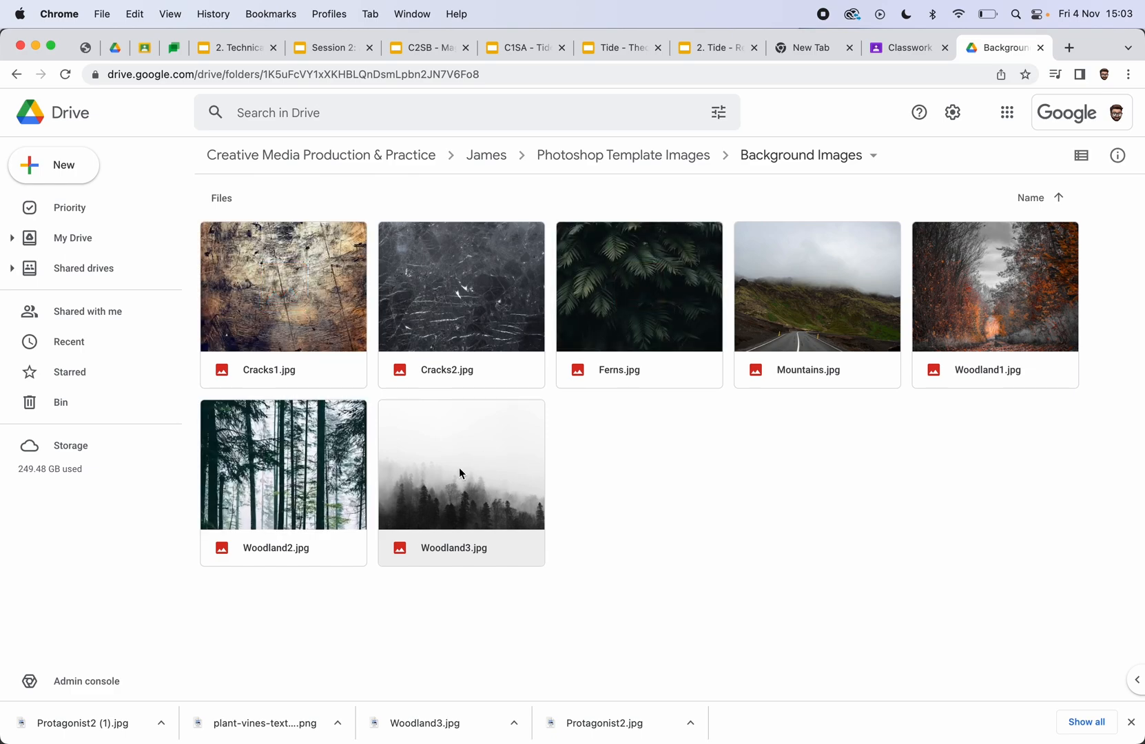
# - Download the Woodland3.jpg background image and show the downloaded file in Finder
pyautogui.click(460, 473)
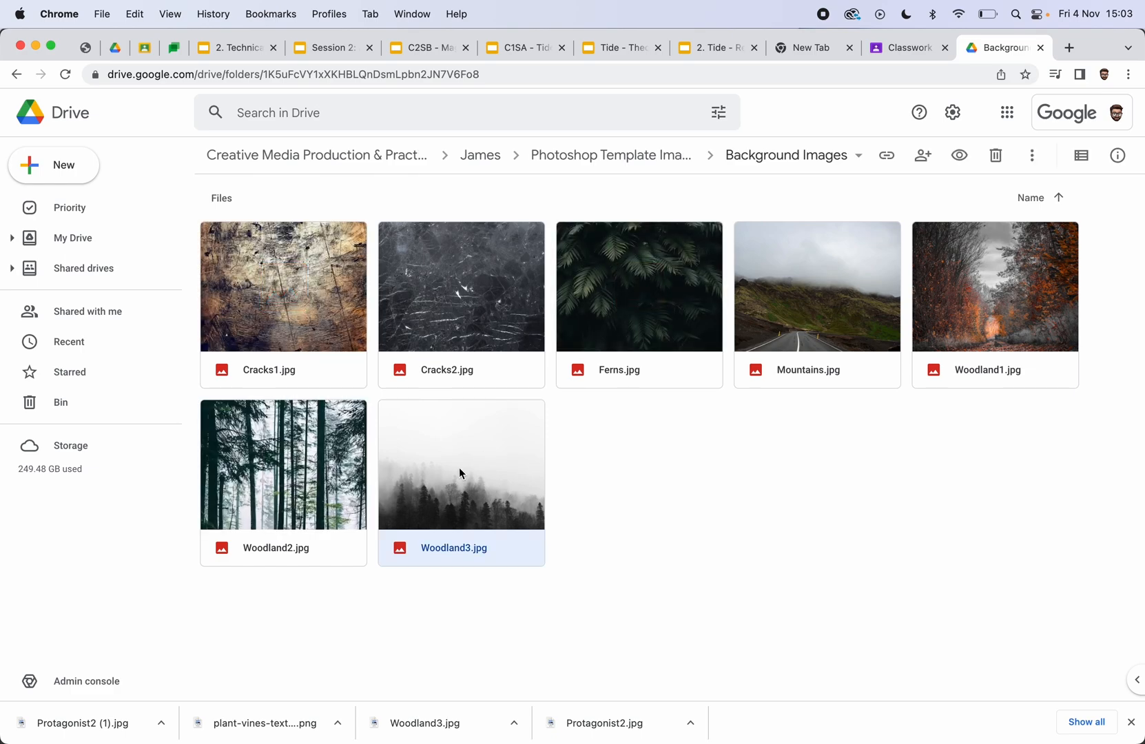
pyautogui.rightClick(460, 473)
pyautogui.click(514, 642)
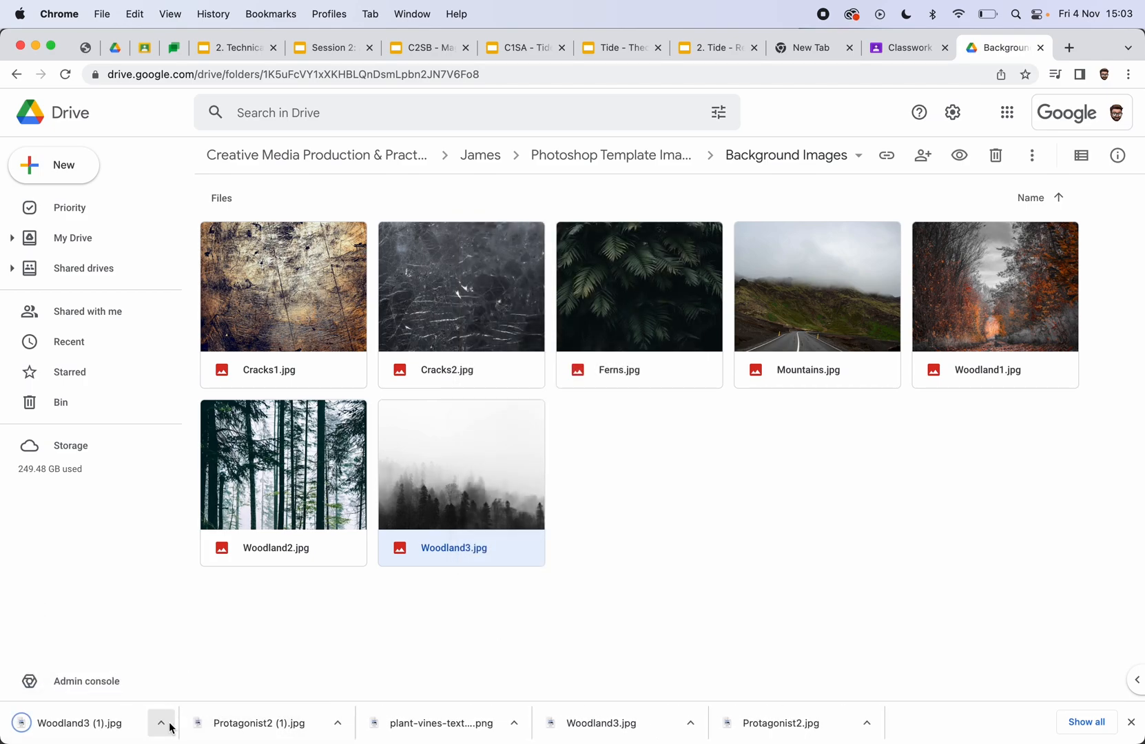
pyautogui.click(159, 723)
pyautogui.click(229, 702)
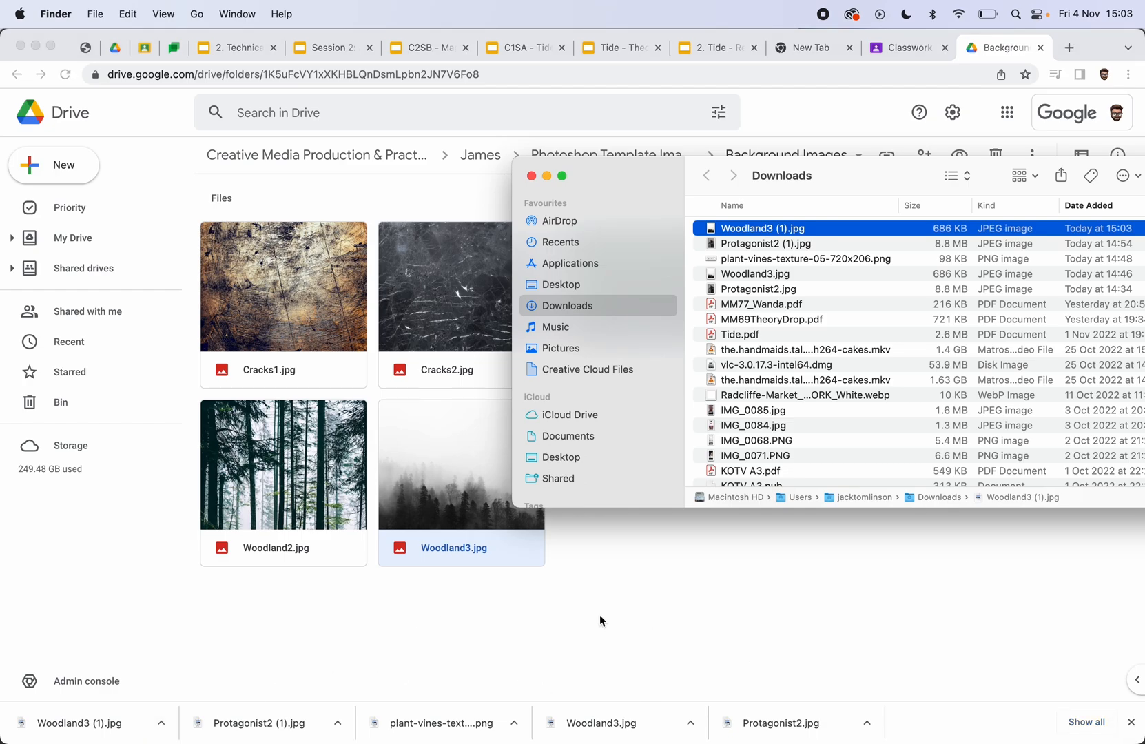
pyautogui.moveTo(479, 735)
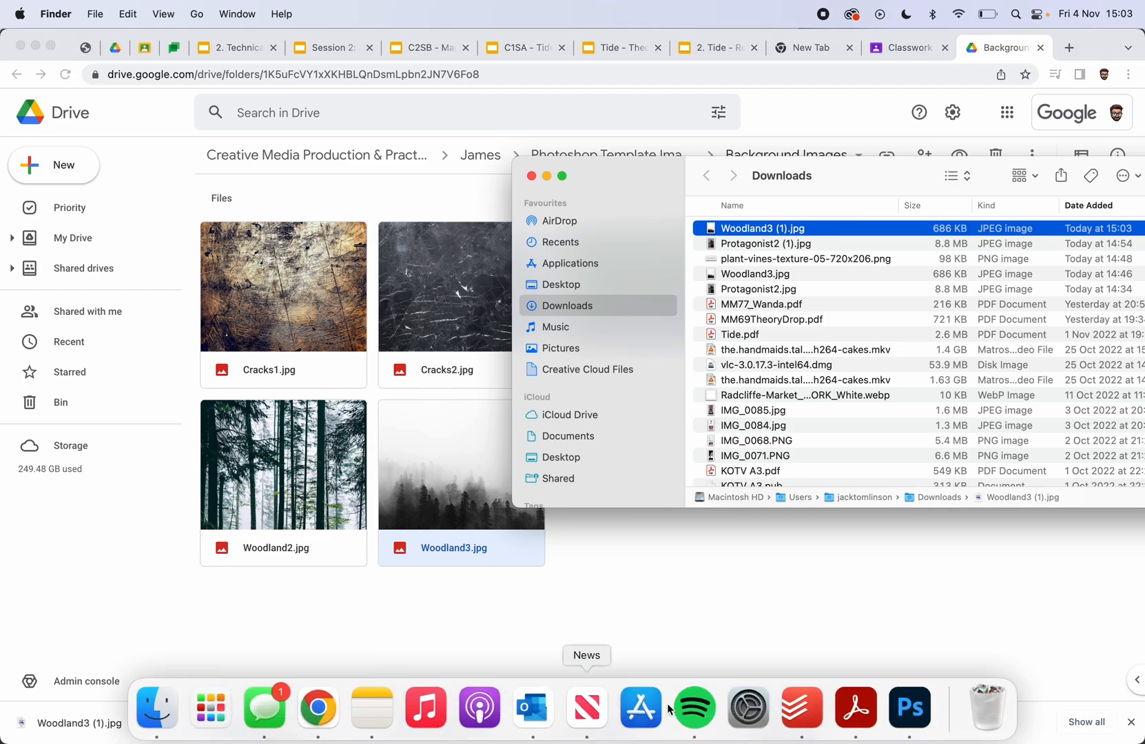
# - Switch to Photoshop and place the downloaded Woodland3 (1).jpg from the Finder Downloads folder onto the poster canvas
pyautogui.click(907, 733)
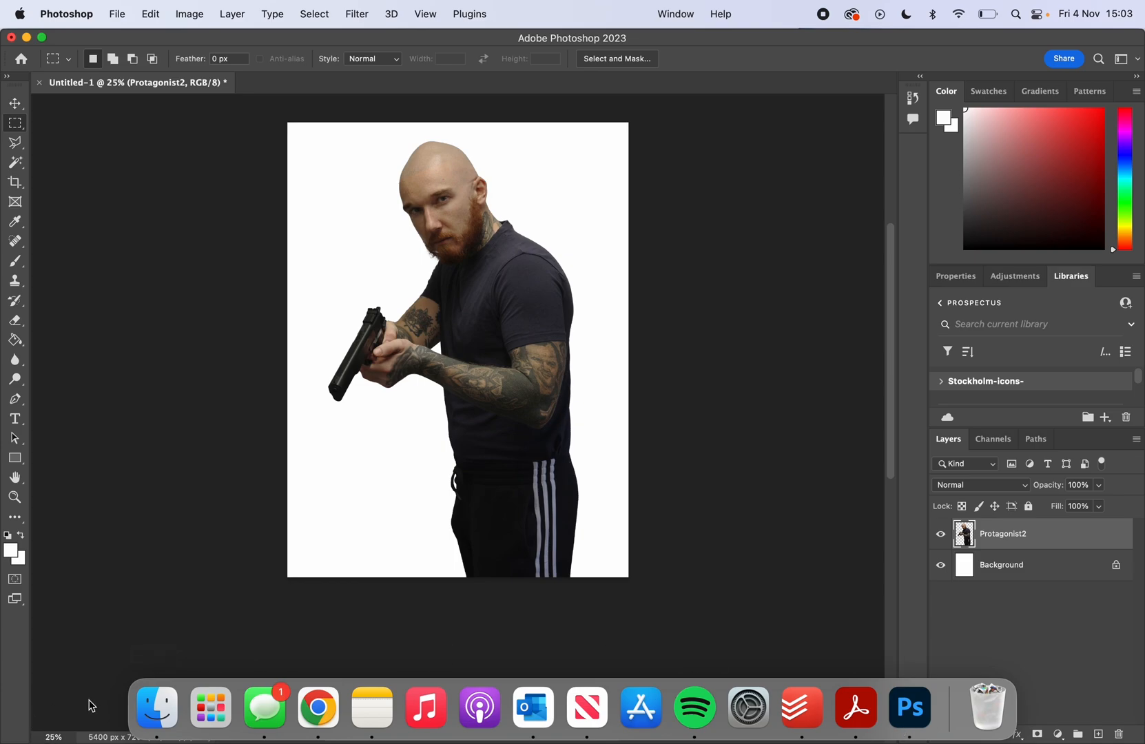
pyautogui.click(156, 708)
pyautogui.moveTo(748, 231); pyautogui.dragTo(375, 286)
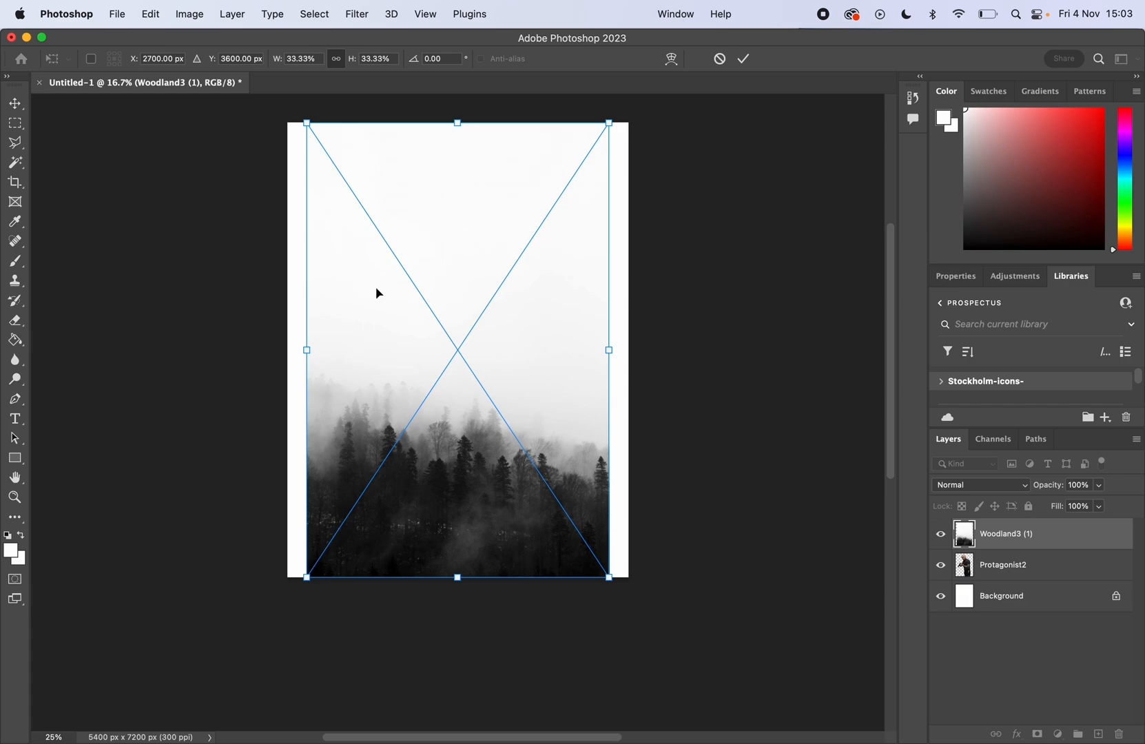
# - Enlarge the placed woodland image to about 38% so it covers the whole canvas, position it, and commit the transform
pyautogui.moveTo(307, 122); pyautogui.dragTo(286, 94)
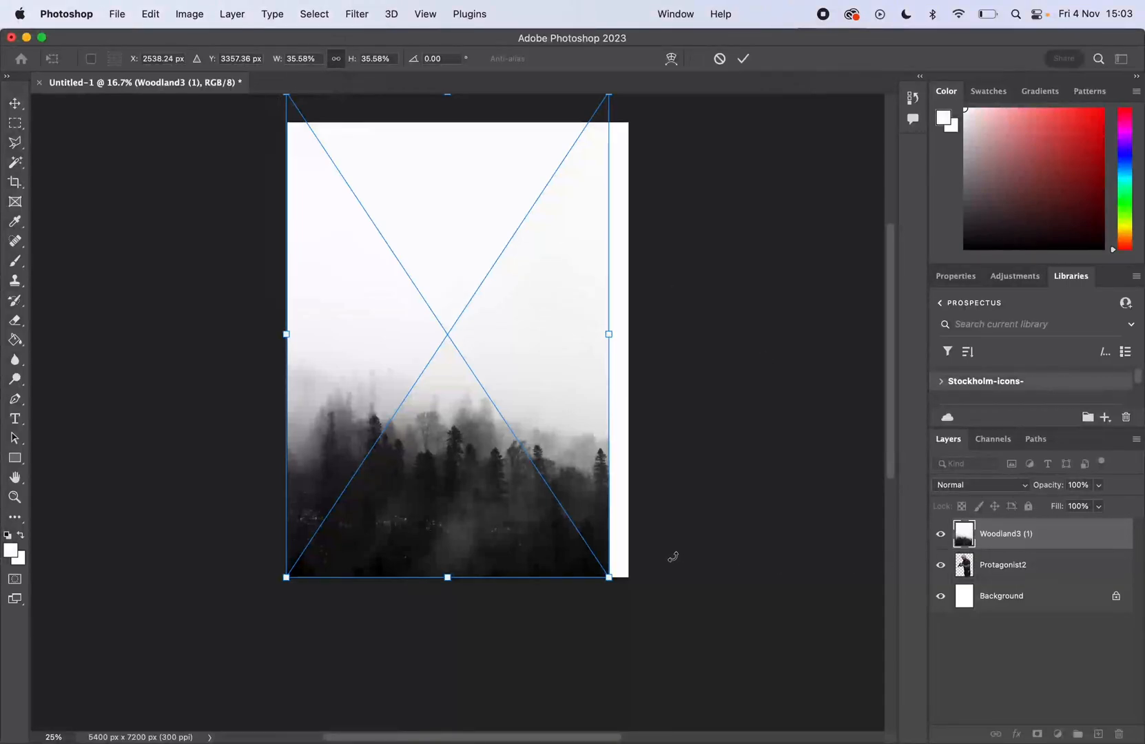
pyautogui.moveTo(607, 569); pyautogui.dragTo(642, 594)
pyautogui.moveTo(637, 590); pyautogui.dragTo(648, 596)
pyautogui.moveTo(582, 525); pyautogui.dragTo(580, 511)
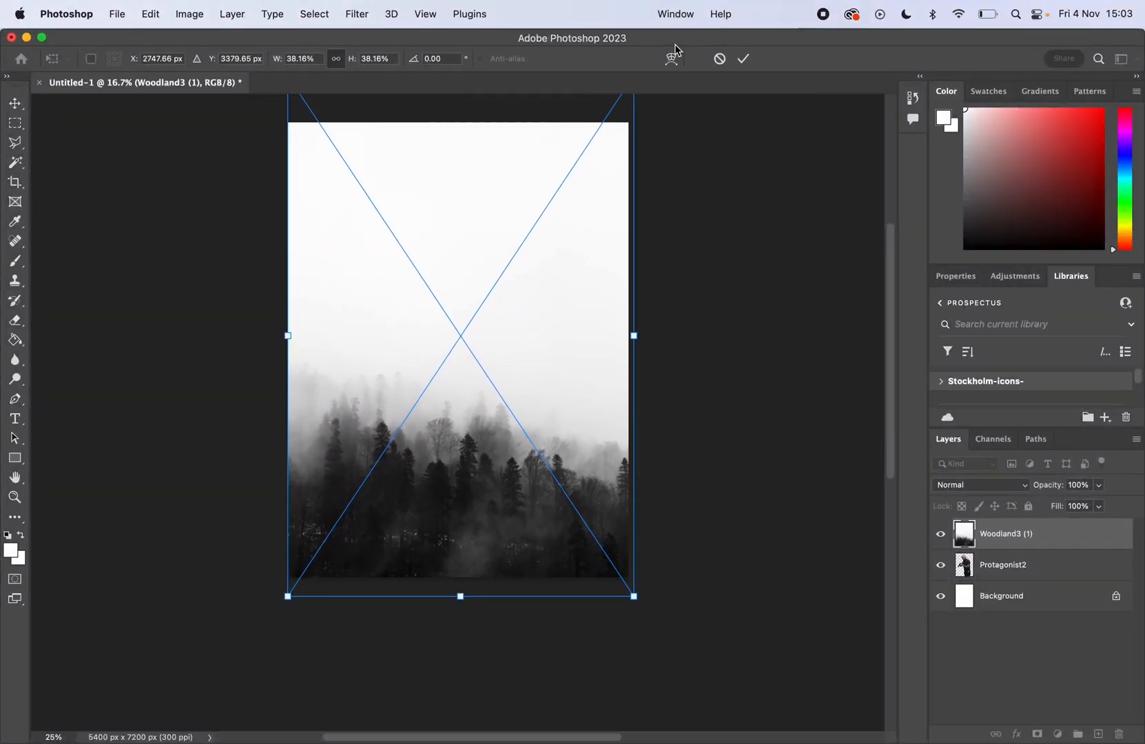
pyautogui.click(745, 58)
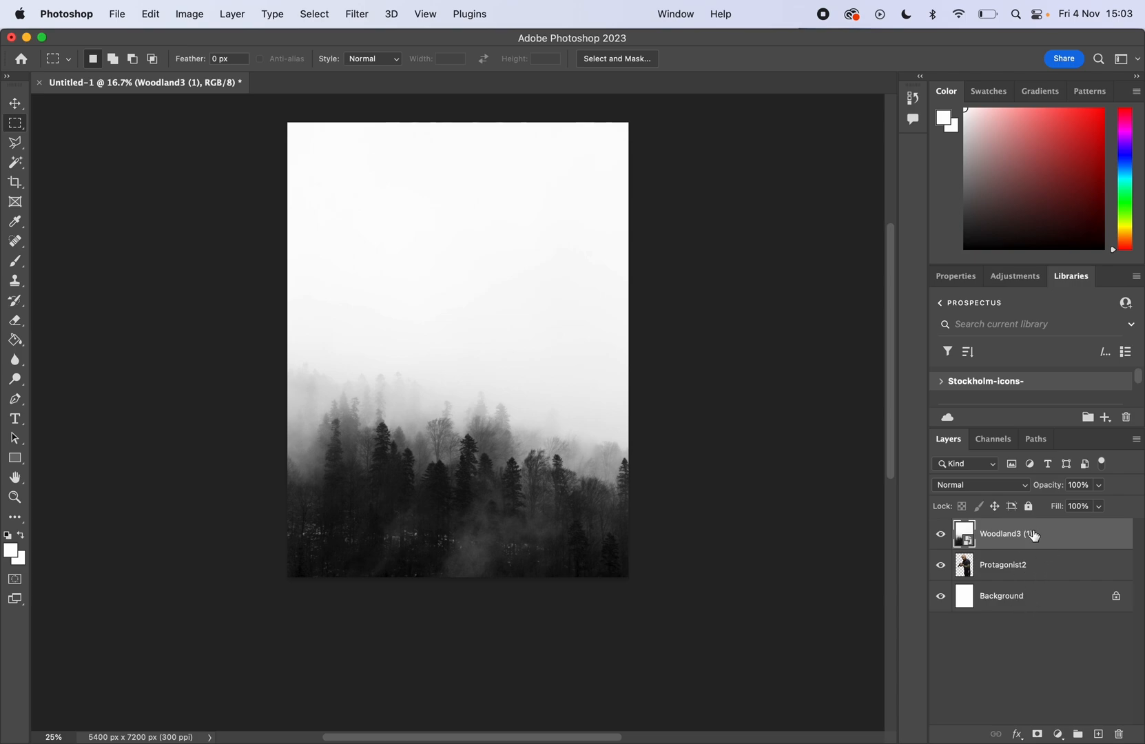
# - Move the Woodland3 (1) layer between the Protagonist2 and Background layers so the woodland sits behind the man
pyautogui.click(1034, 567)
pyautogui.click(1031, 602)
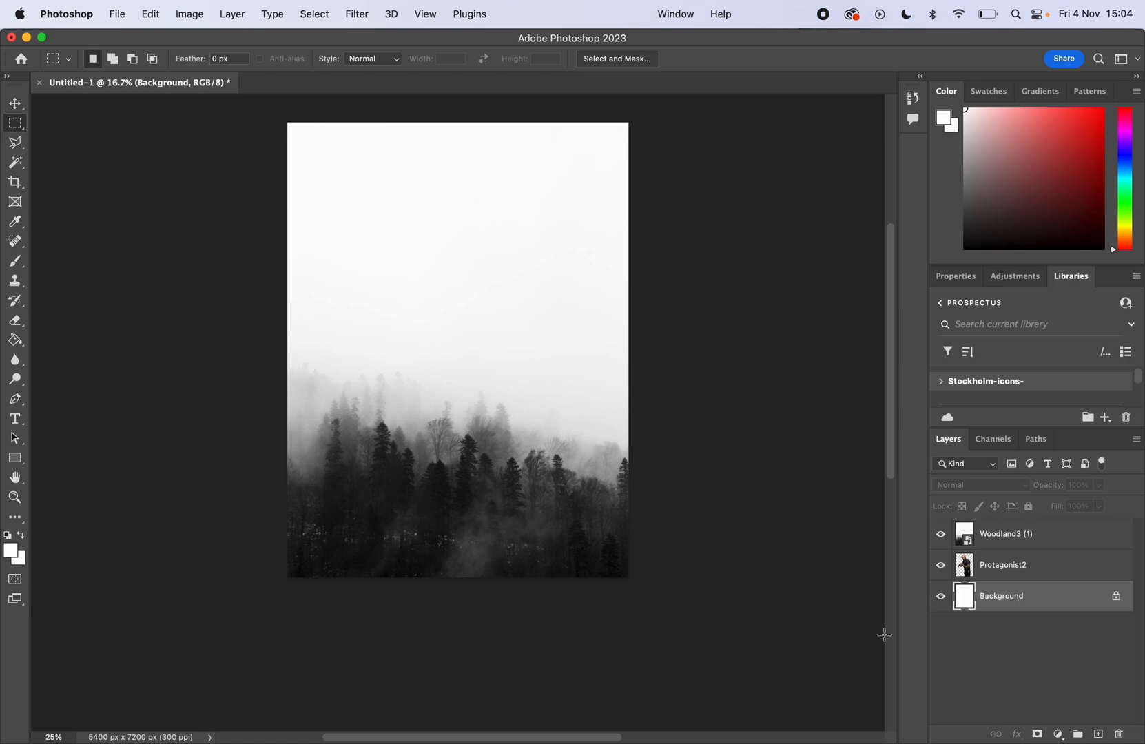
pyautogui.click(1017, 538)
pyautogui.moveTo(1017, 539); pyautogui.dragTo(1019, 580)
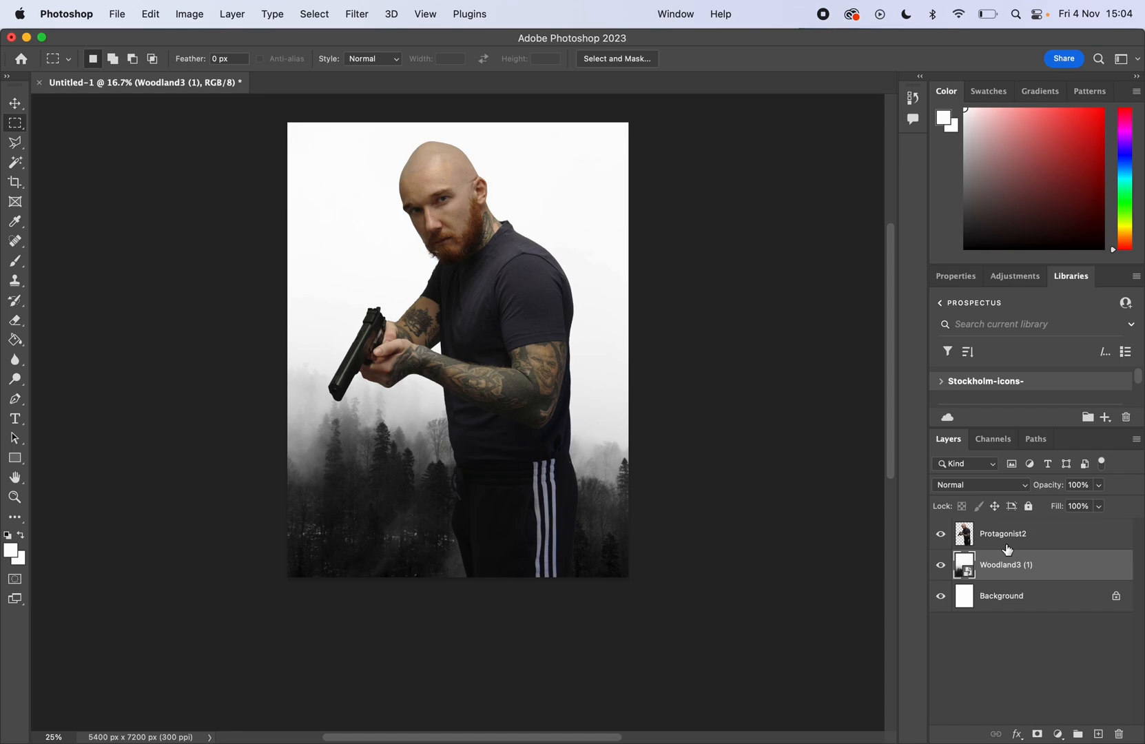
# - Switch to Google Chrome, search Google Images for "action film poster" in a new tab, and preview the Judgement of Paris poster
pyautogui.moveTo(308, 742)
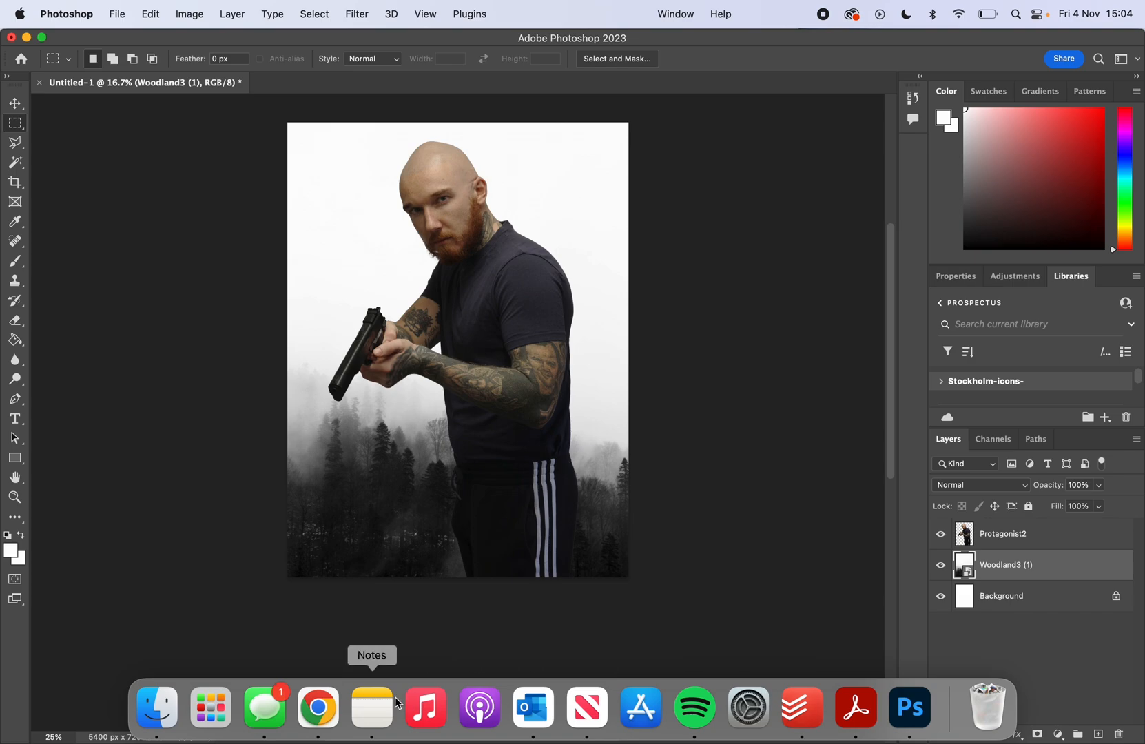
pyautogui.click(318, 708)
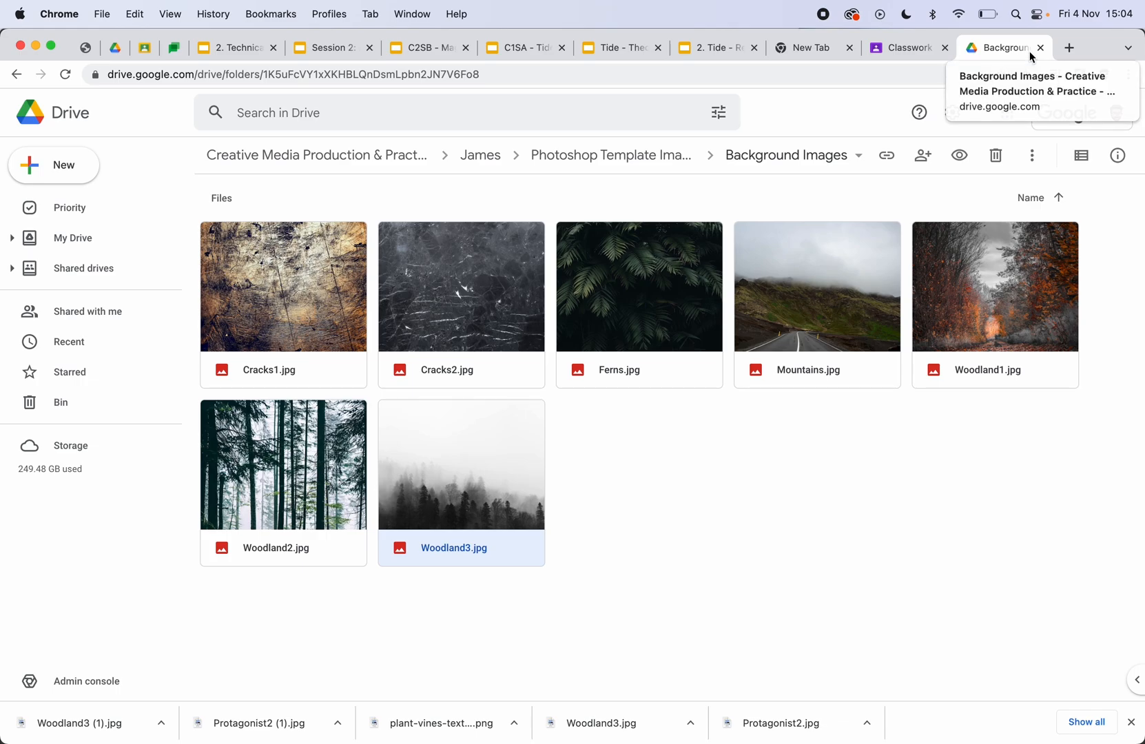
pyautogui.click(1069, 48)
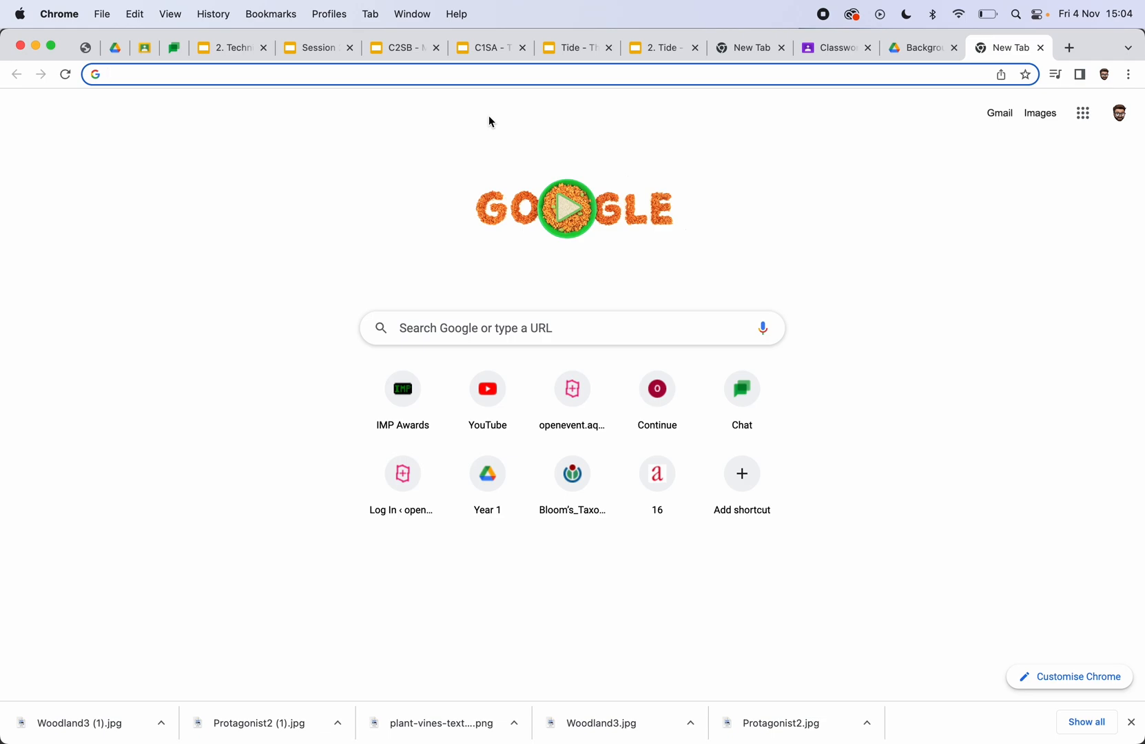
pyautogui.write('ac')
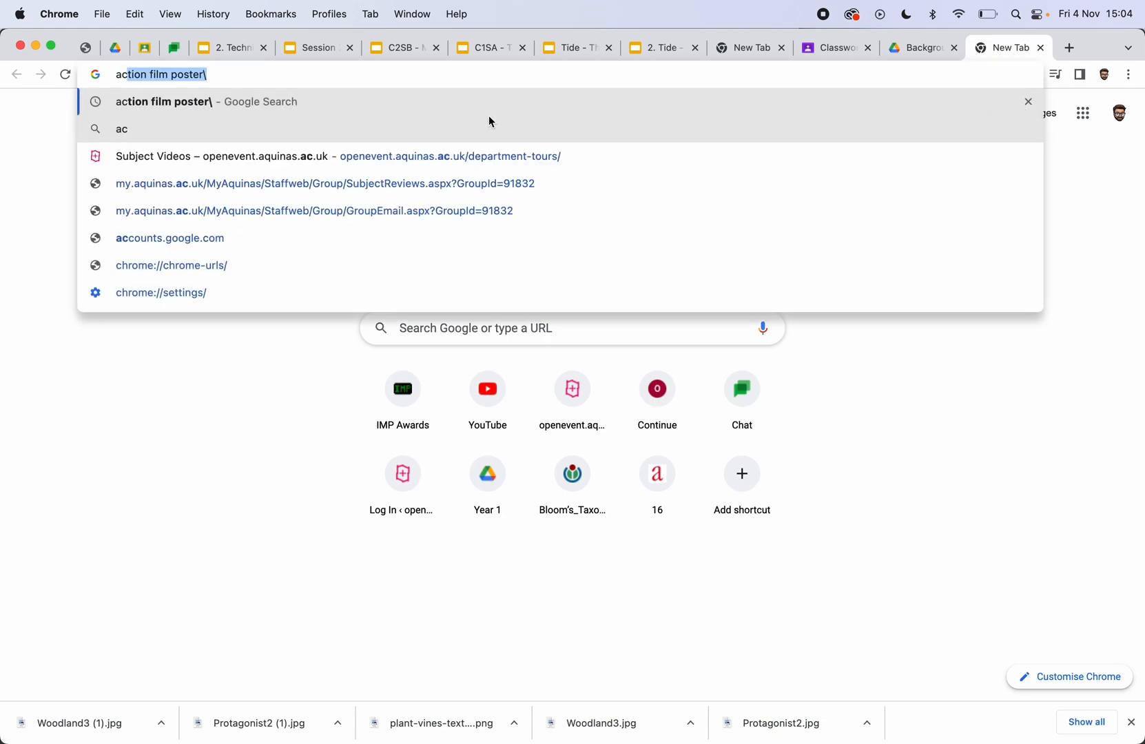
pyautogui.write('tion film poster')
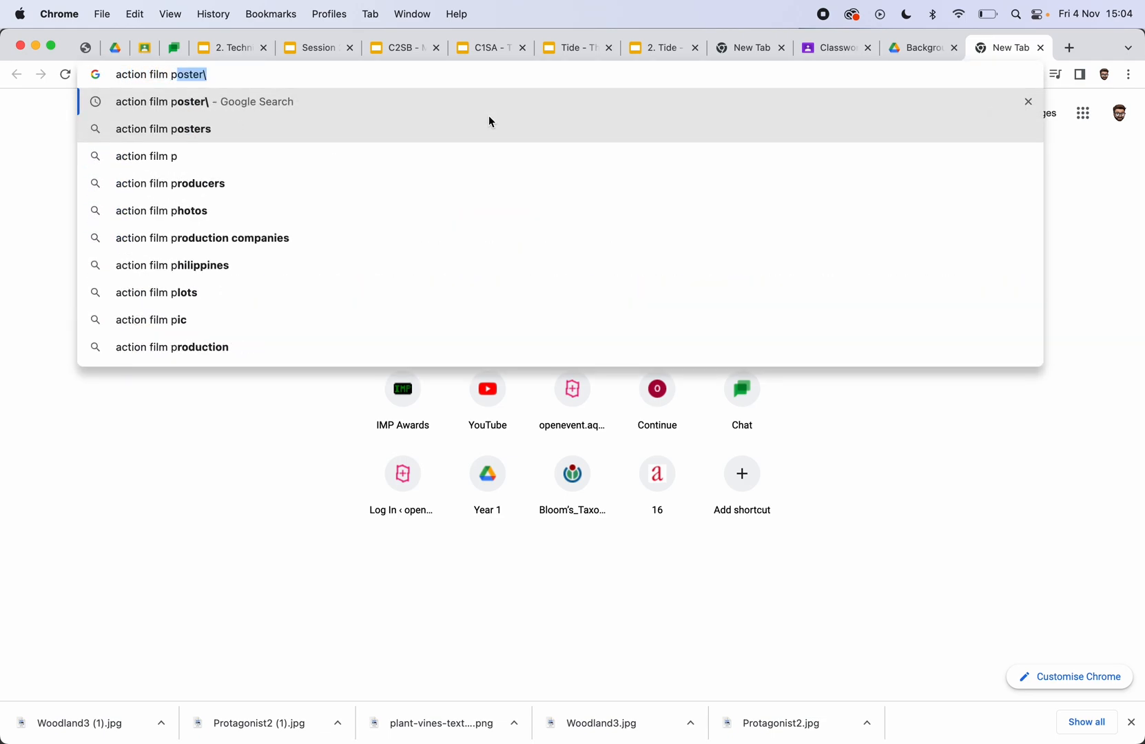
pyautogui.press('Return')
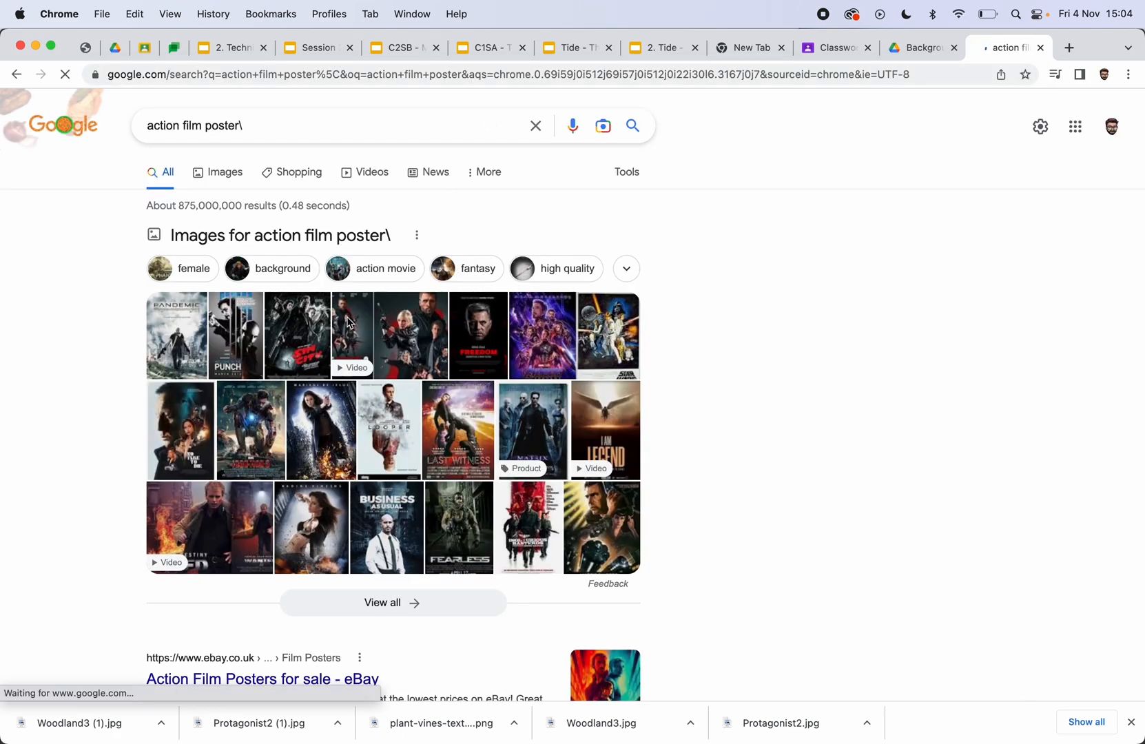
pyautogui.click(212, 183)
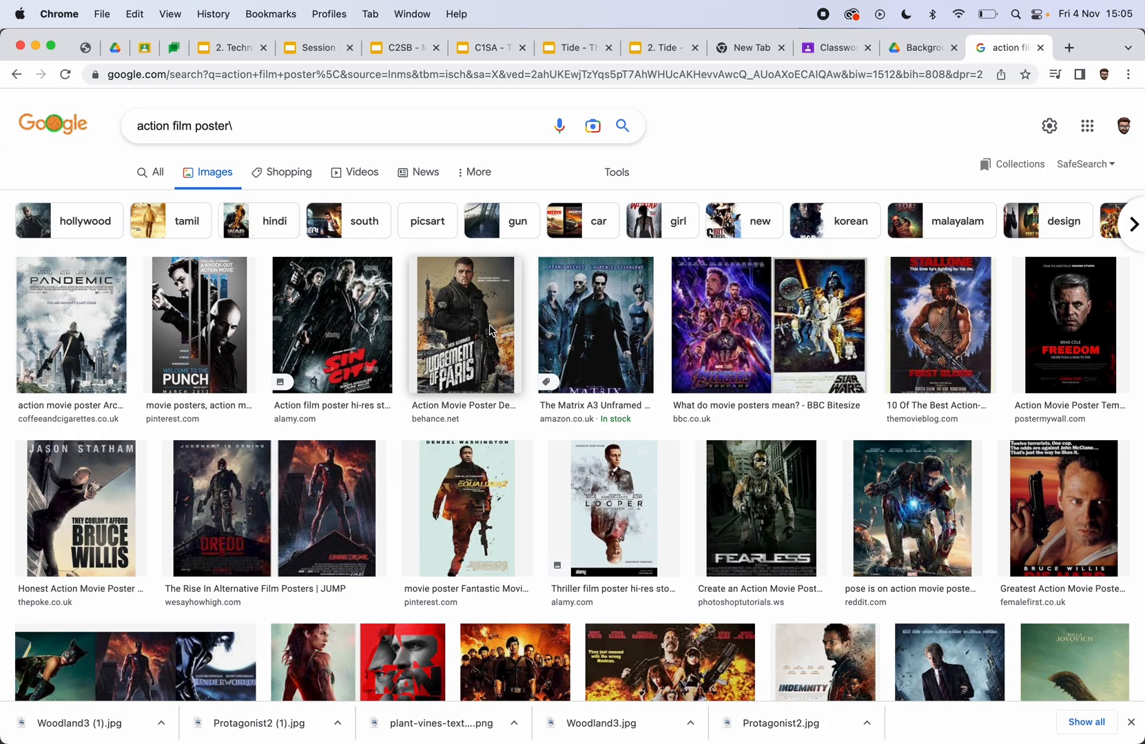
pyautogui.click(492, 329)
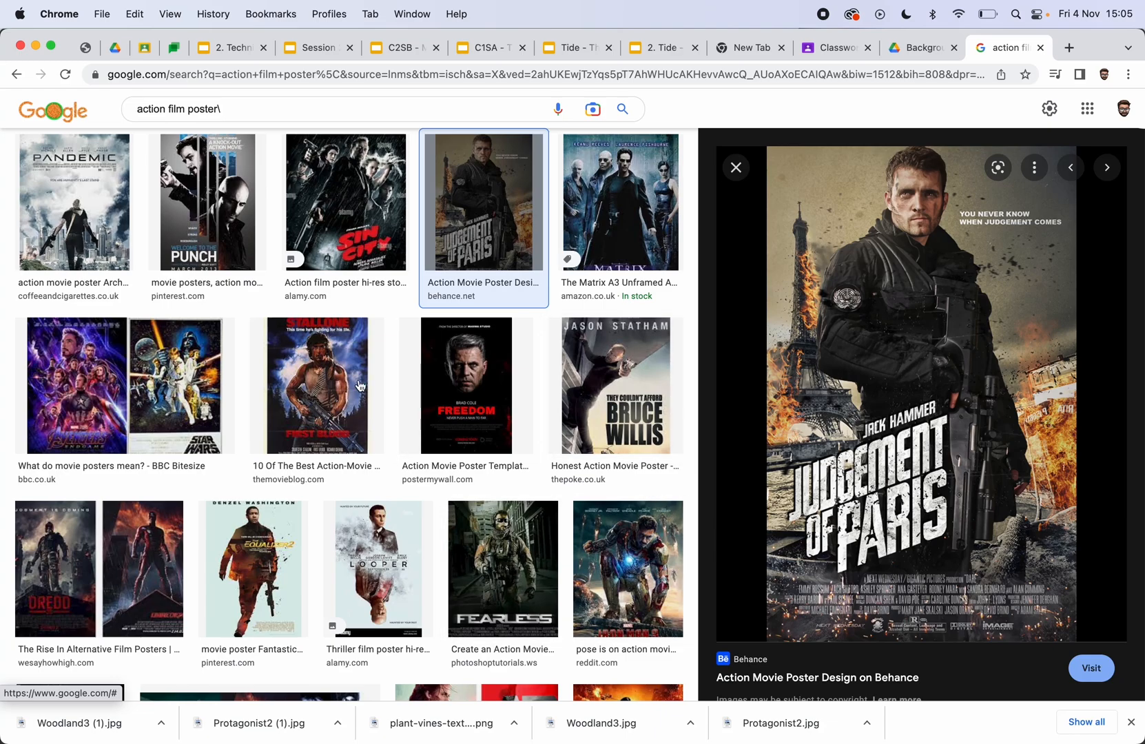
# - Change the image search to "apocalyptic film poster" and run it
pyautogui.click(166, 110)
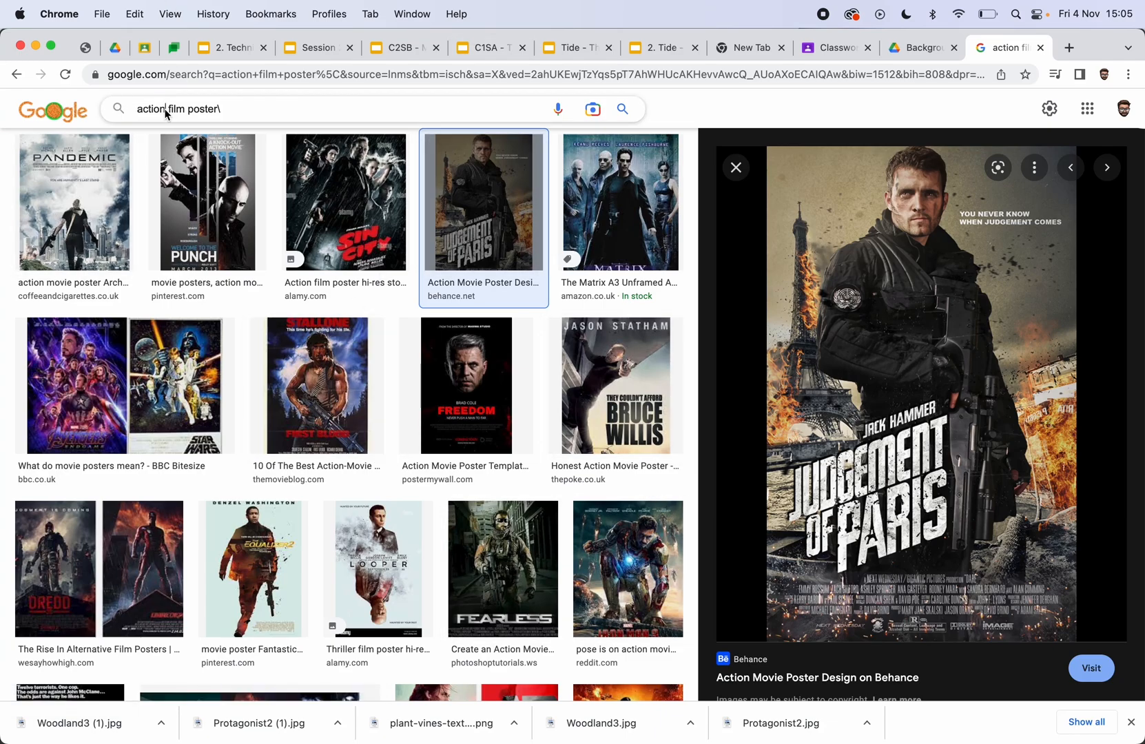
pyautogui.moveTo(165, 109); pyautogui.dragTo(157, 109)
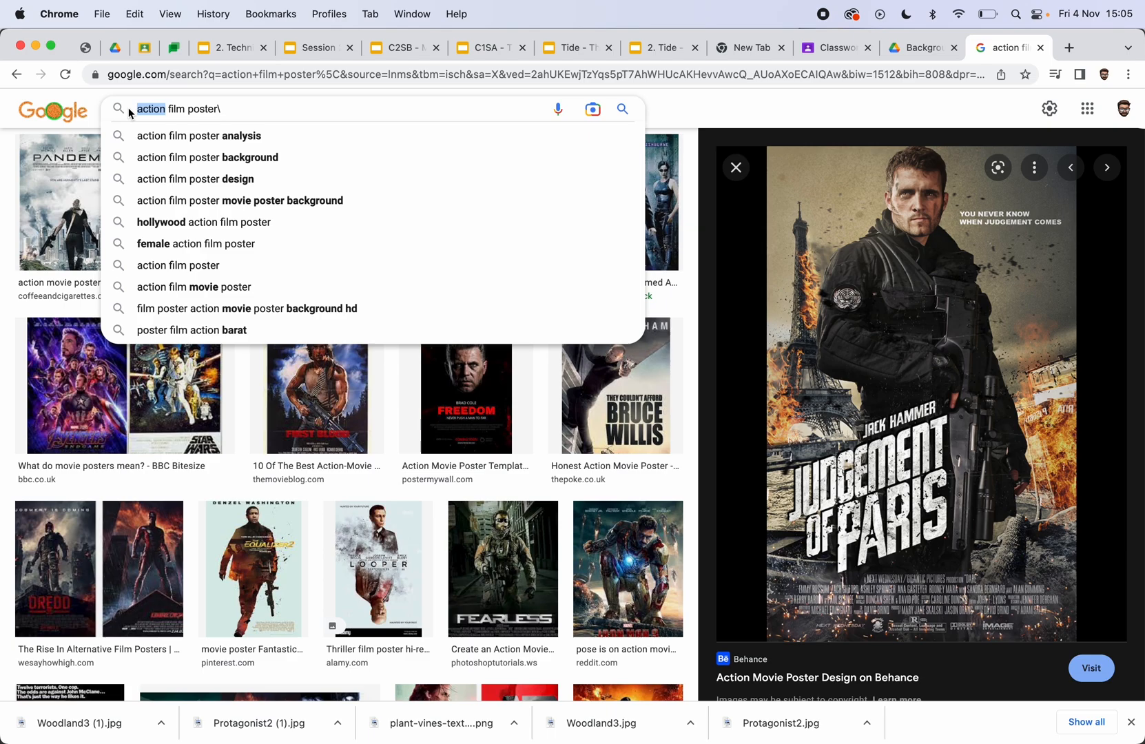
pyautogui.write('apoca film ')
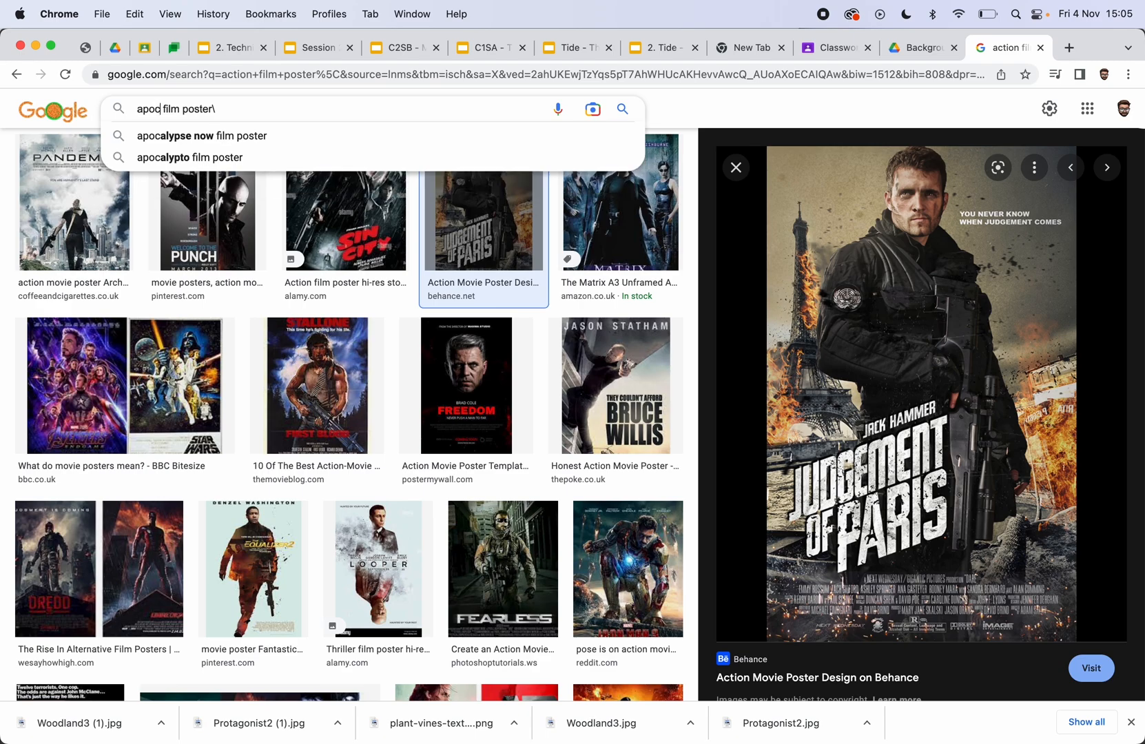
pyautogui.write('p')
pyautogui.press('BackSpace')
pyautogui.write('lyptic')
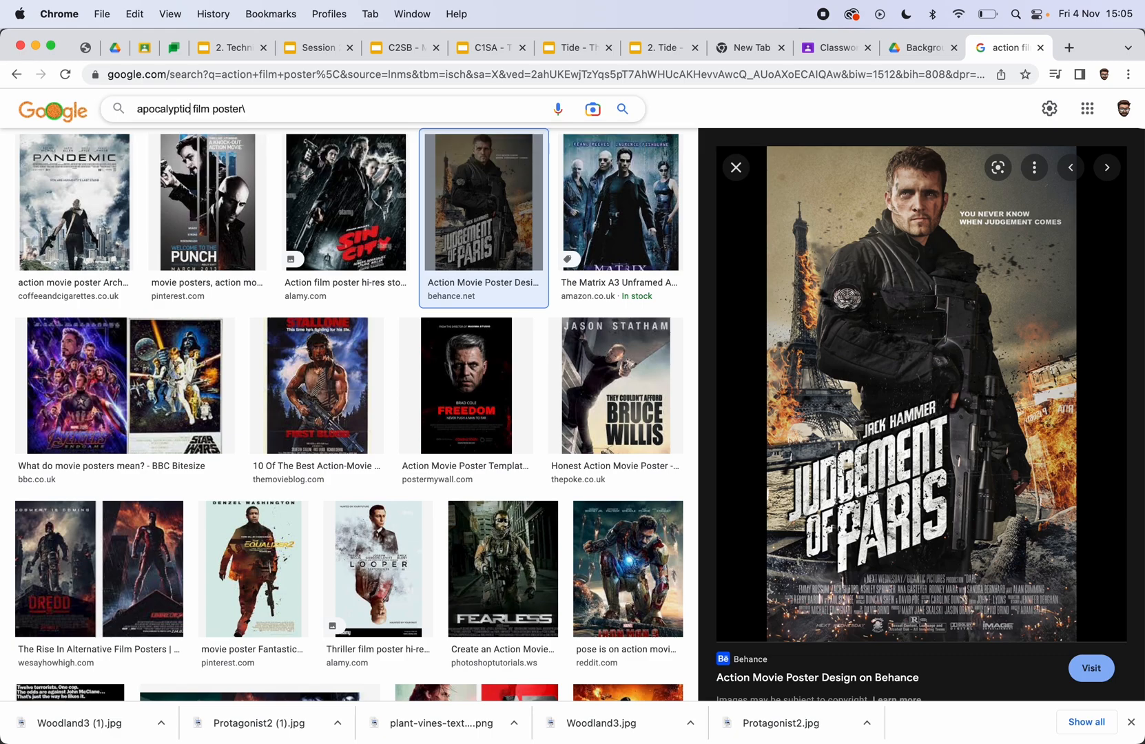
pyautogui.press('Return')
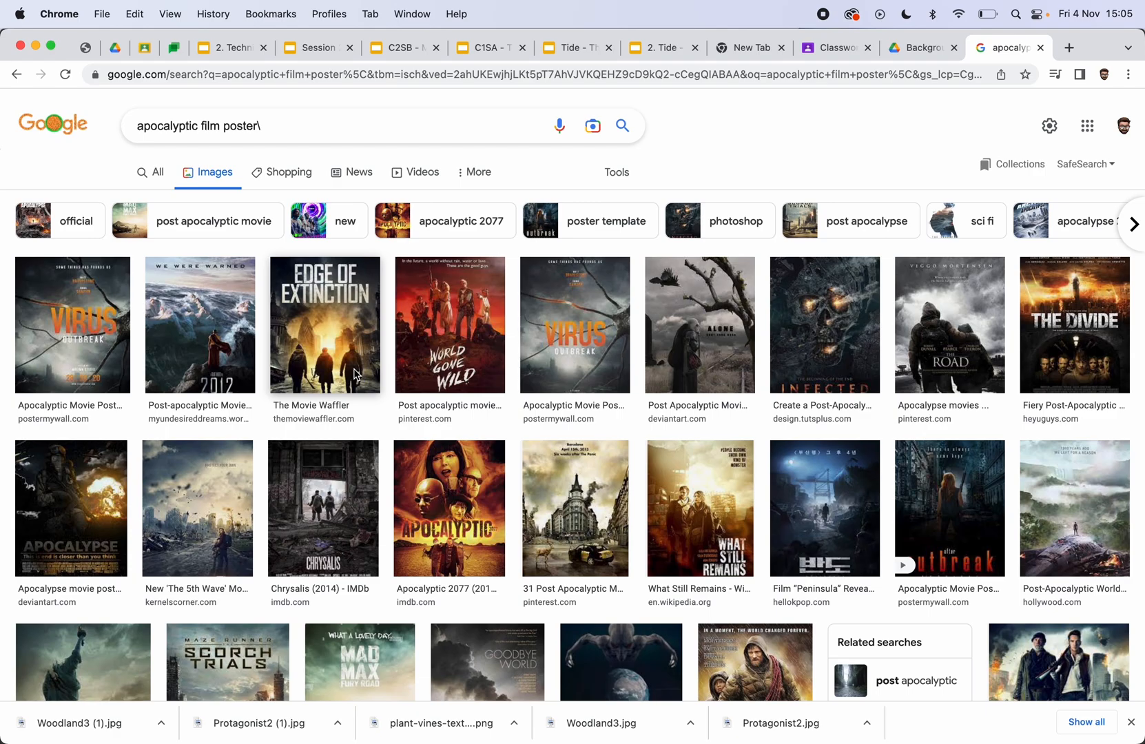
# - Examine the apocalyptic poster results, previewing The Road, Cargo, How It Ends and The Survivalist, and close the preview
pyautogui.scroll(-2, 355, 375)
pyautogui.scroll(-2, 627, 384)
pyautogui.scroll(-1, 386, 608)
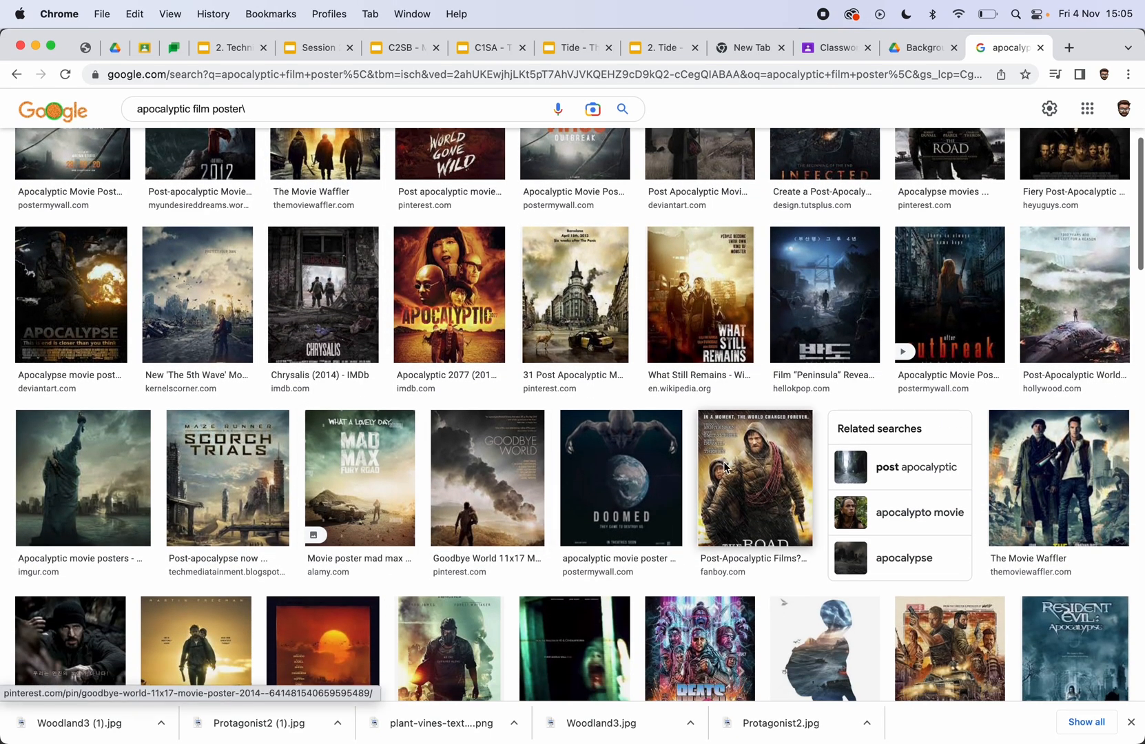
pyautogui.click(721, 471)
pyautogui.scroll(-10, 1, 684)
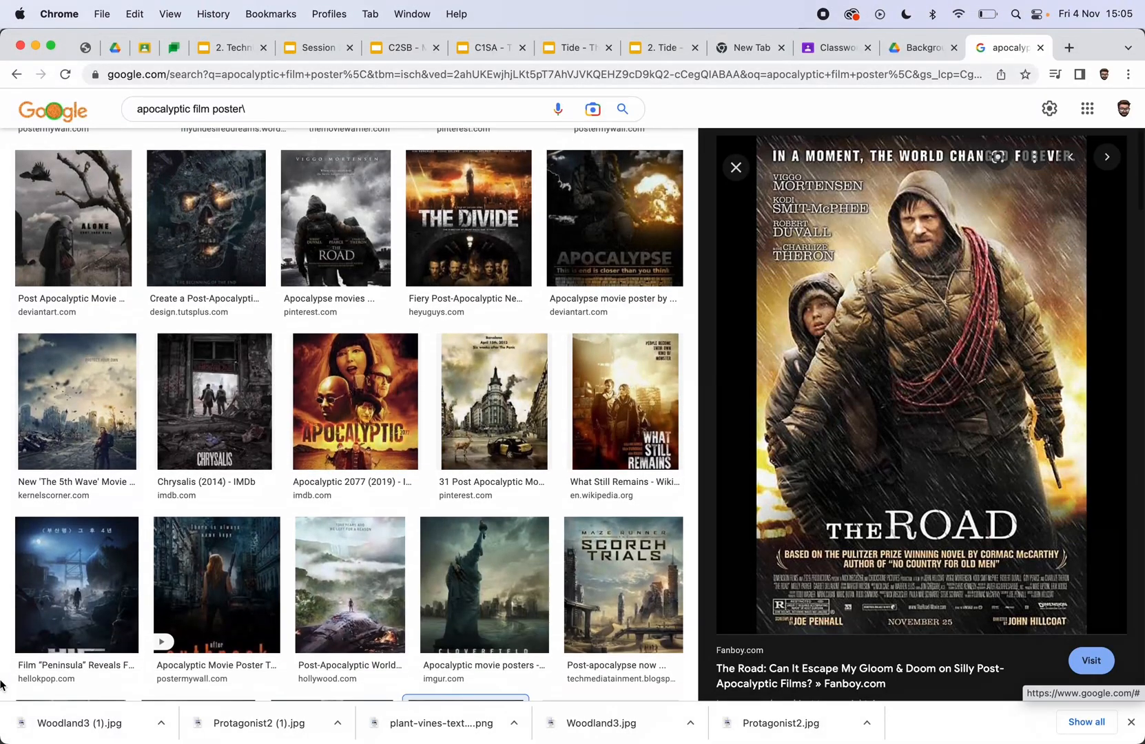
pyautogui.scroll(-2, 1, 684)
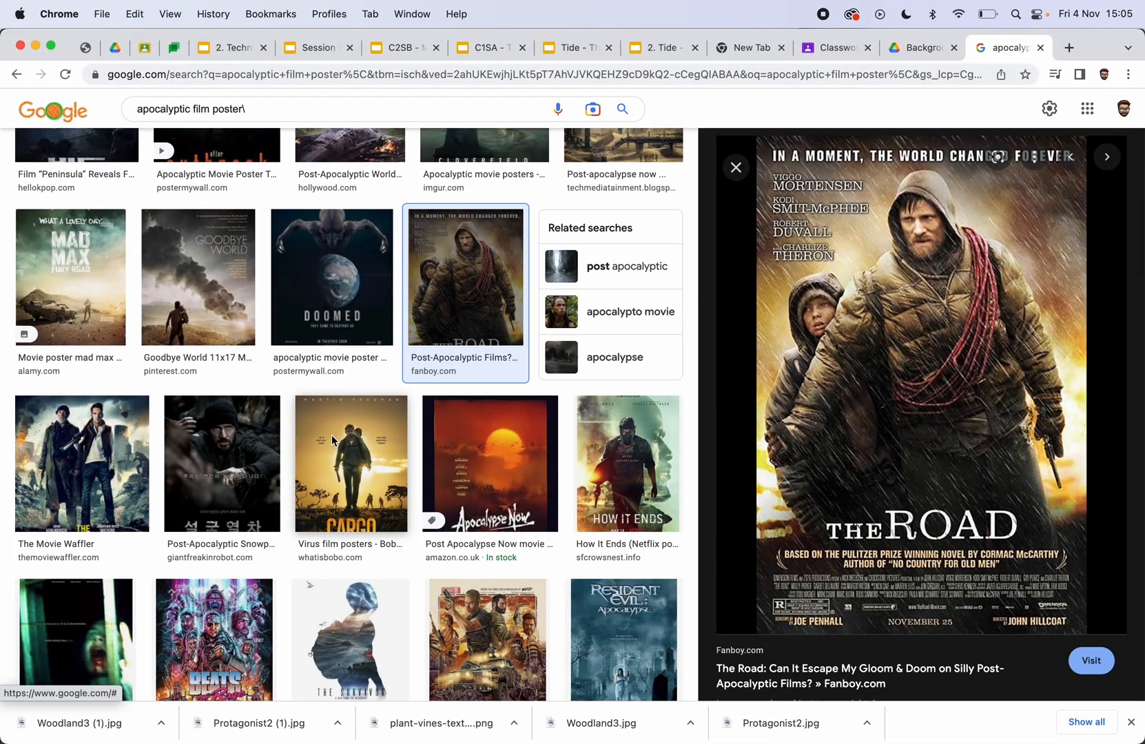
pyautogui.click(351, 468)
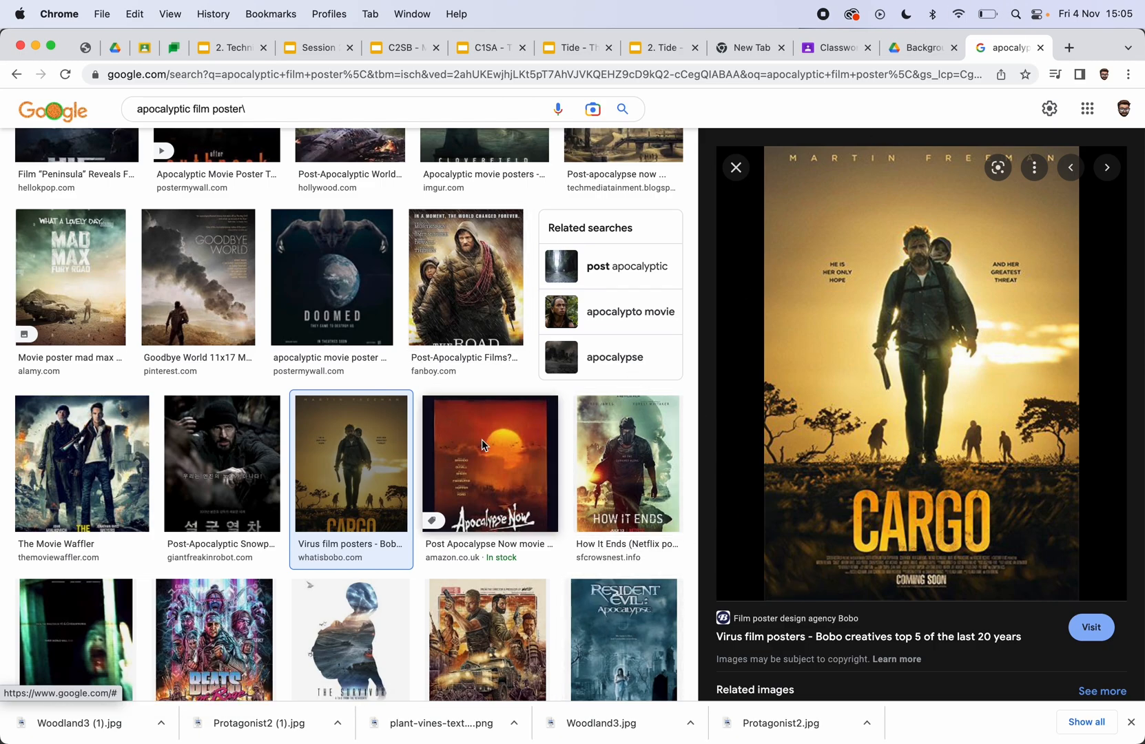
pyautogui.click(599, 476)
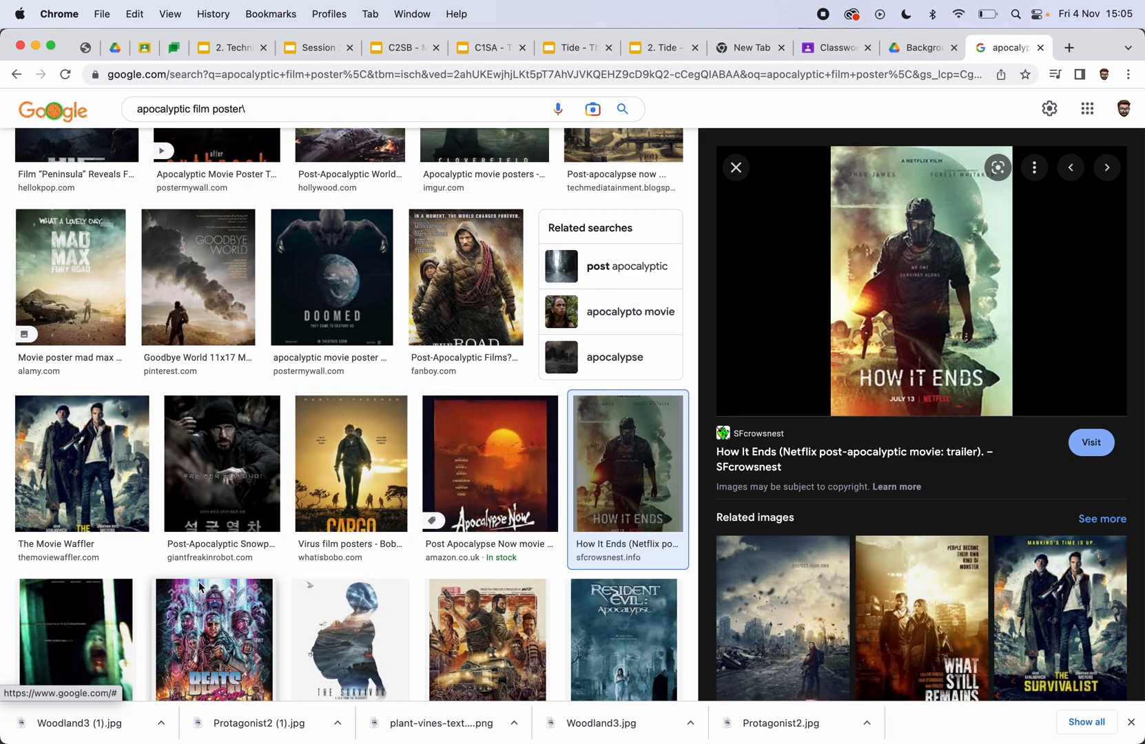
pyautogui.scroll(-1, 599, 638)
pyautogui.scroll(-5, 599, 638)
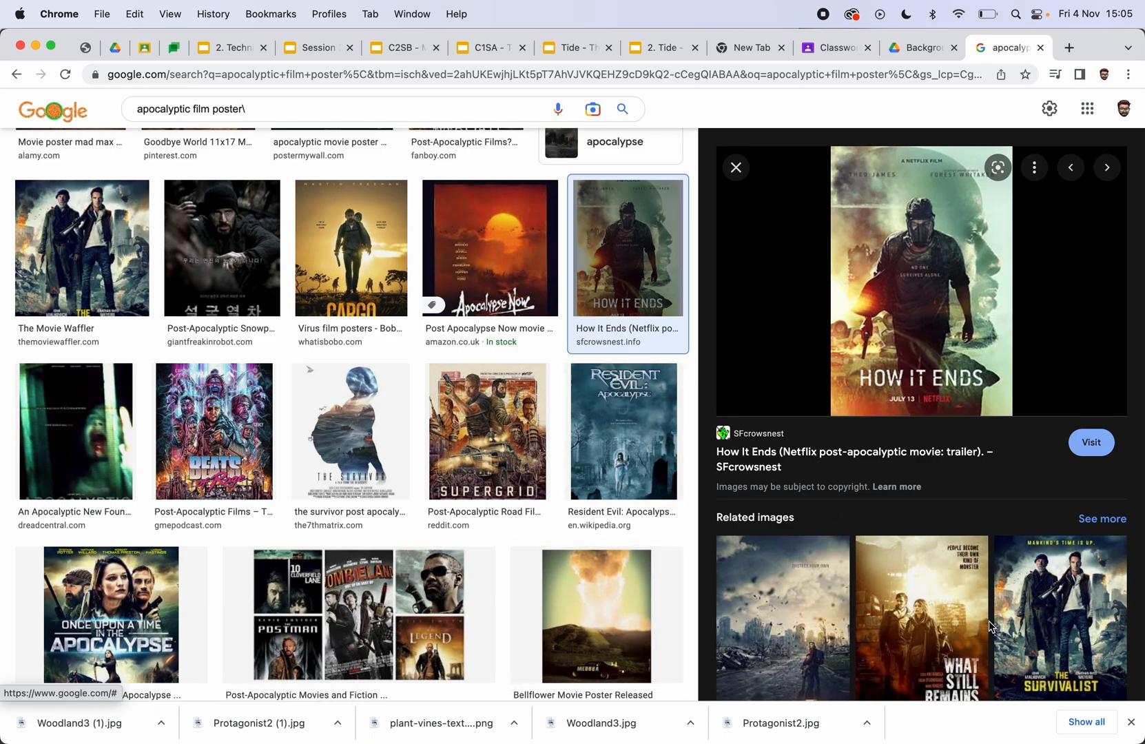
pyautogui.click(1013, 626)
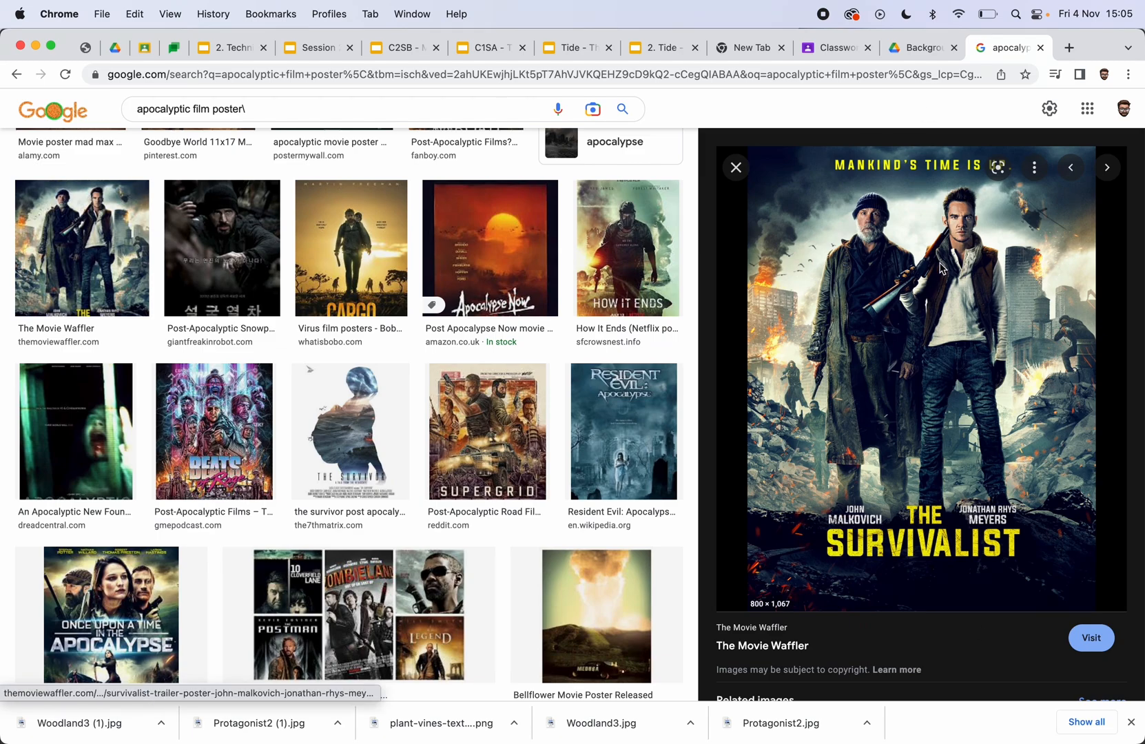
pyautogui.click(736, 168)
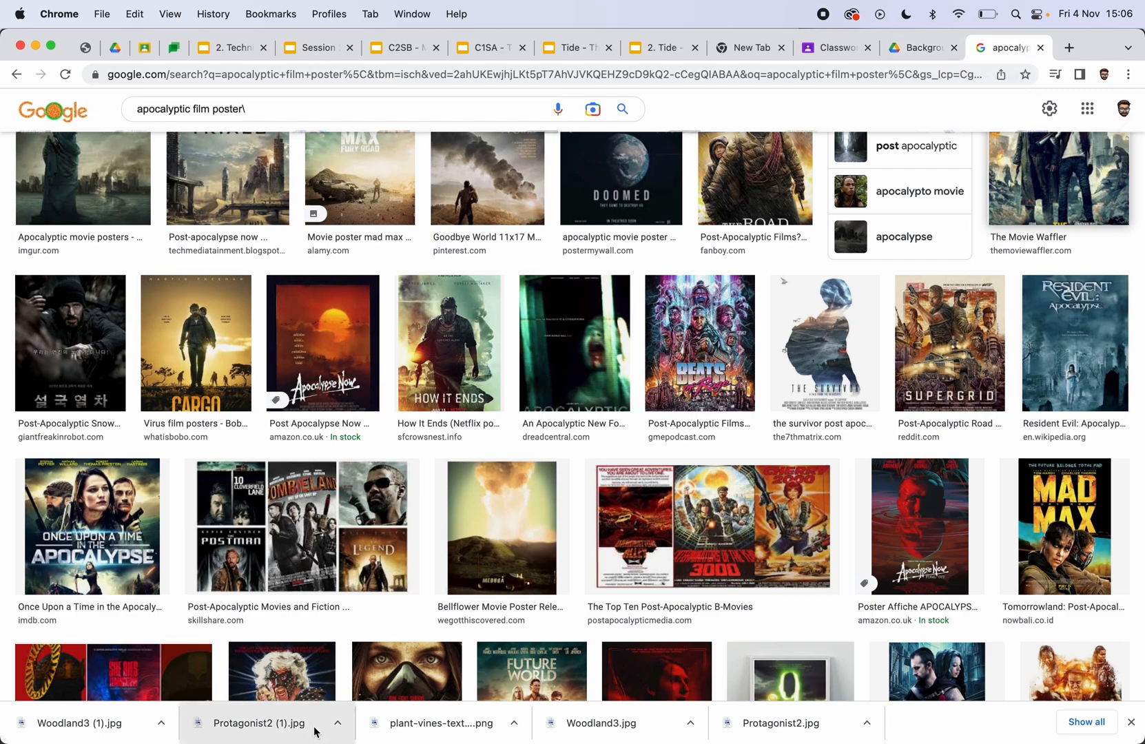
# - Switch to Photoshop and review how the protagonist sits against the woodland background
pyautogui.moveTo(882, 742)
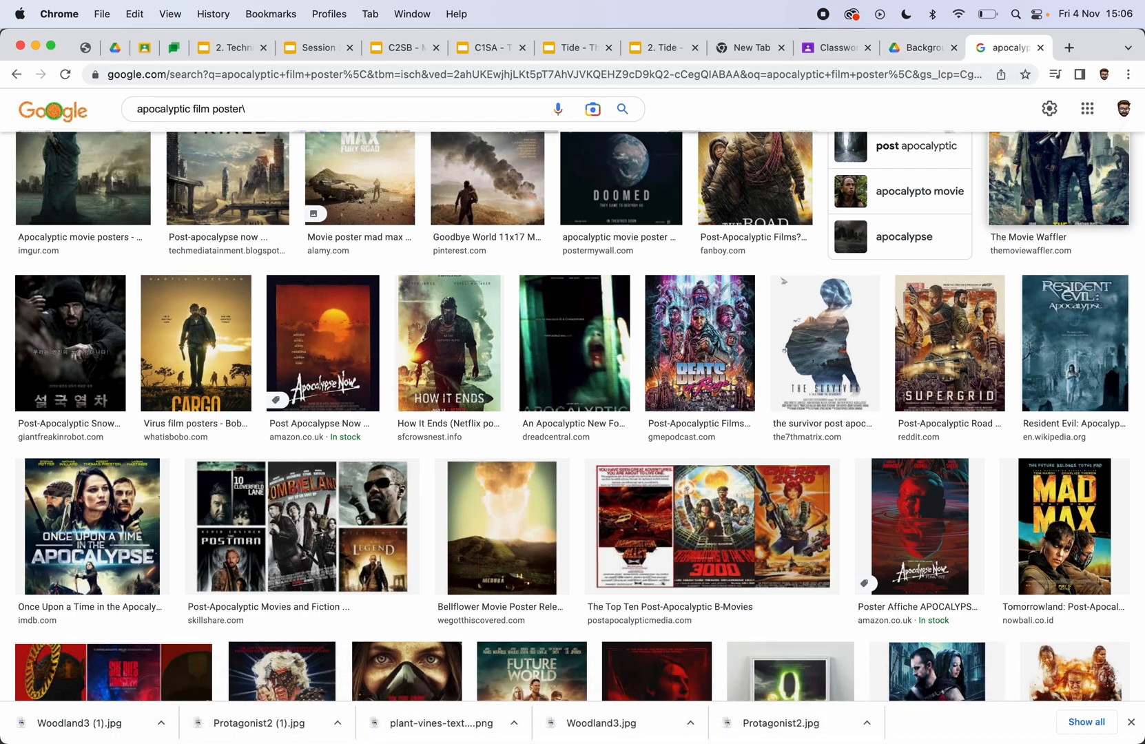
pyautogui.click(909, 727)
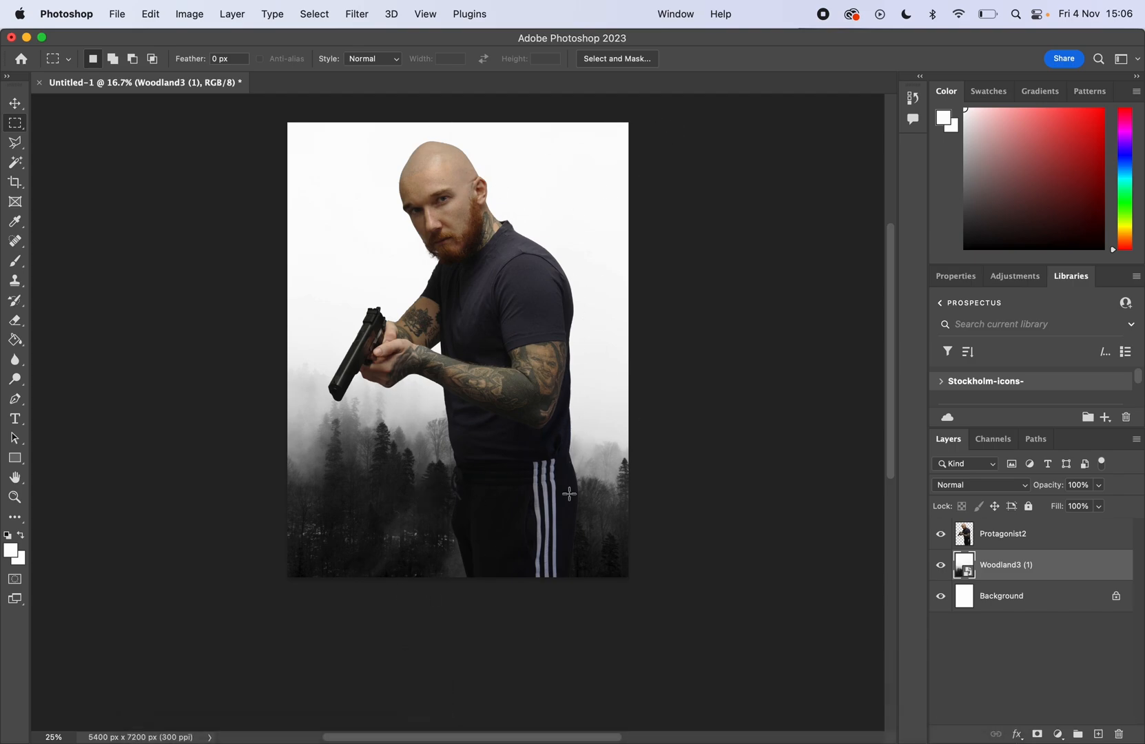
pyautogui.scroll(5, 616, 463)
pyautogui.scroll(-4, 616, 463)
pyautogui.hscroll(-1, 615, 463)
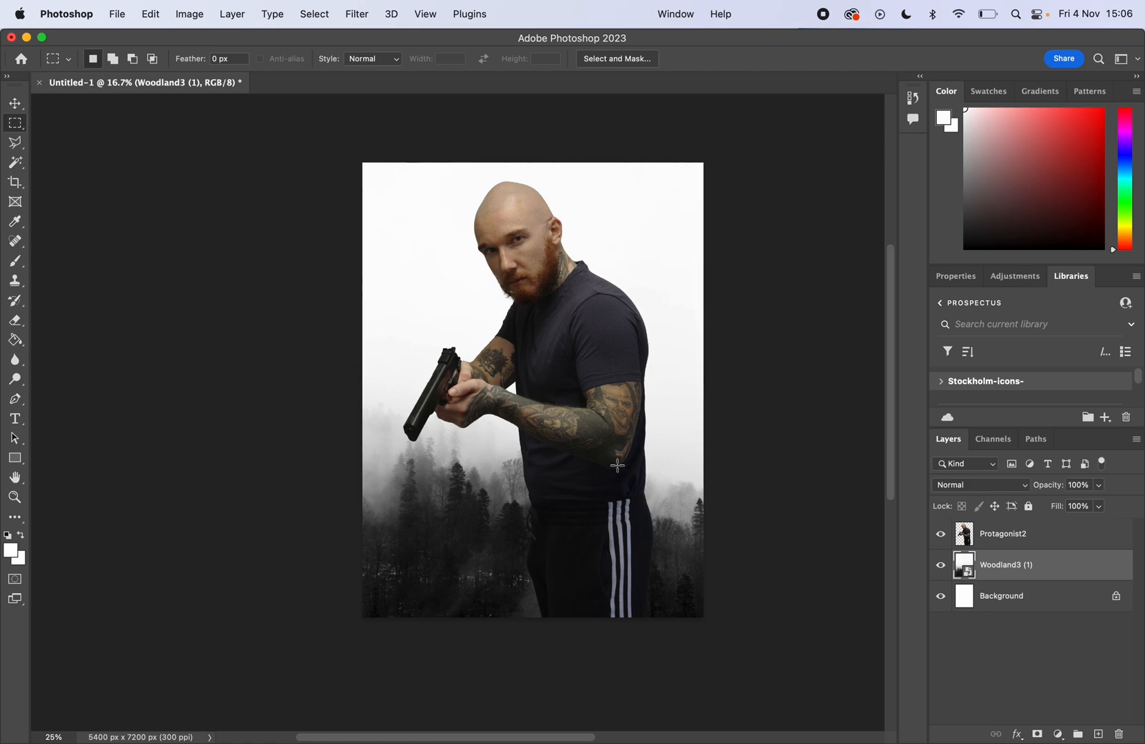
pyautogui.scroll(3, 665, 272)
pyautogui.scroll(-3, 665, 271)
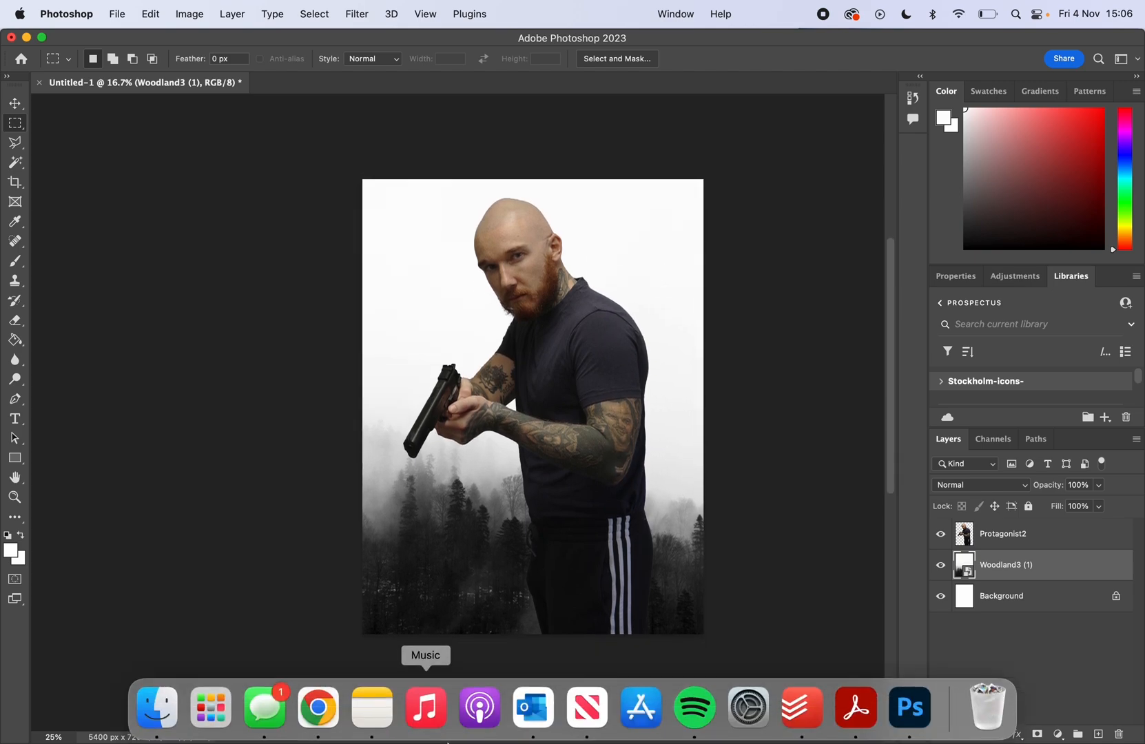
# - Switch to Google Chrome and open the Additional Assets folder inside Photoshop Template Images on Google Drive
pyautogui.click(317, 708)
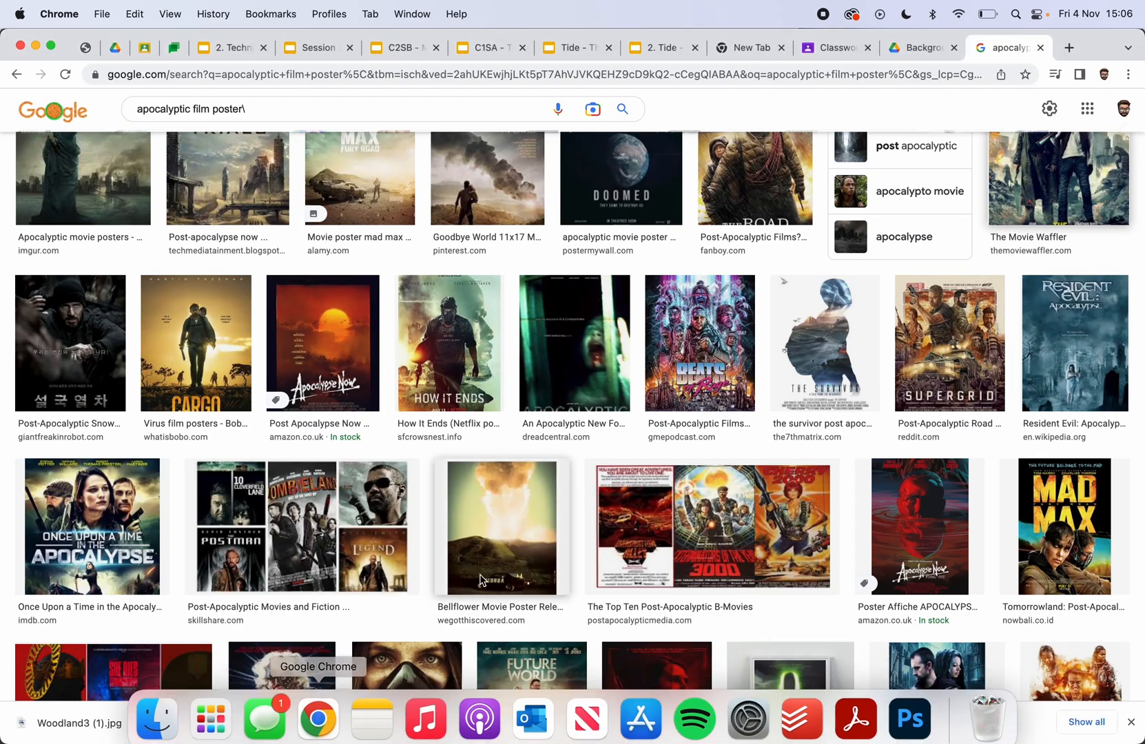
pyautogui.click(921, 47)
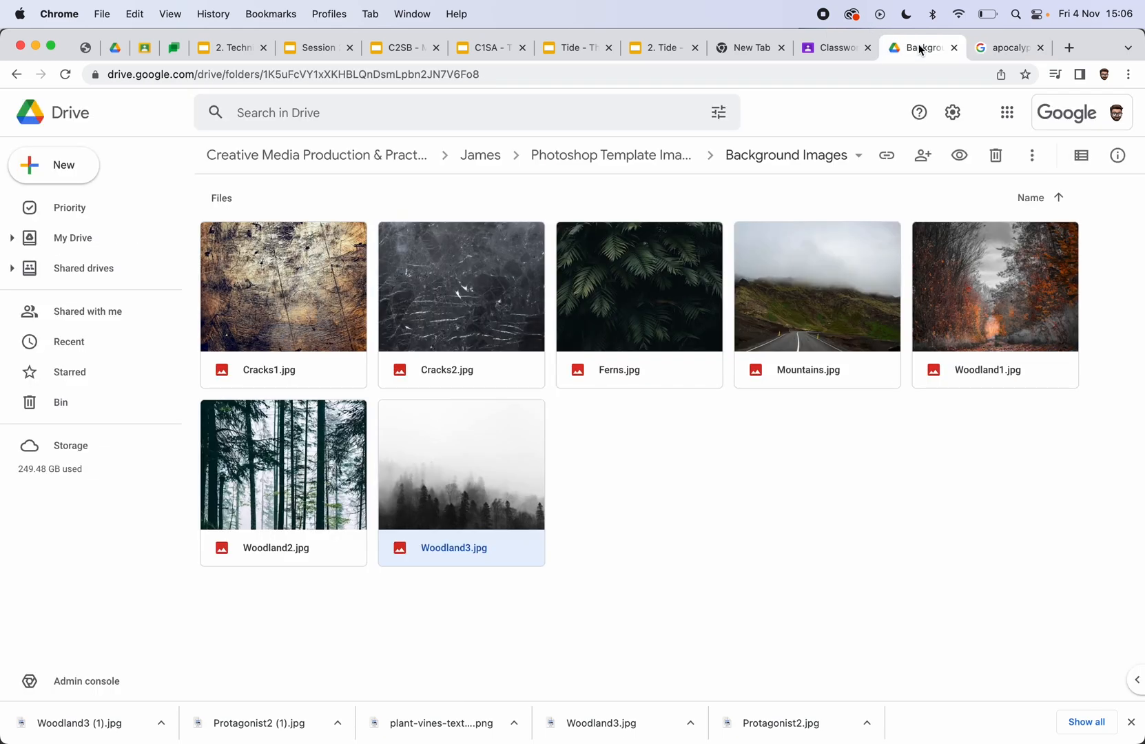
pyautogui.click(562, 161)
pyautogui.click(289, 239)
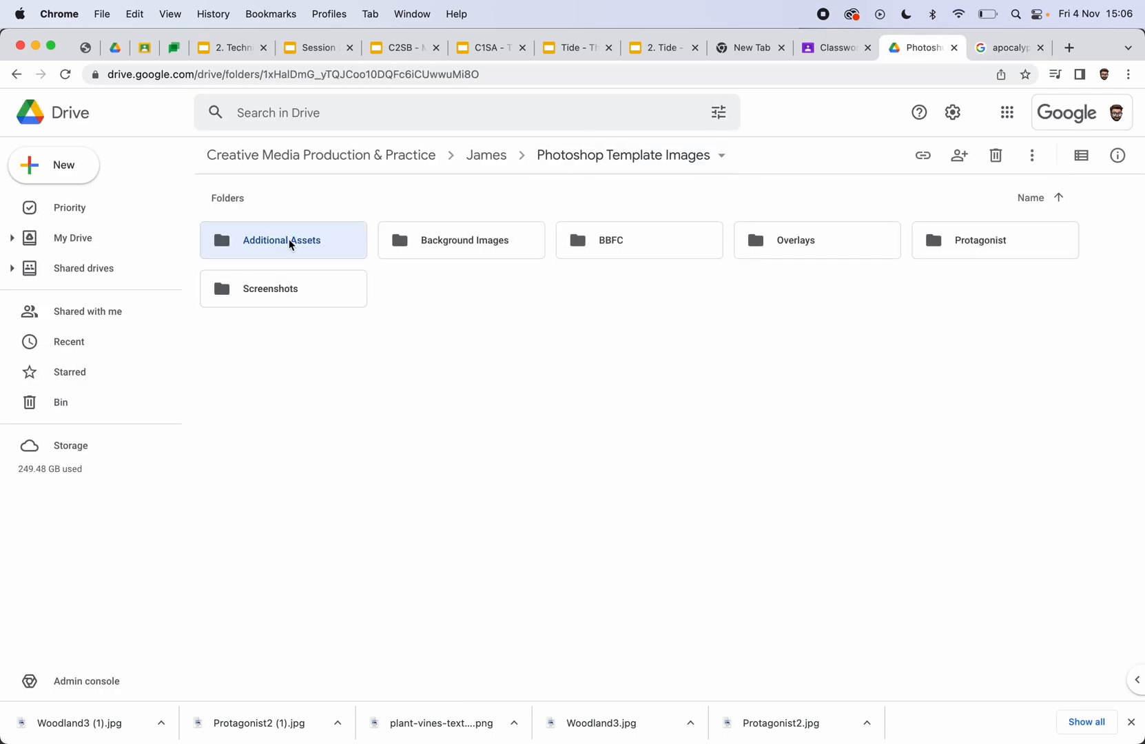
pyautogui.doubleClick(289, 239)
# - Download the plant-vines-texture-05 image from the Additional Assets folder and show the downloaded file in Finder
pyautogui.scroll(-1, 637, 442)
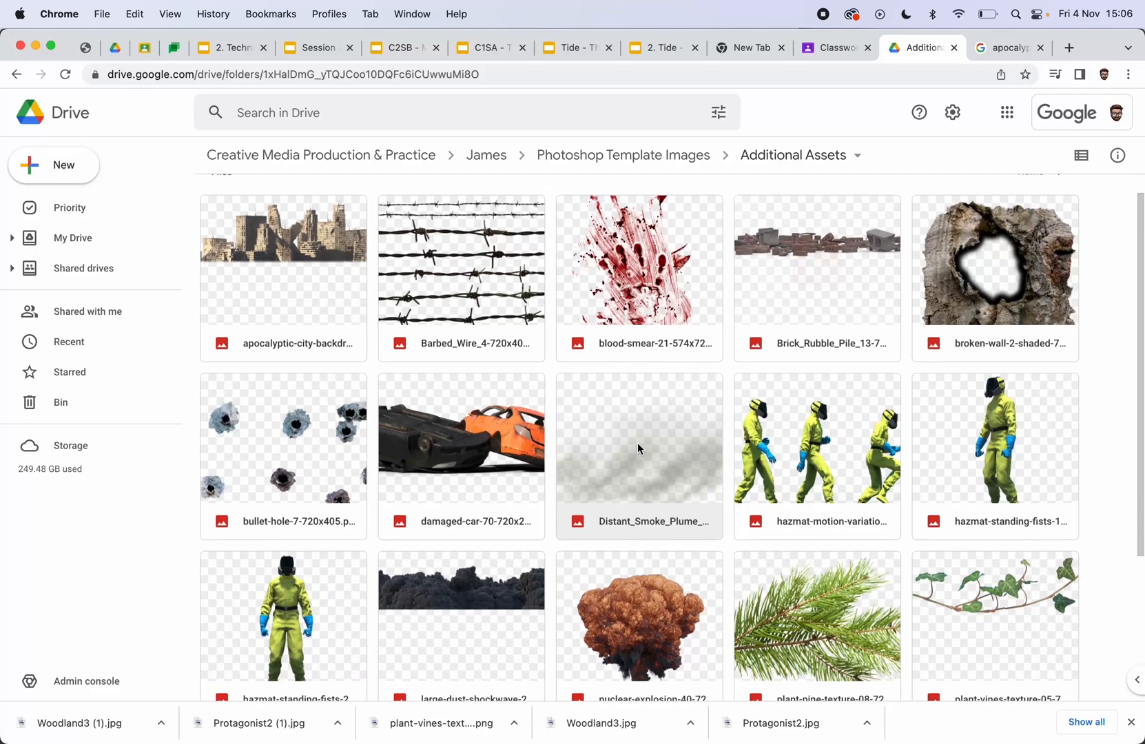
pyautogui.scroll(-2, 592, 514)
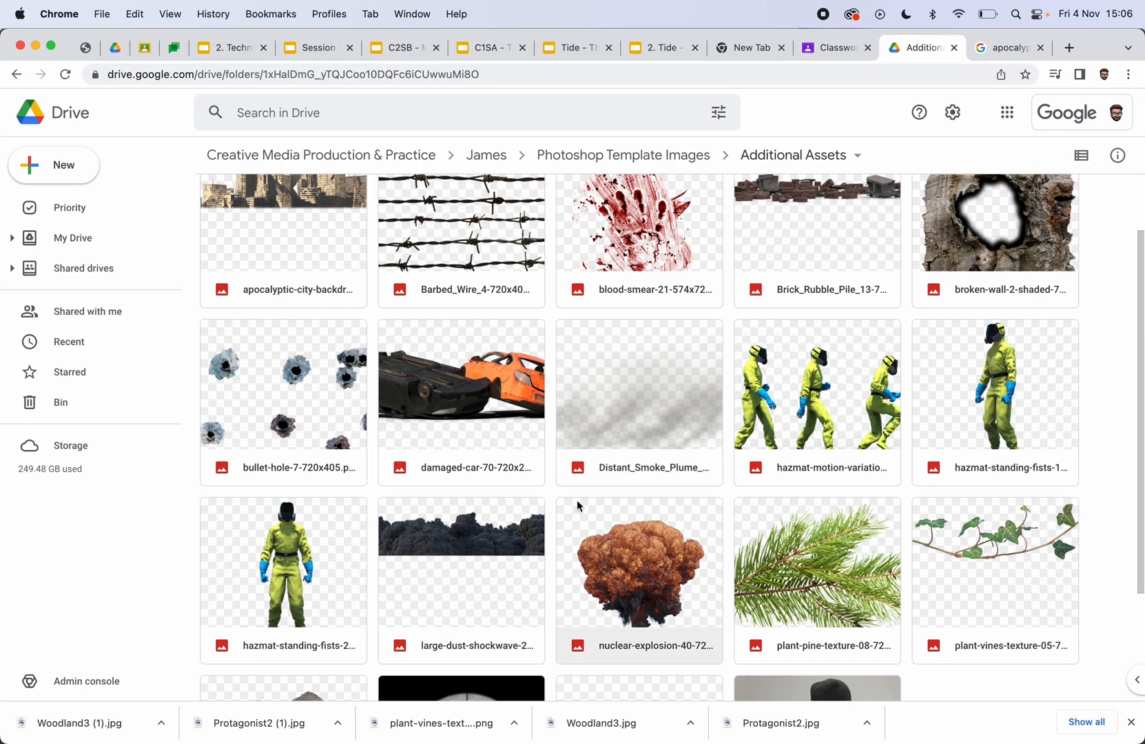
pyautogui.scroll(-3, 552, 514)
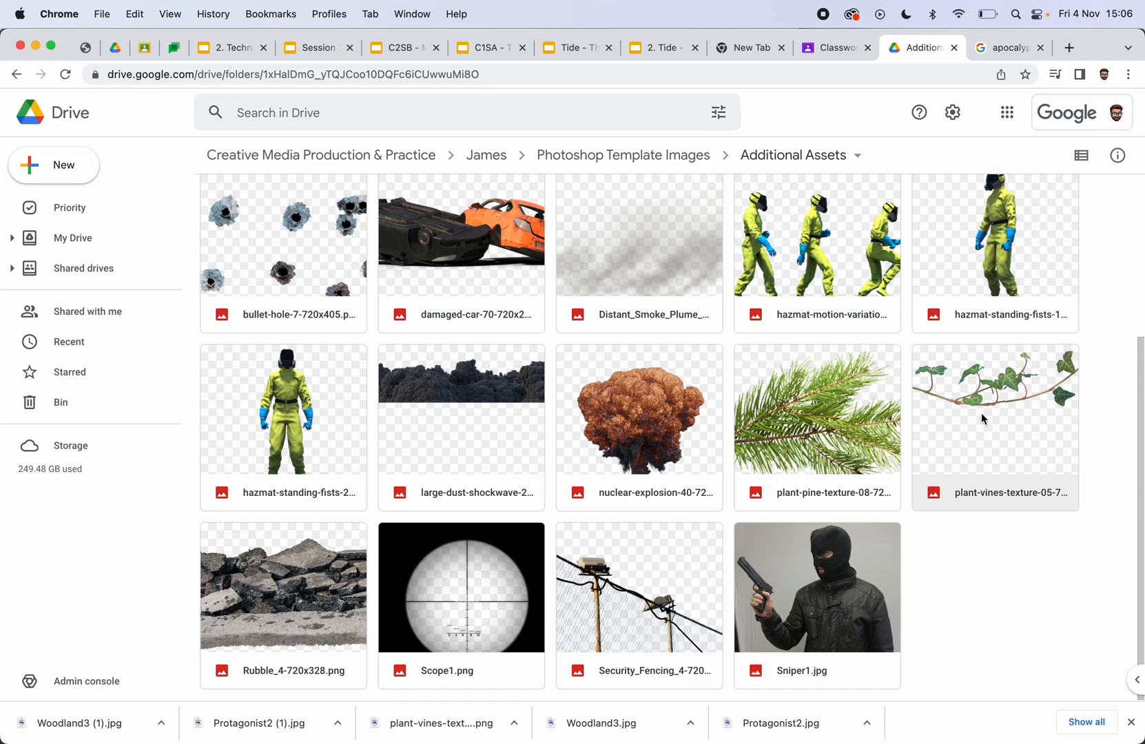
pyautogui.click(983, 418)
pyautogui.rightClick(983, 419)
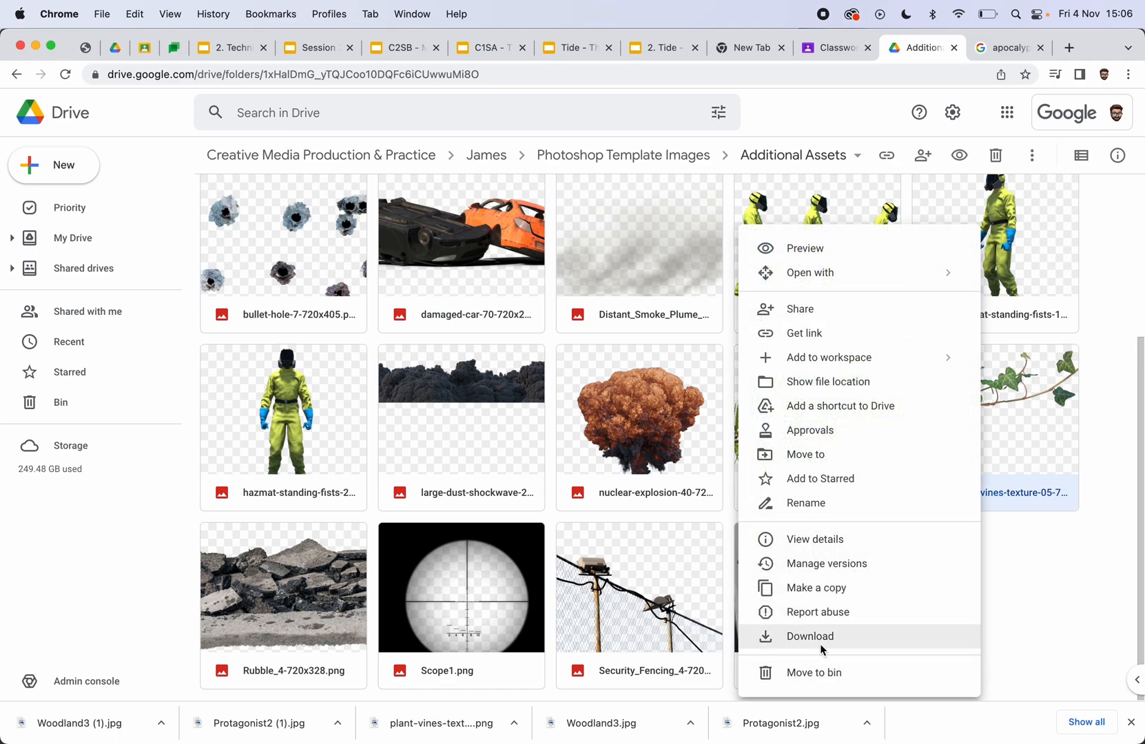
pyautogui.click(819, 644)
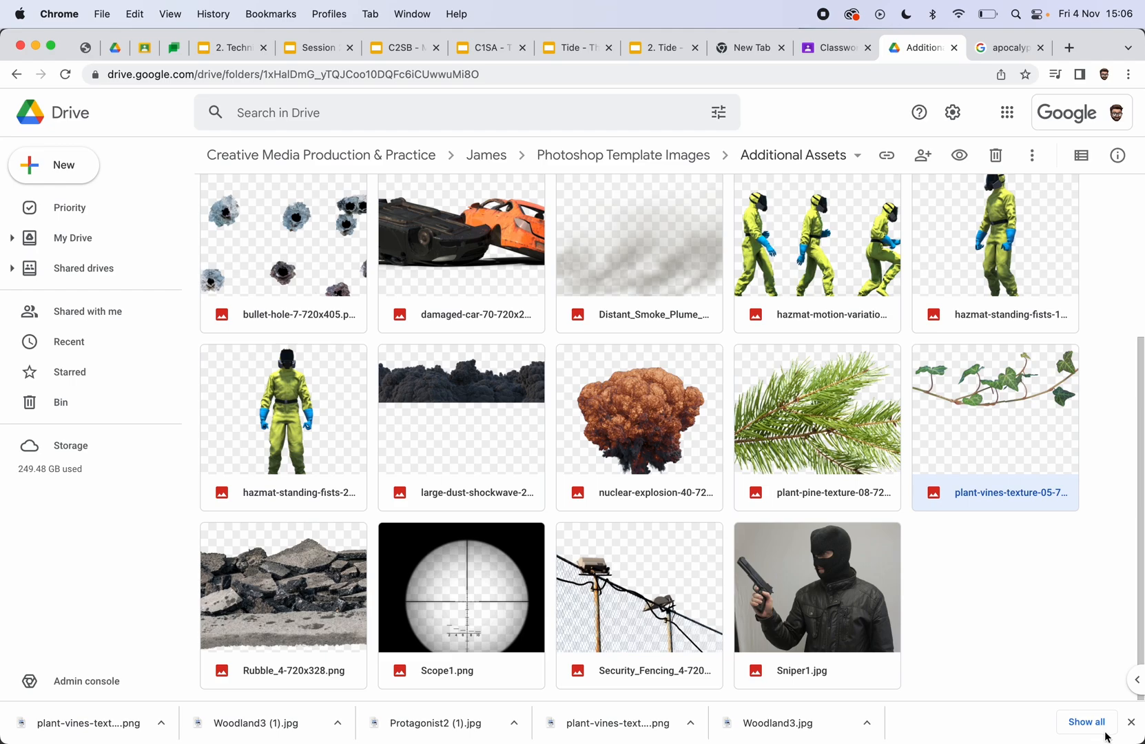
pyautogui.click(161, 723)
pyautogui.click(203, 703)
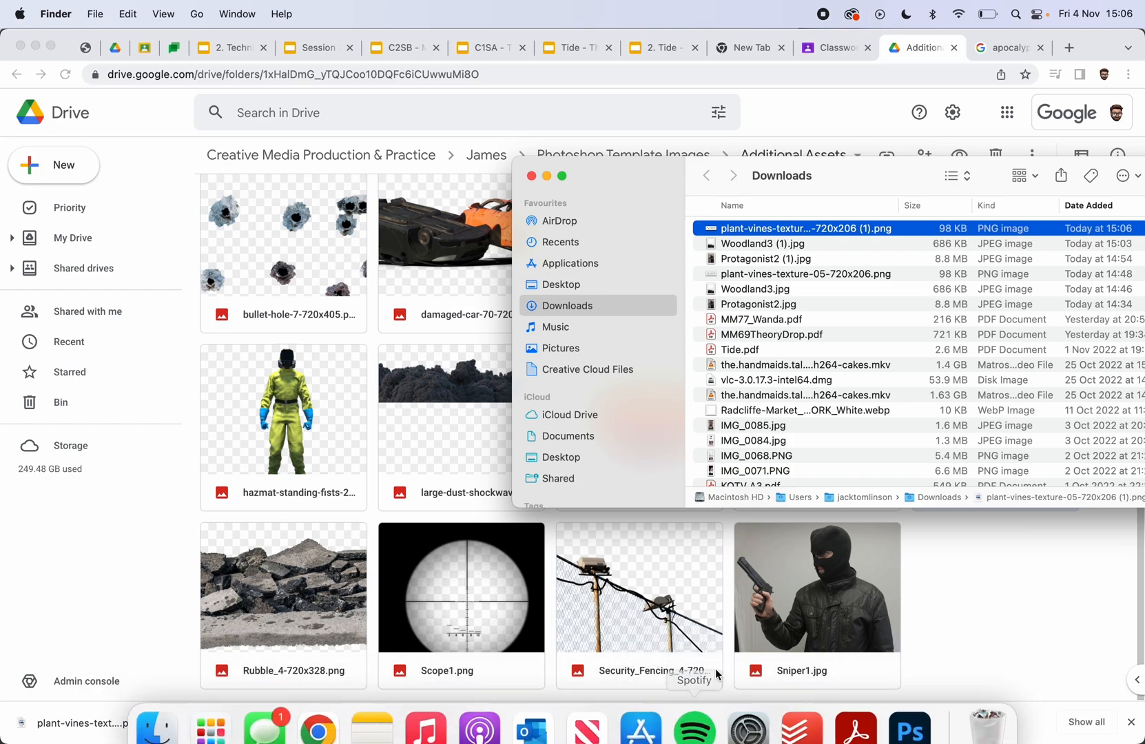
# - Switch to Photoshop and place plant-vines-texture-05-720x206 (1).png from the Downloads folder onto the poster, directly above the Woodland3 (1) layer
pyautogui.click(898, 736)
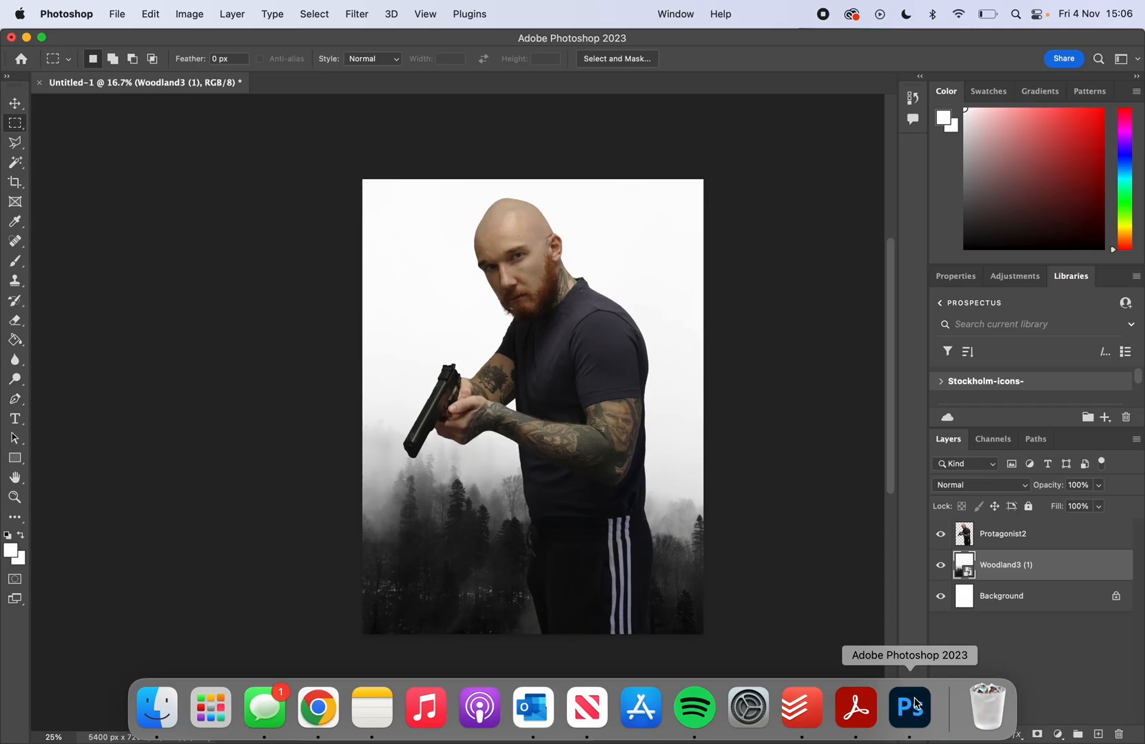
pyautogui.click(158, 713)
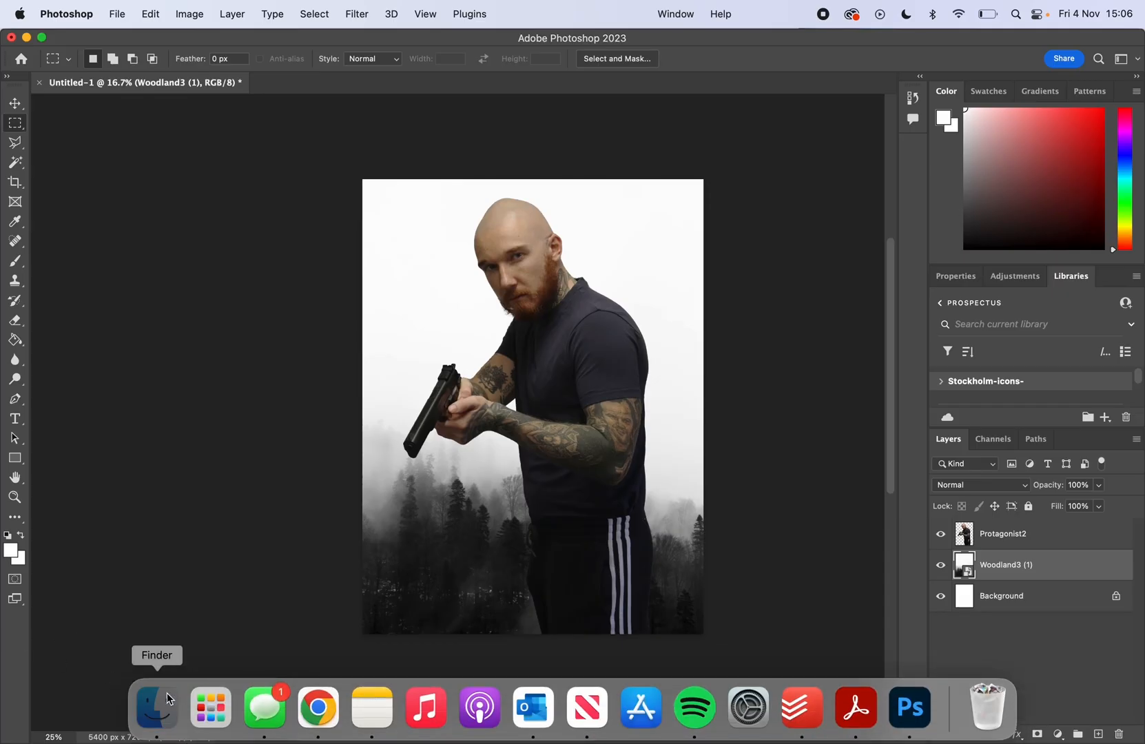
pyautogui.moveTo(830, 230); pyautogui.dragTo(485, 455)
pyautogui.moveTo(576, 419); pyautogui.dragTo(458, 472)
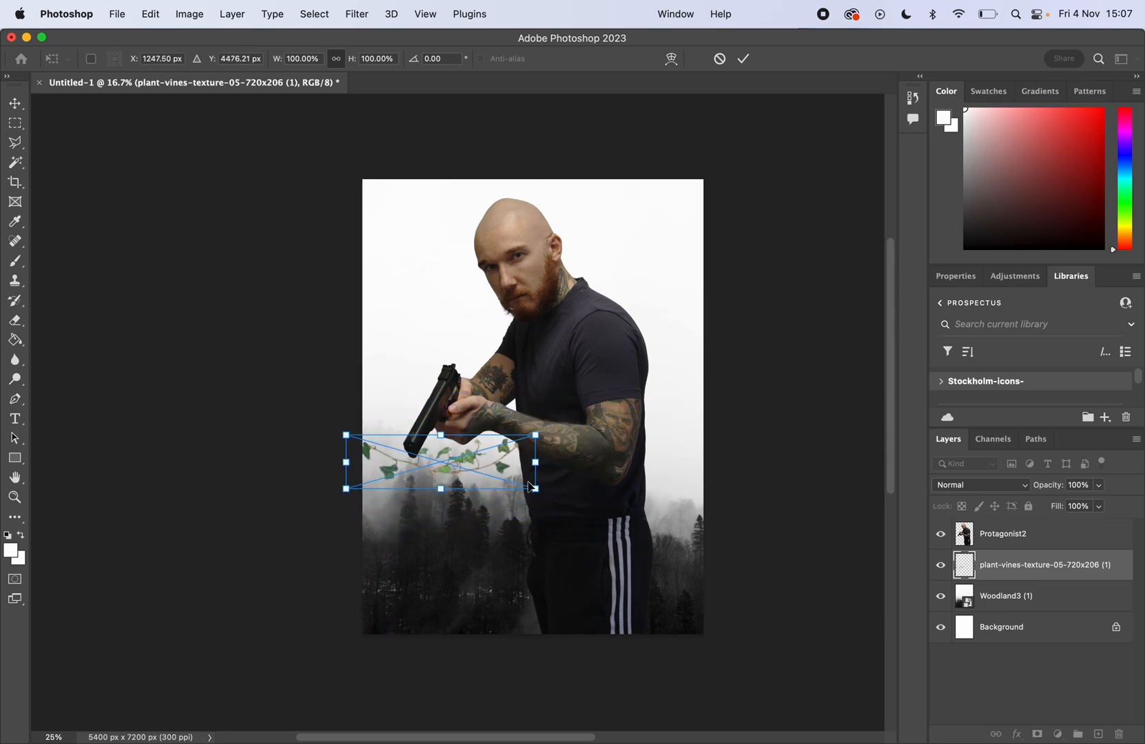
# - Scale the vines to about 140%, rotate them to about -121°, and position them over the lower-right corner of the poster
pyautogui.moveTo(534, 487); pyautogui.dragTo(607, 543)
pyautogui.moveTo(626, 431); pyautogui.dragTo(334, 342)
pyautogui.moveTo(474, 489); pyautogui.dragTo(642, 579)
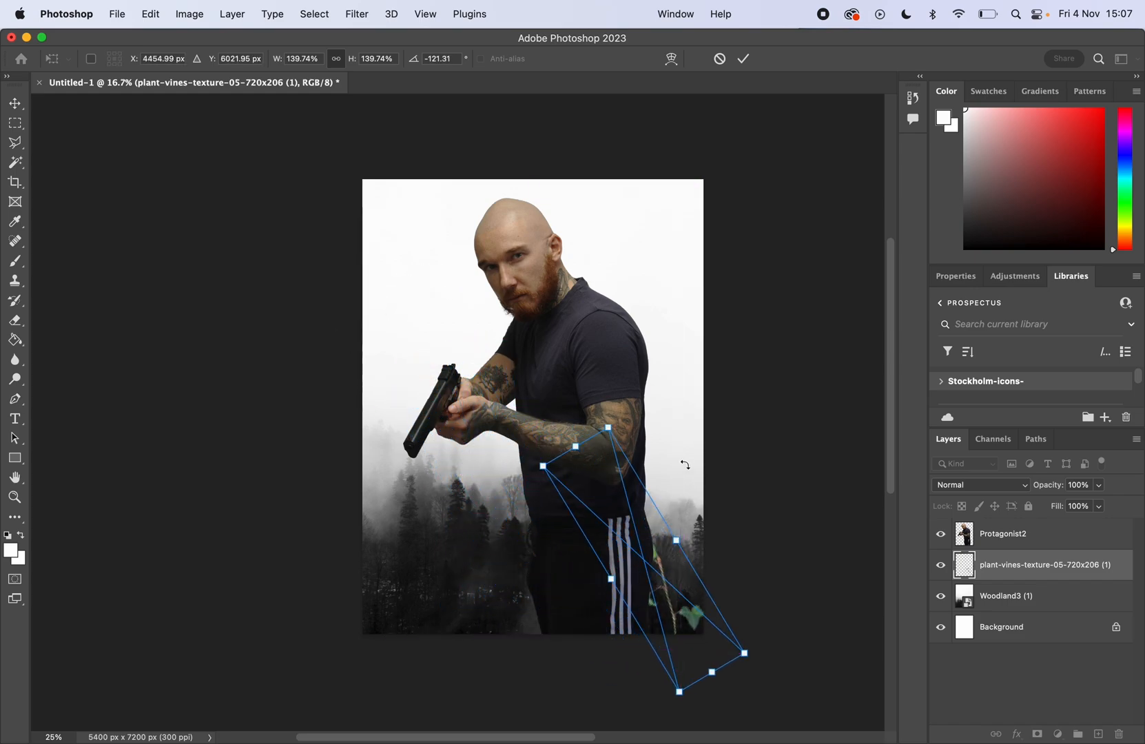
pyautogui.click(746, 58)
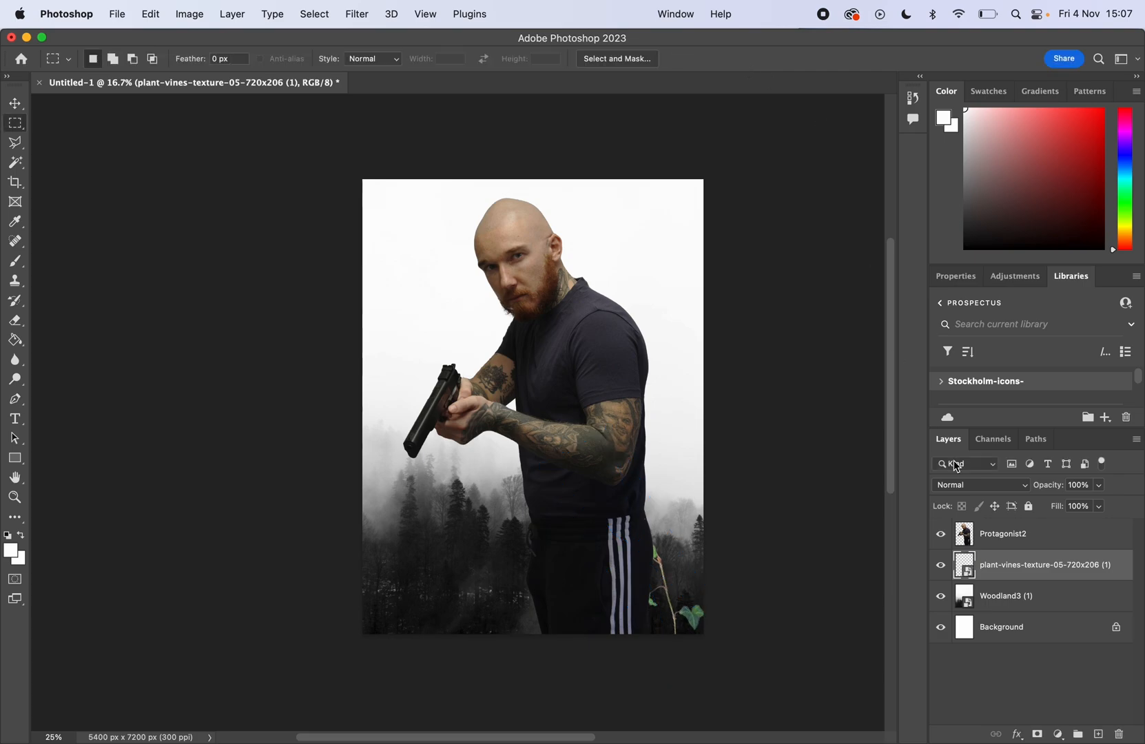
# - Move the vines layer above Protagonist2 and duplicate it within the same document under the default copy name
pyautogui.moveTo(1027, 567); pyautogui.dragTo(1026, 536)
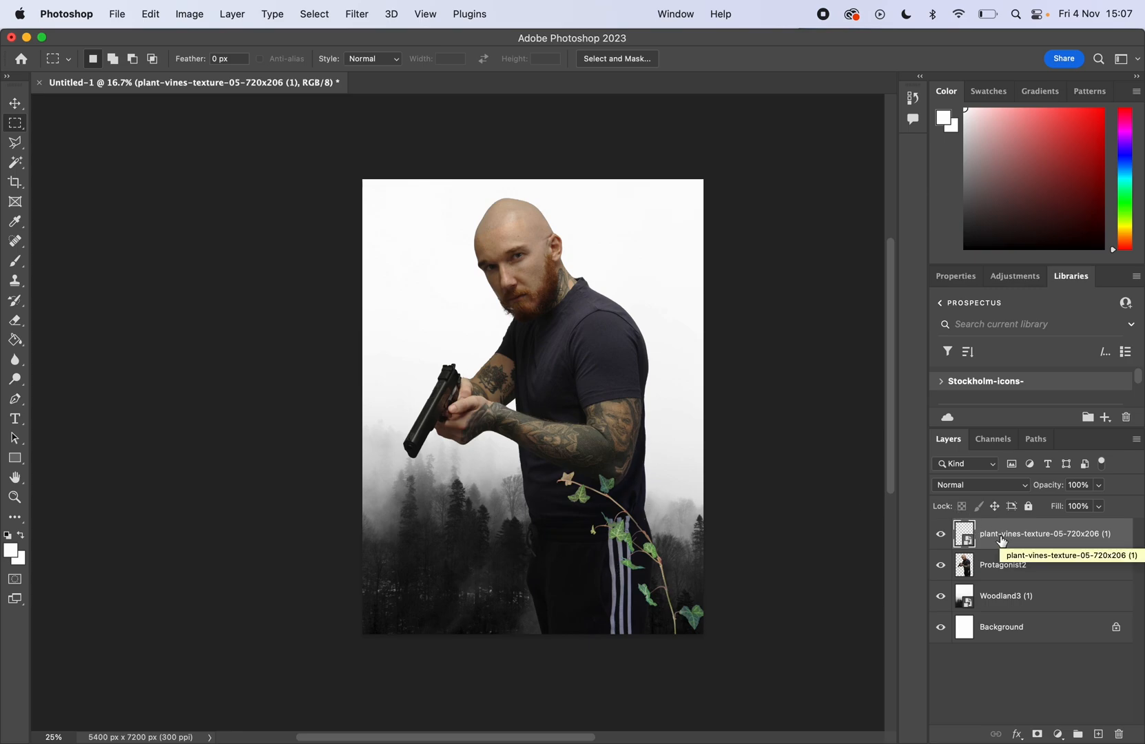
pyautogui.rightClick(1000, 539)
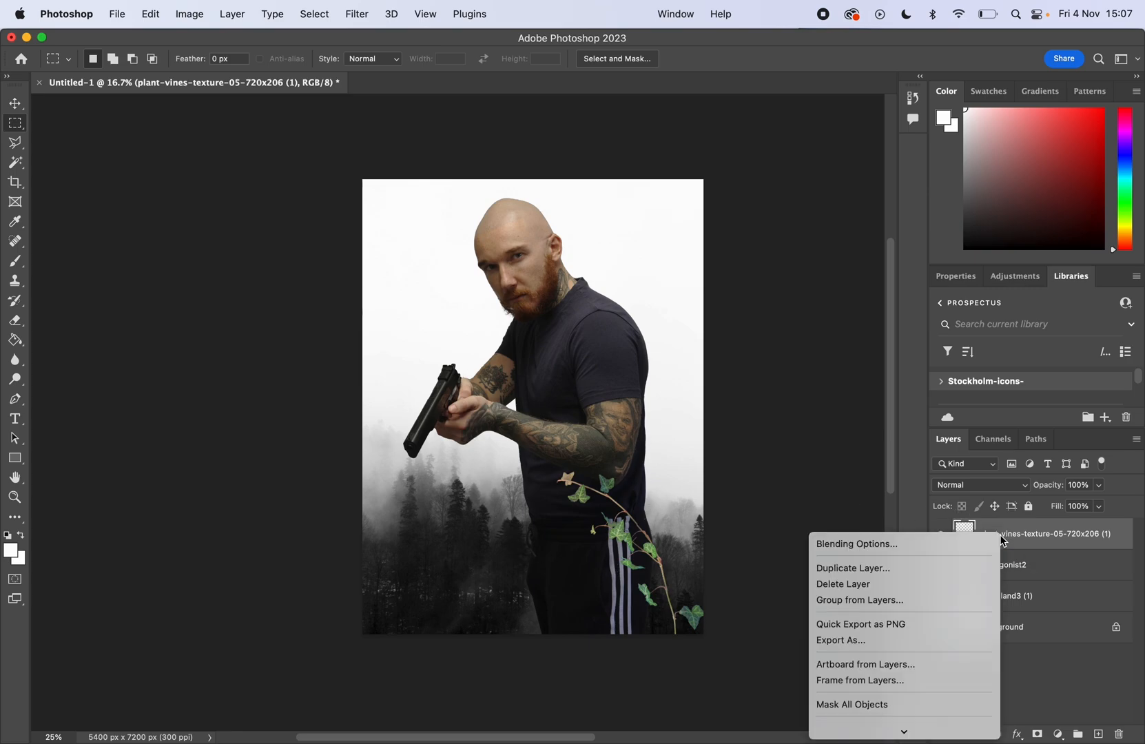
pyautogui.click(929, 570)
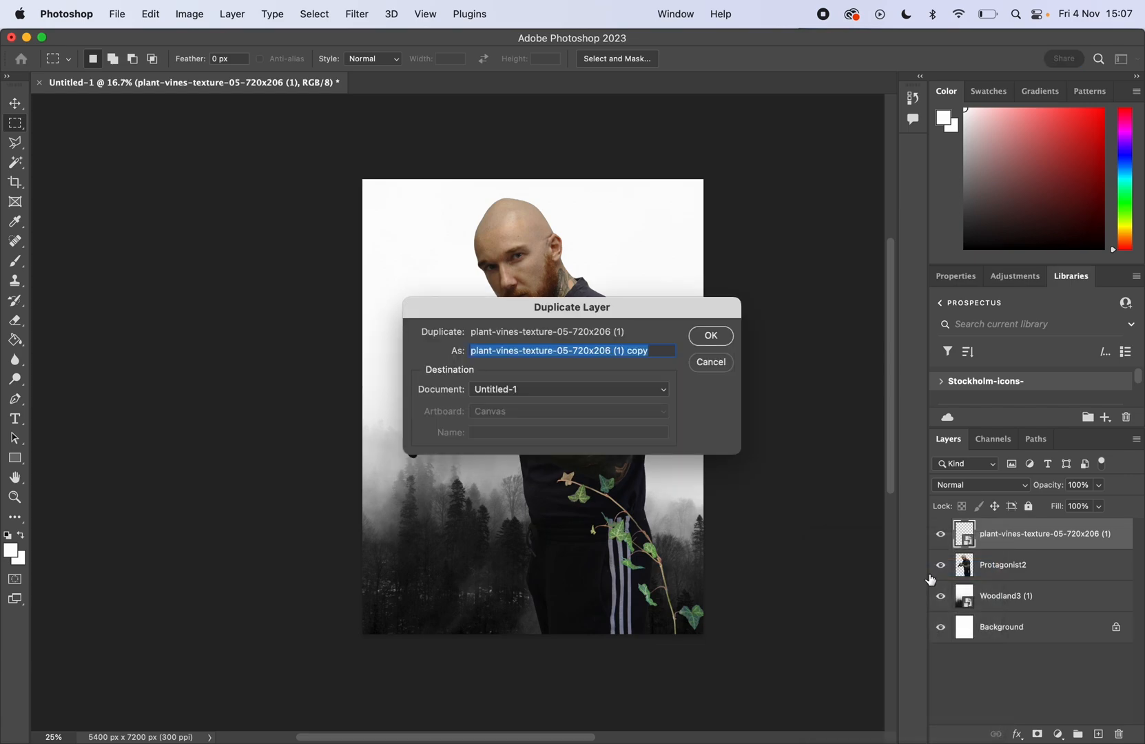
pyautogui.click(711, 335)
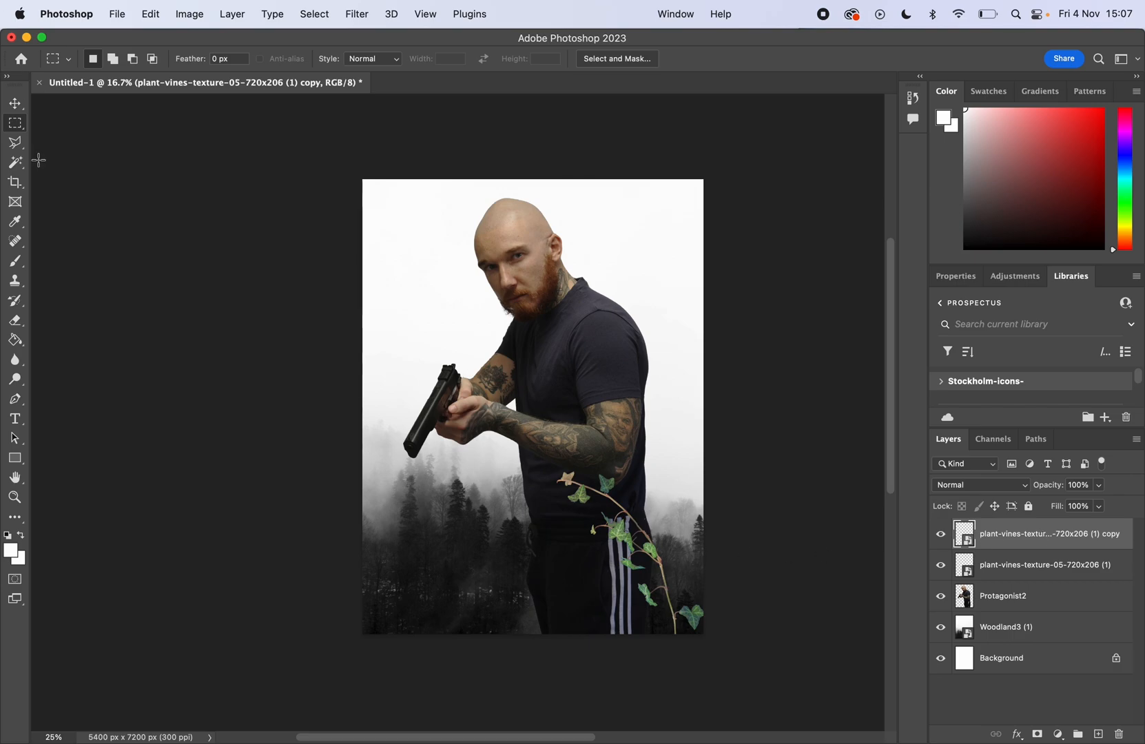
# - Scale the vines copy to about 90%, rotate it to about 59°, and position it over the protagonist's trousers beside the first vine
pyautogui.click(14, 102)
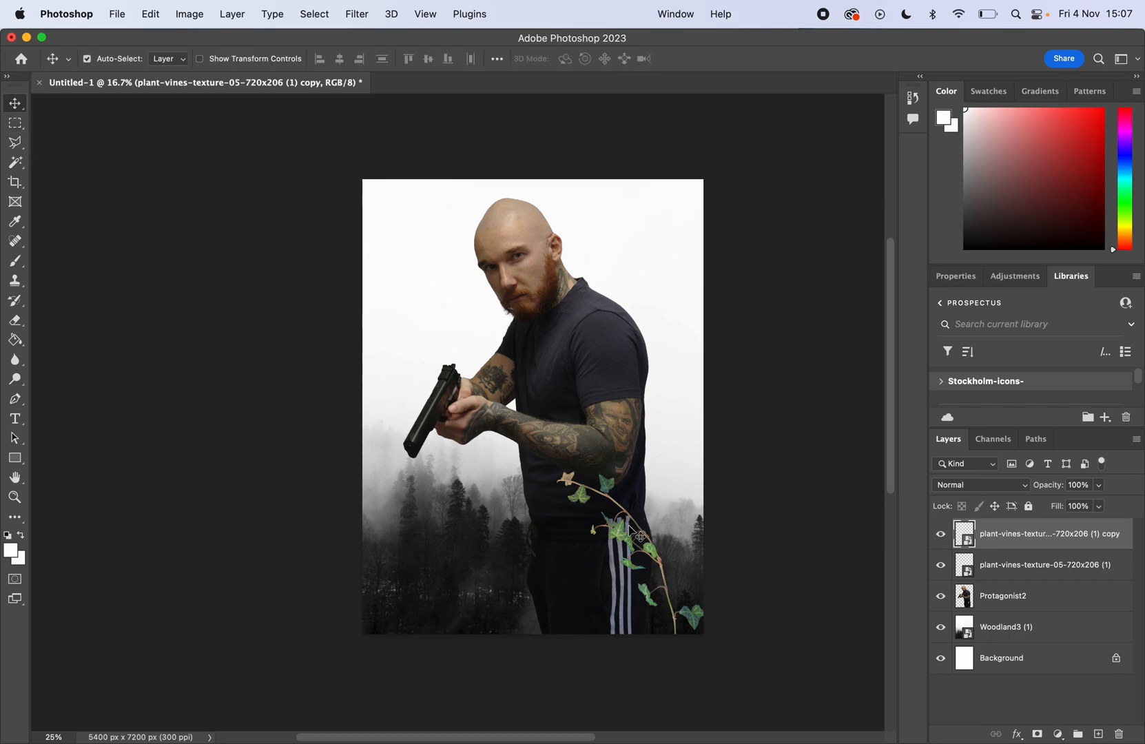
pyautogui.moveTo(623, 533); pyautogui.dragTo(541, 520)
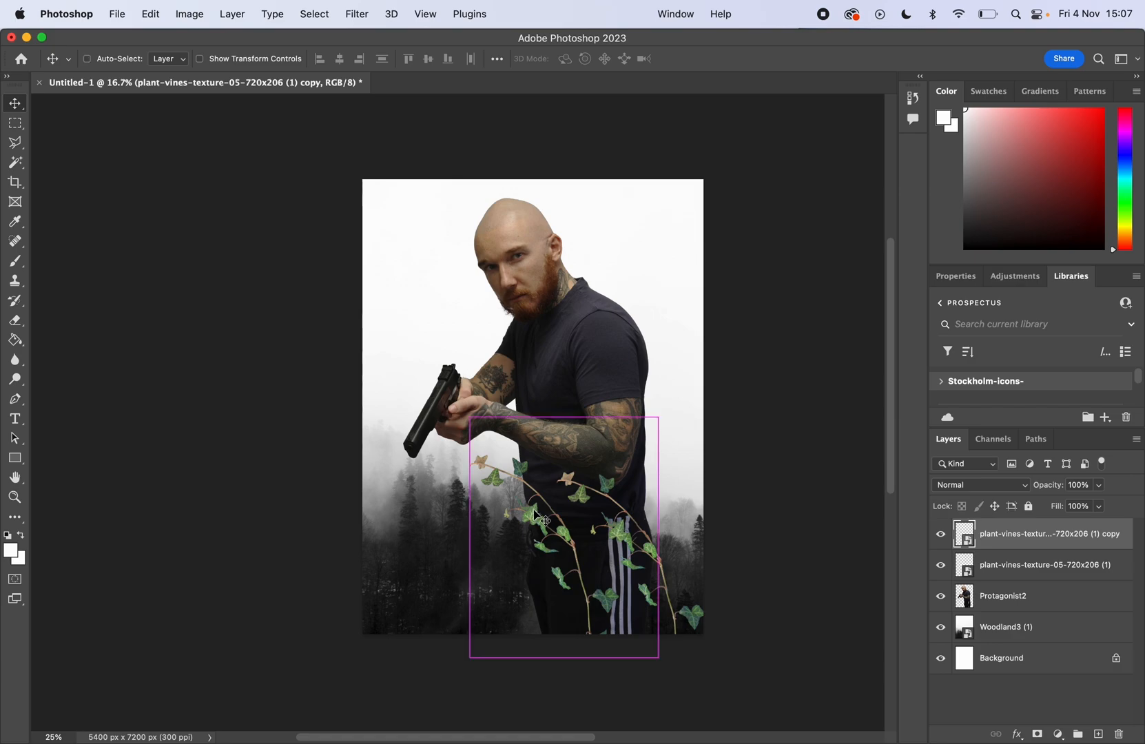
pyautogui.hotkey('ctrl', 't')
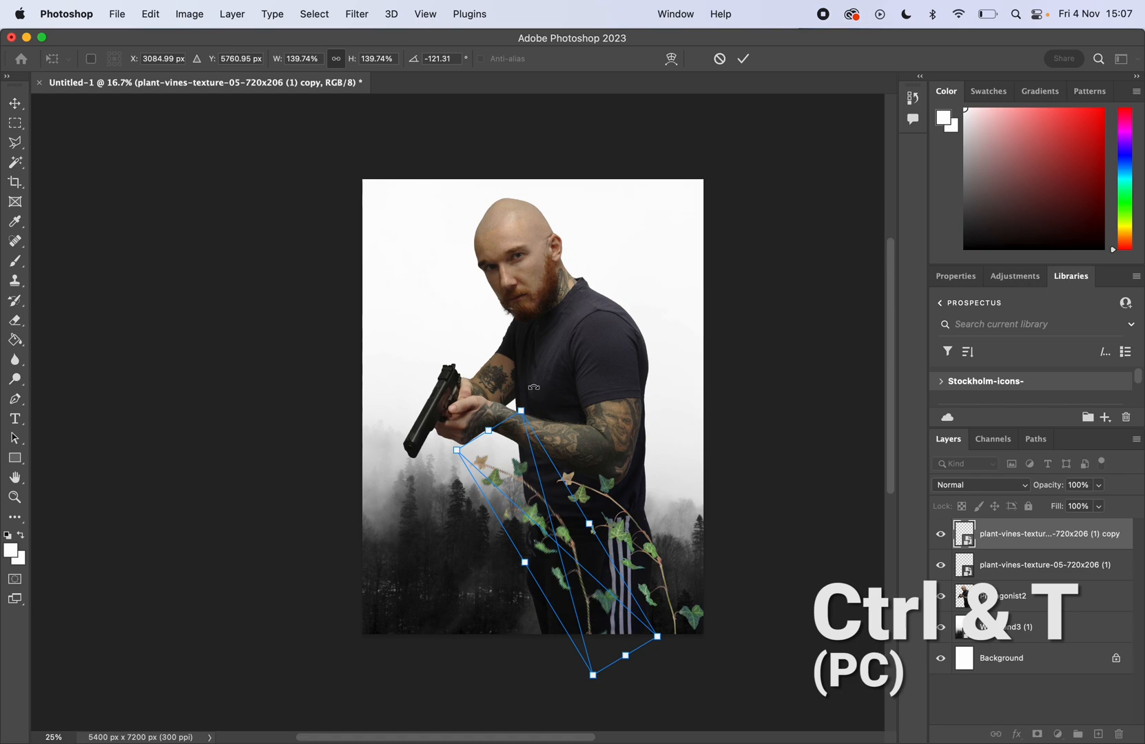
pyautogui.moveTo(543, 479); pyautogui.dragTo(536, 405)
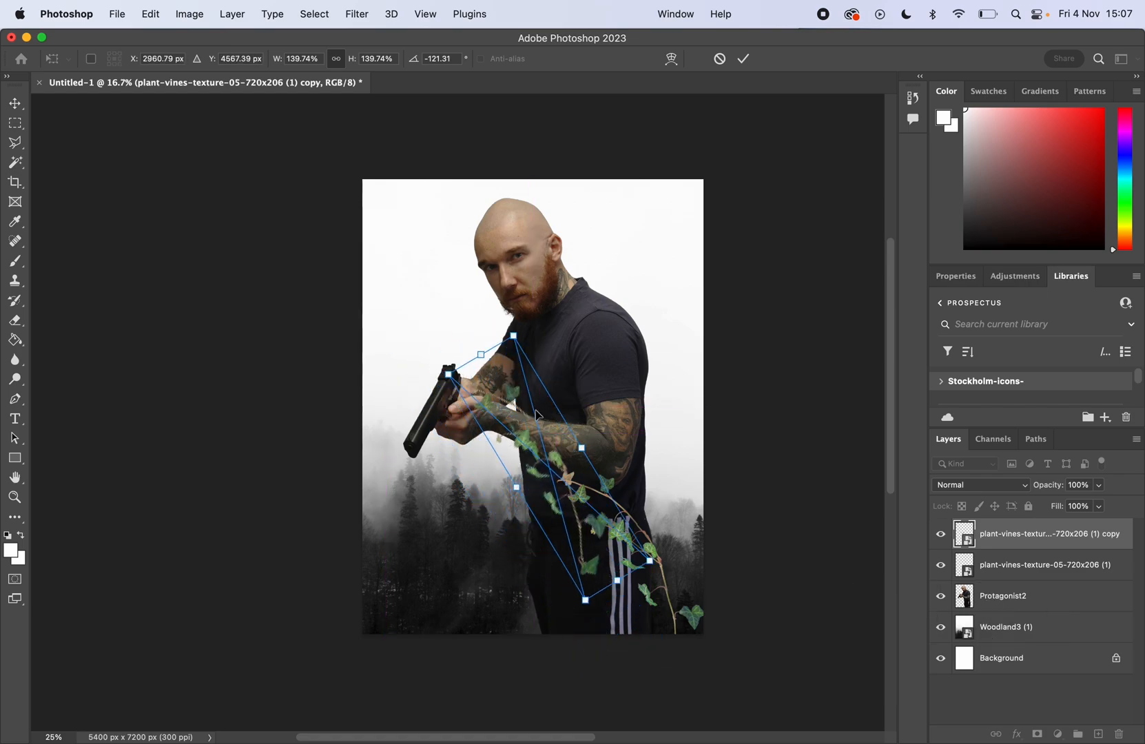
pyautogui.moveTo(617, 579); pyautogui.dragTo(337, 265)
pyautogui.moveTo(464, 323); pyautogui.dragTo(614, 629)
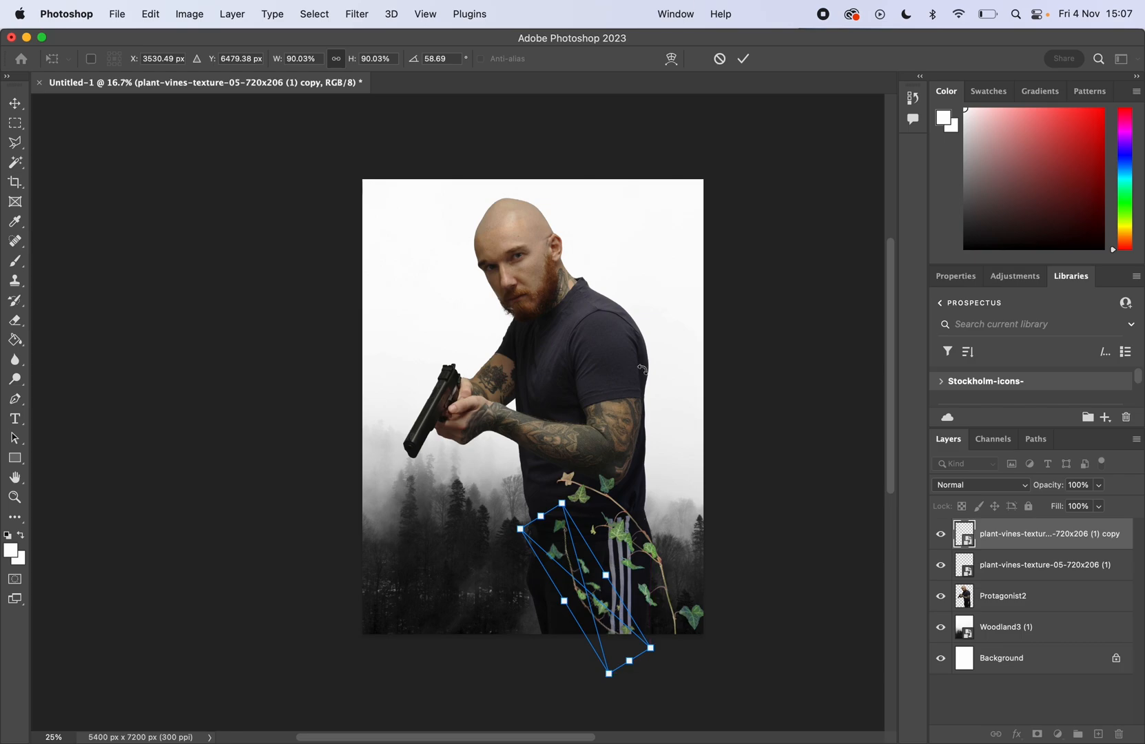
pyautogui.click(742, 60)
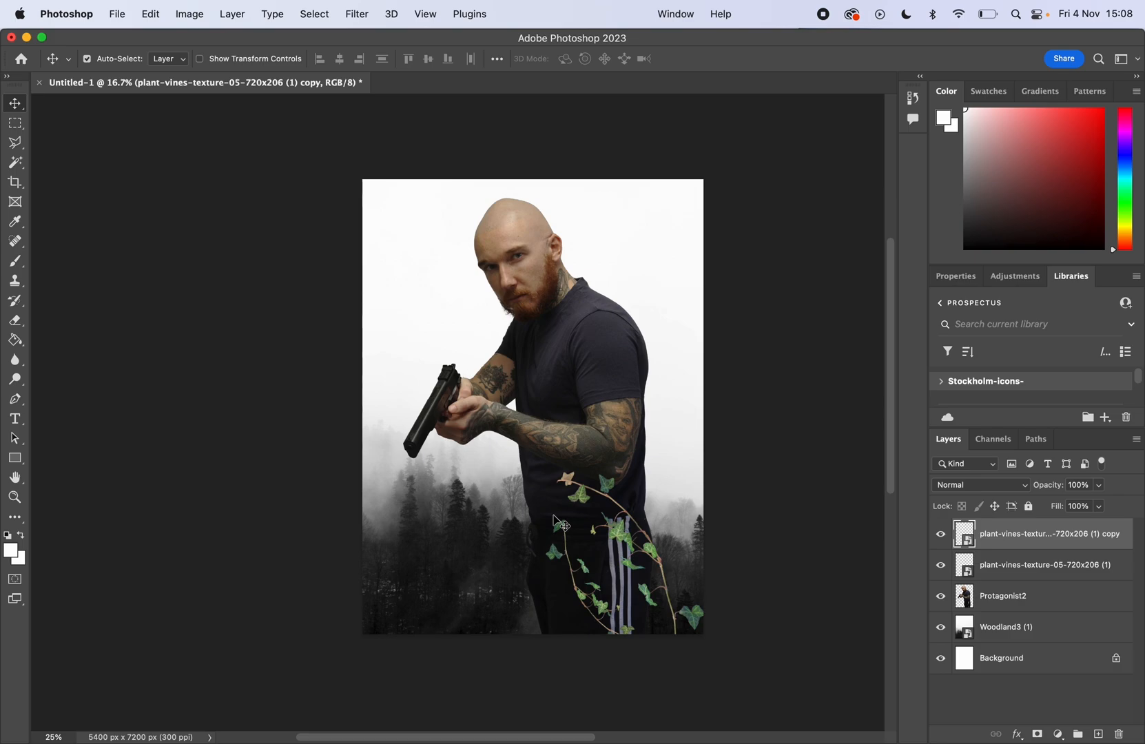
pyautogui.click(117, 14)
pyautogui.click(189, 165)
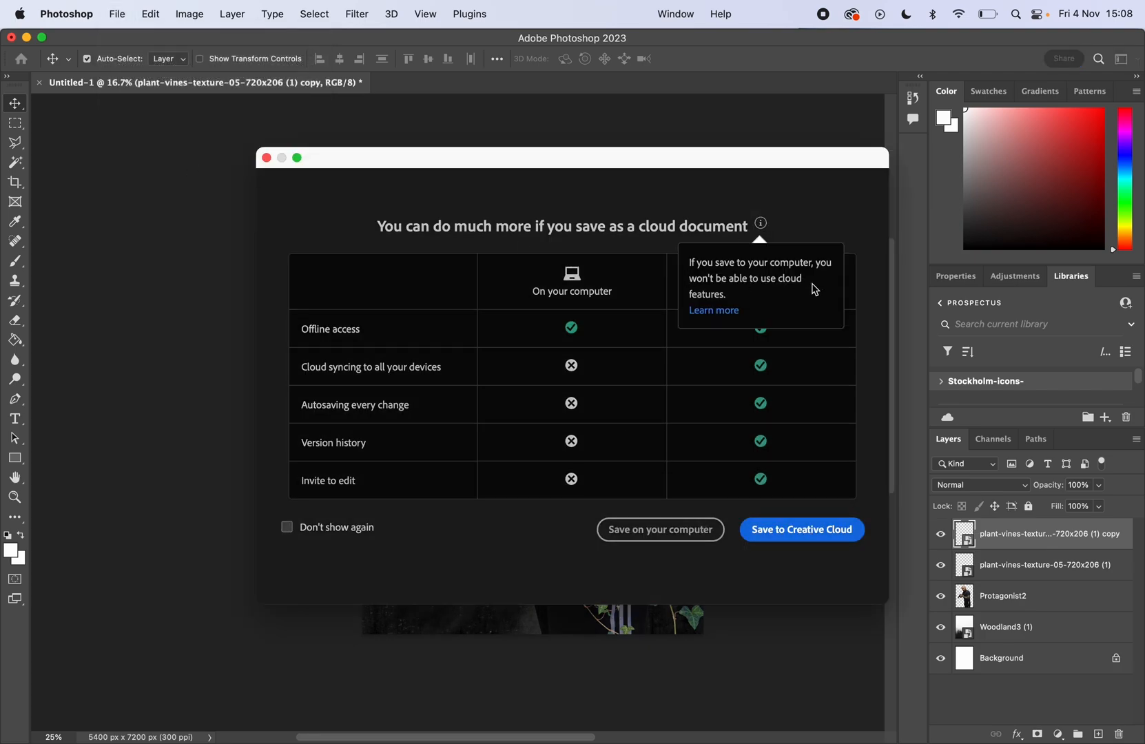
pyautogui.click(816, 541)
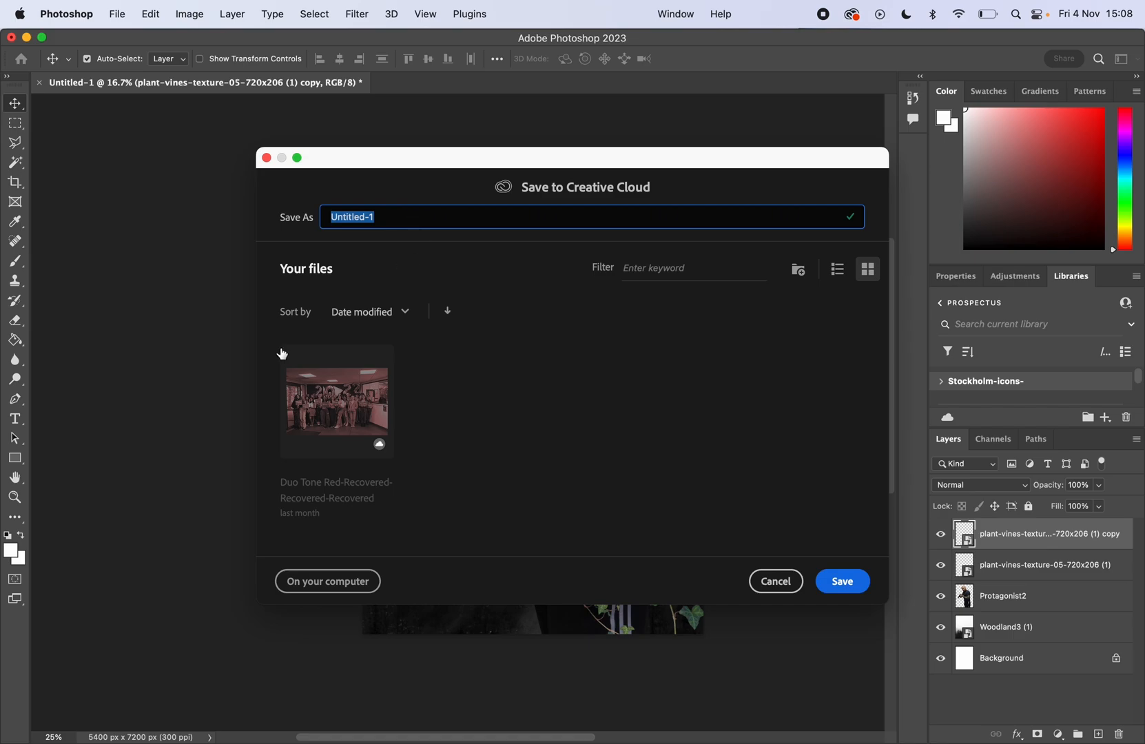
pyautogui.click(337, 584)
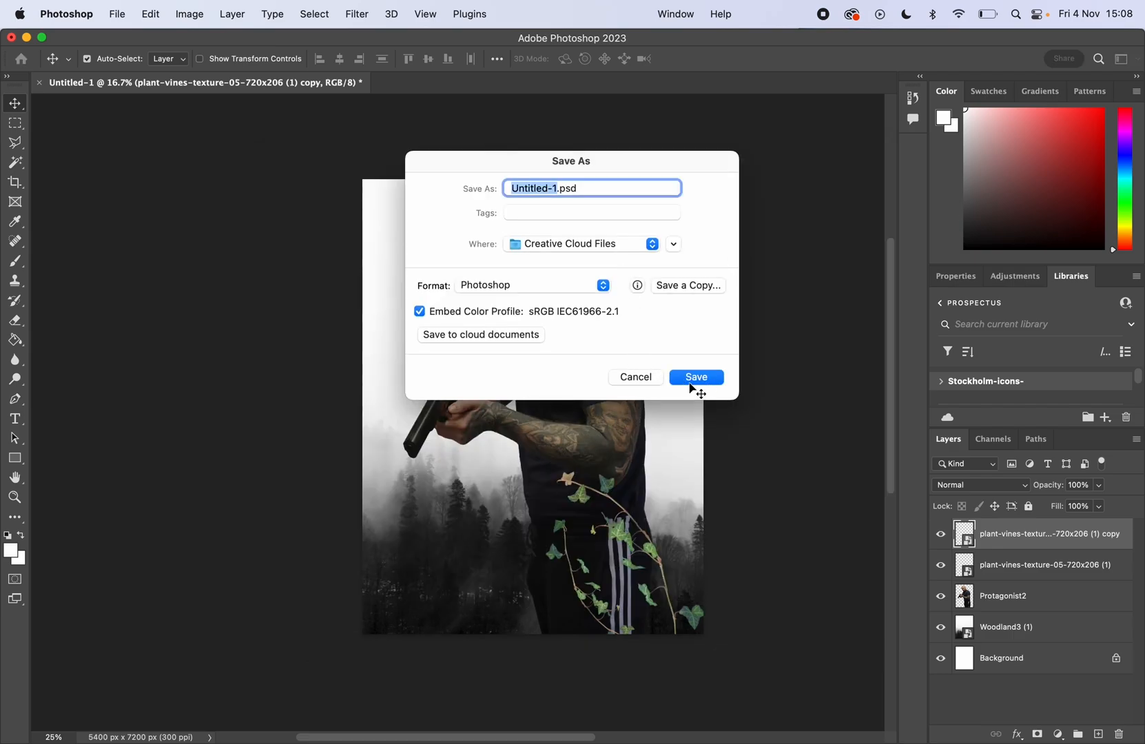
pyautogui.click(650, 380)
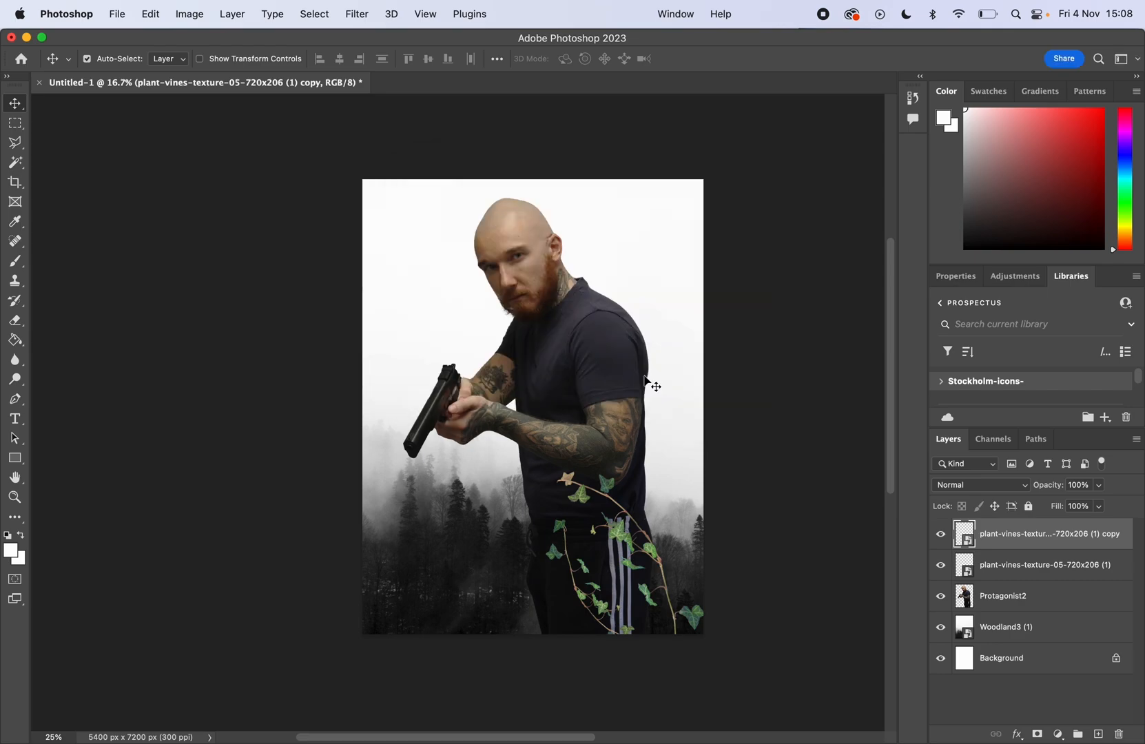